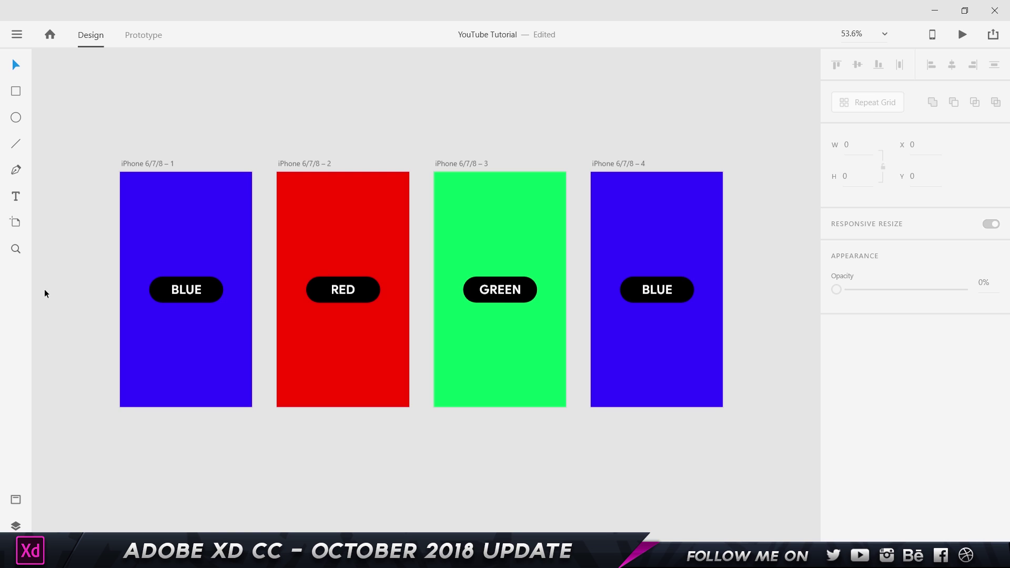
# Switch to Prototype mode and select everything to reveal the existing connections between the artboards.
pyautogui.scroll(3, 187, 243)
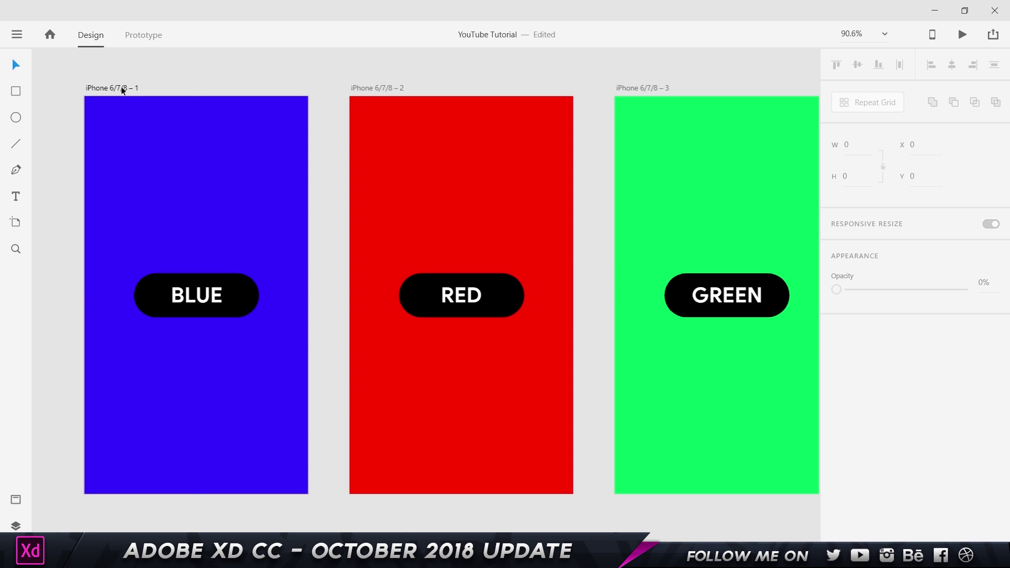
pyautogui.click(121, 89)
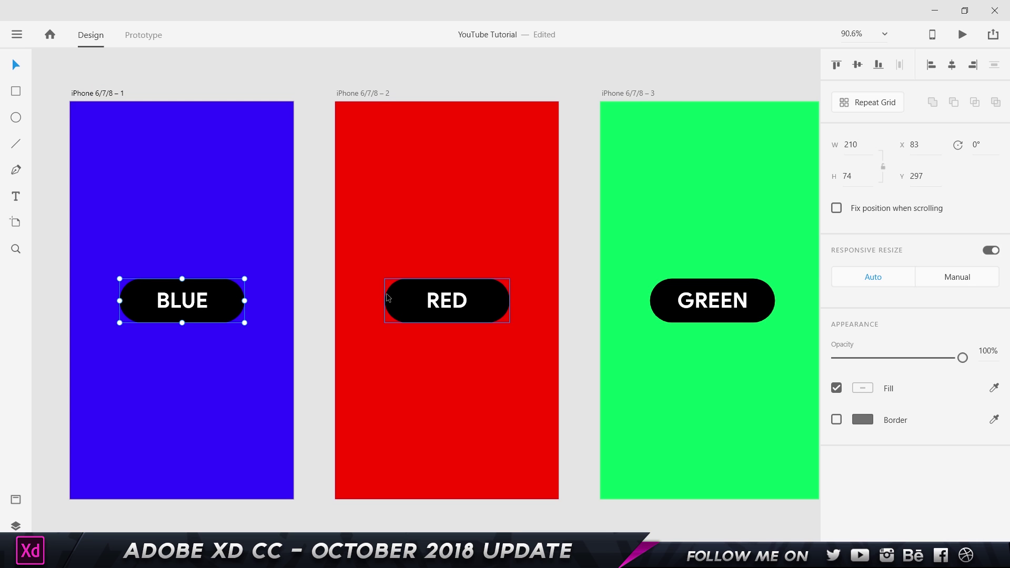
pyautogui.click(136, 36)
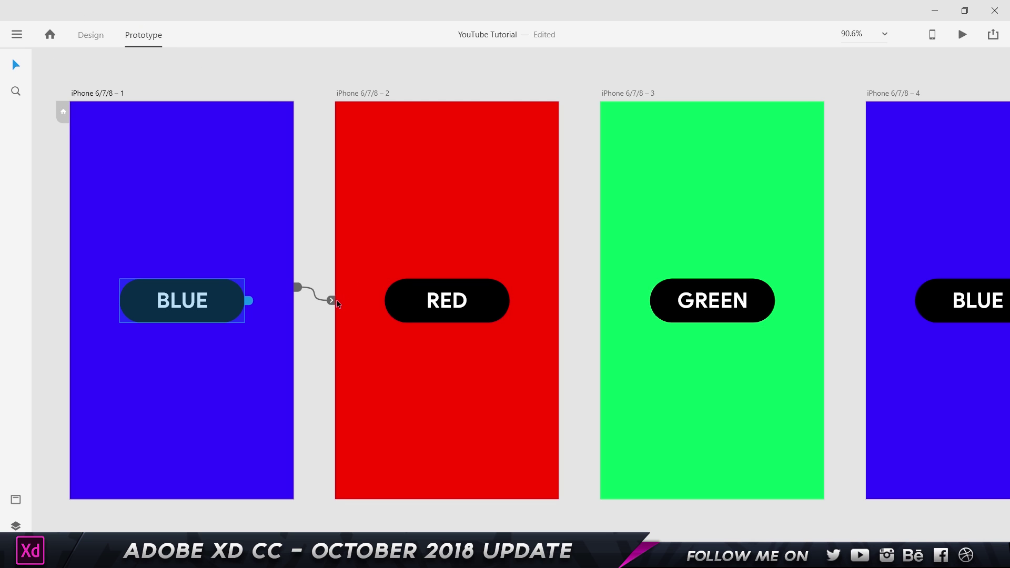
pyautogui.hotkey('ctrl', 'a')
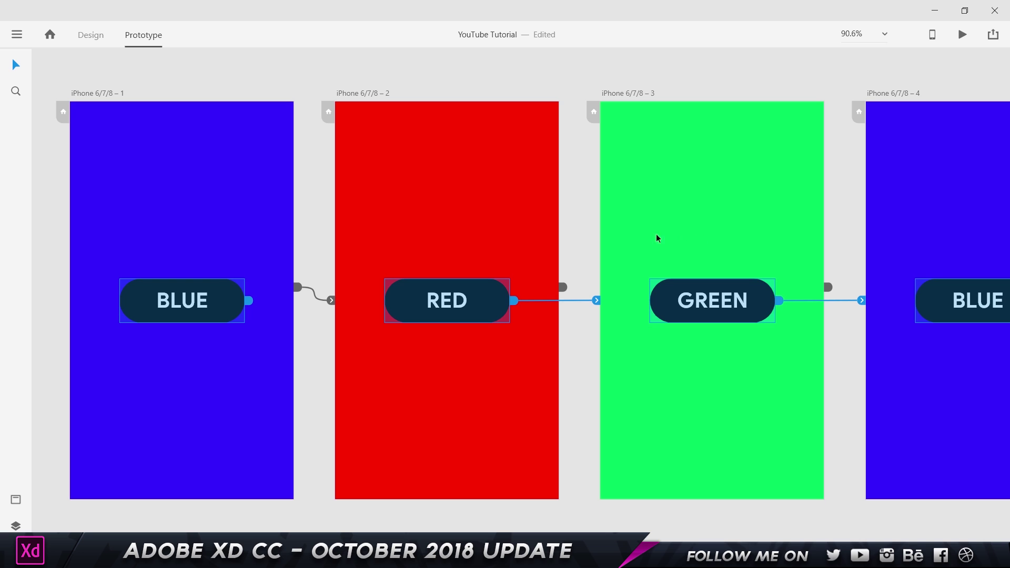
# Remove the existing connections leading from the first blue artboard to red and from the RED button to the green artboard.
pyautogui.click(597, 301)
pyautogui.click(585, 259)
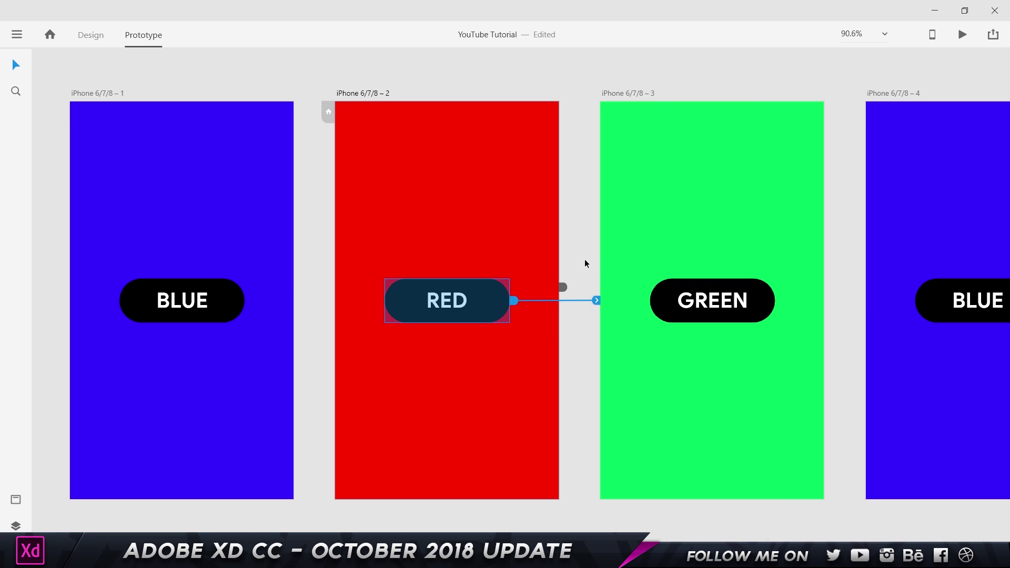
pyautogui.click(507, 306)
pyautogui.moveTo(515, 301); pyautogui.dragTo(510, 304)
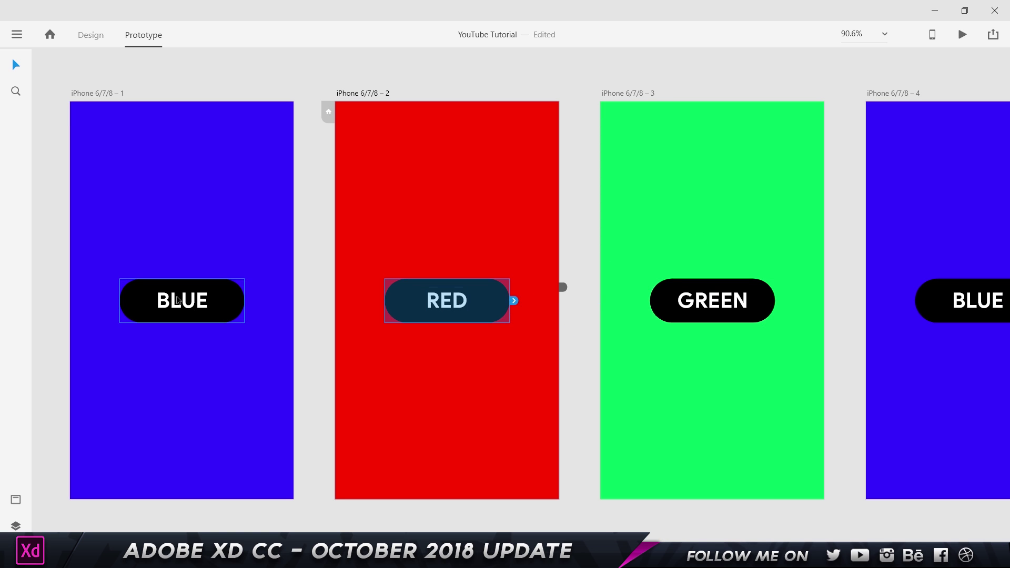
pyautogui.click(236, 295)
pyautogui.click(495, 267)
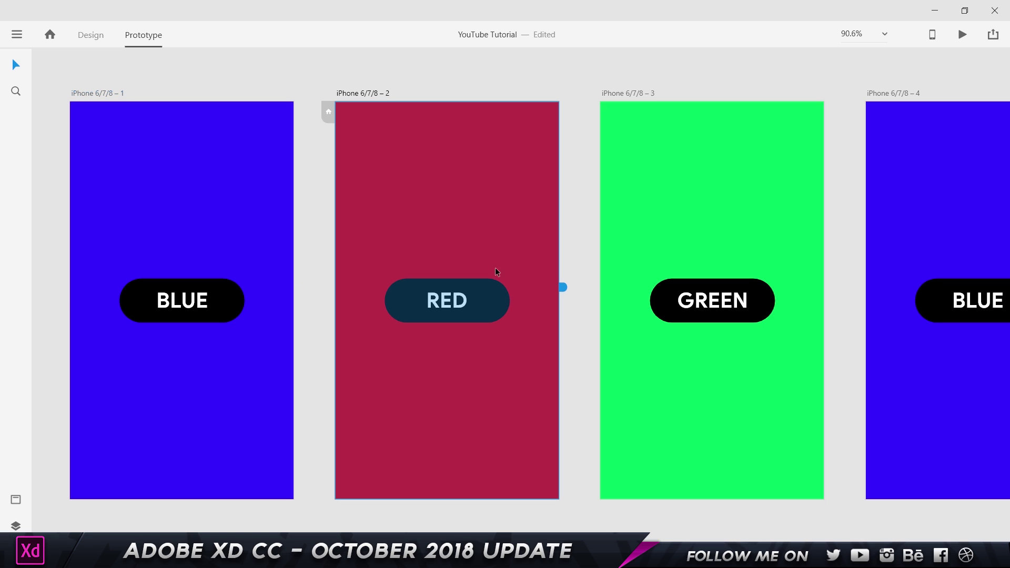
# Remove the connection from the GREEN button to the fourth artboard.
pyautogui.click(662, 260)
pyautogui.click(543, 264)
pyautogui.click(688, 235)
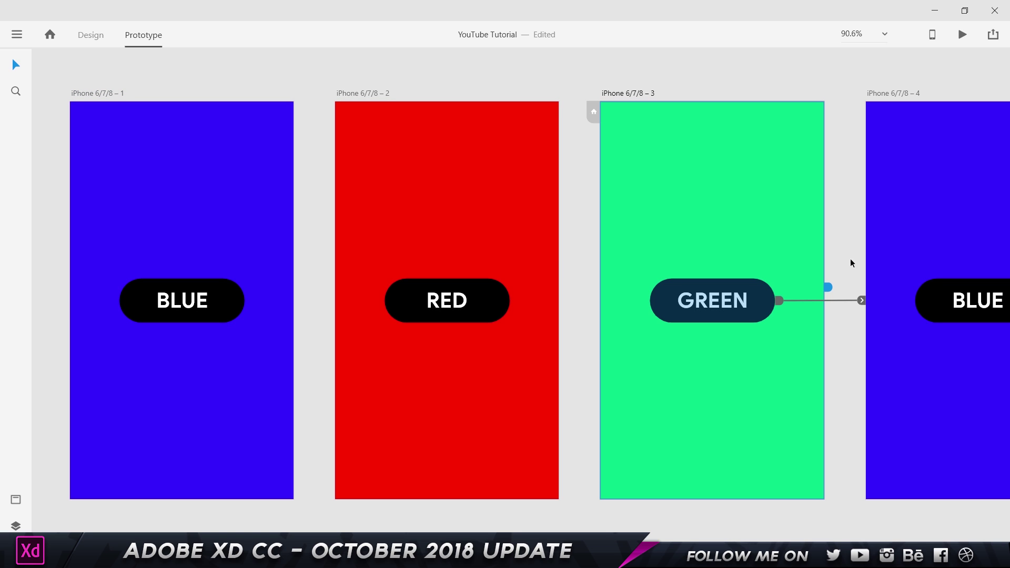
pyautogui.moveTo(862, 300); pyautogui.dragTo(865, 298)
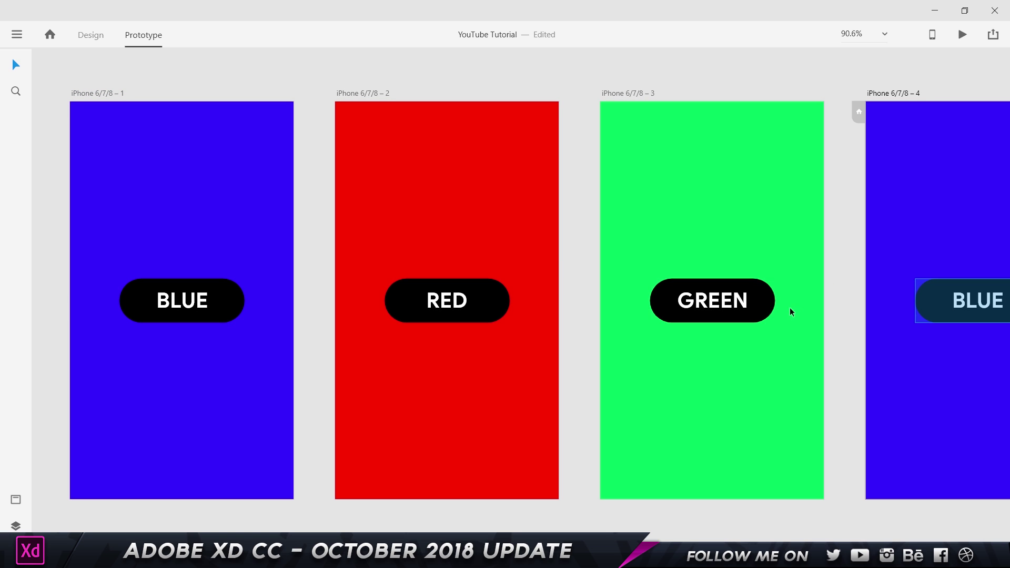
# Check the GREEN, RED and first BLUE buttons for leftover connections.
pyautogui.click(760, 303)
pyautogui.click(484, 300)
pyautogui.click(222, 304)
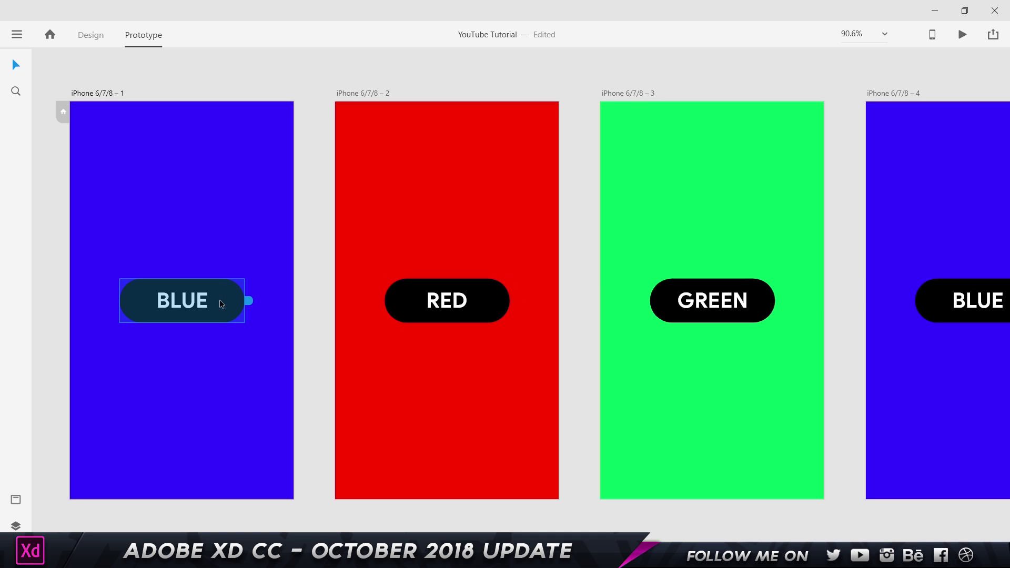
# Connect the first blue artboard to the red artboard and set the connection's trigger to Voice.
pyautogui.click(309, 258)
pyautogui.click(233, 223)
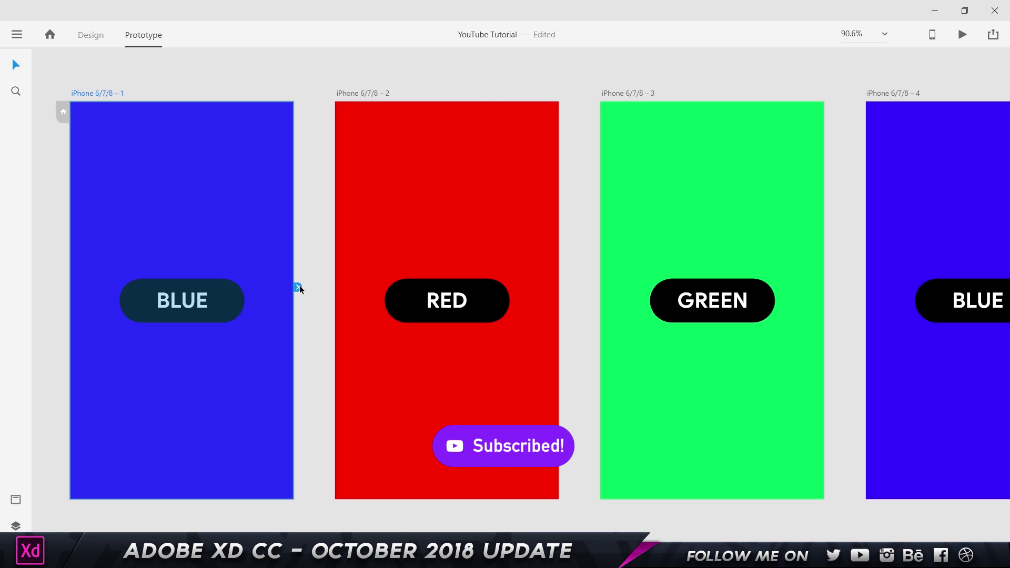
pyautogui.moveTo(298, 287); pyautogui.dragTo(370, 217)
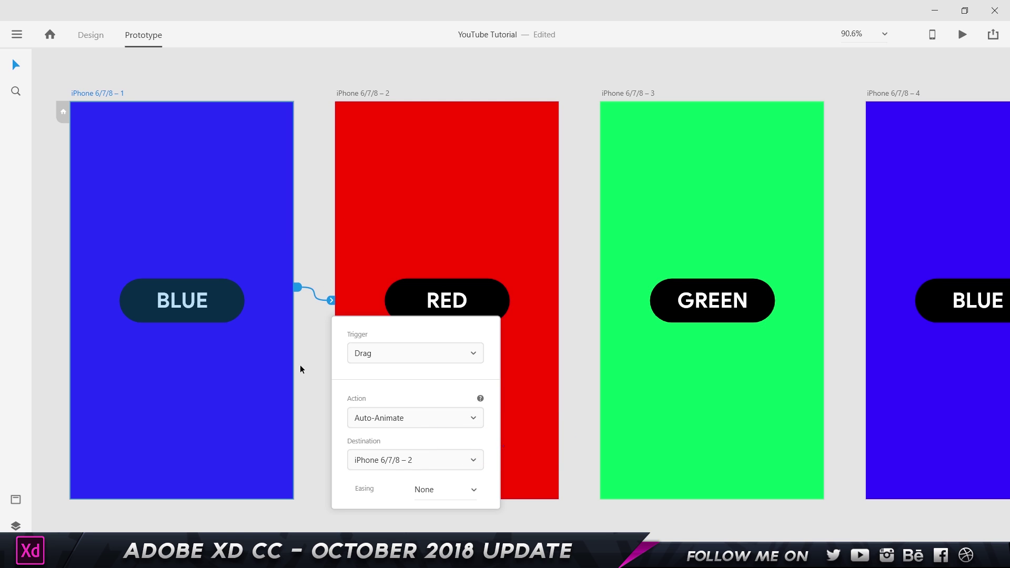
pyautogui.scroll(-2, 342, 290)
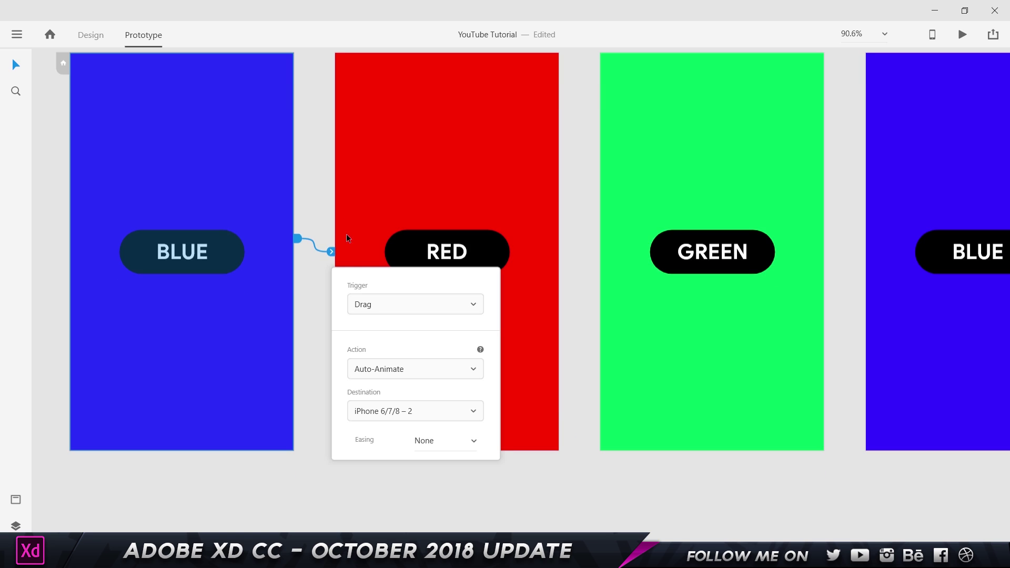
pyautogui.scroll(-1, 347, 233)
pyautogui.click(373, 283)
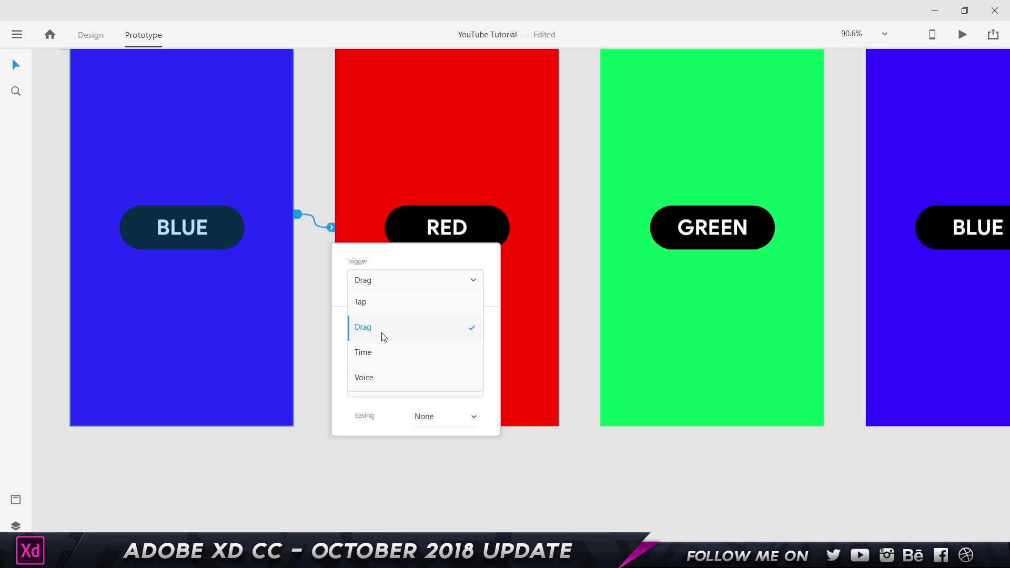
pyautogui.click(374, 383)
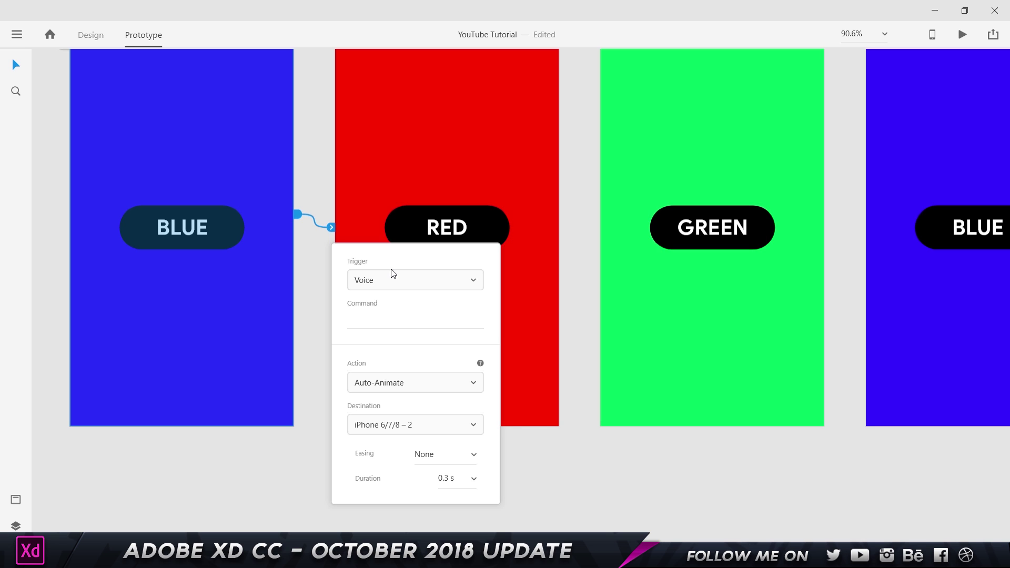
# Enter "Can you please take me to red" as the voice command.
pyautogui.click(376, 324)
pyautogui.write('Can you please show me red')
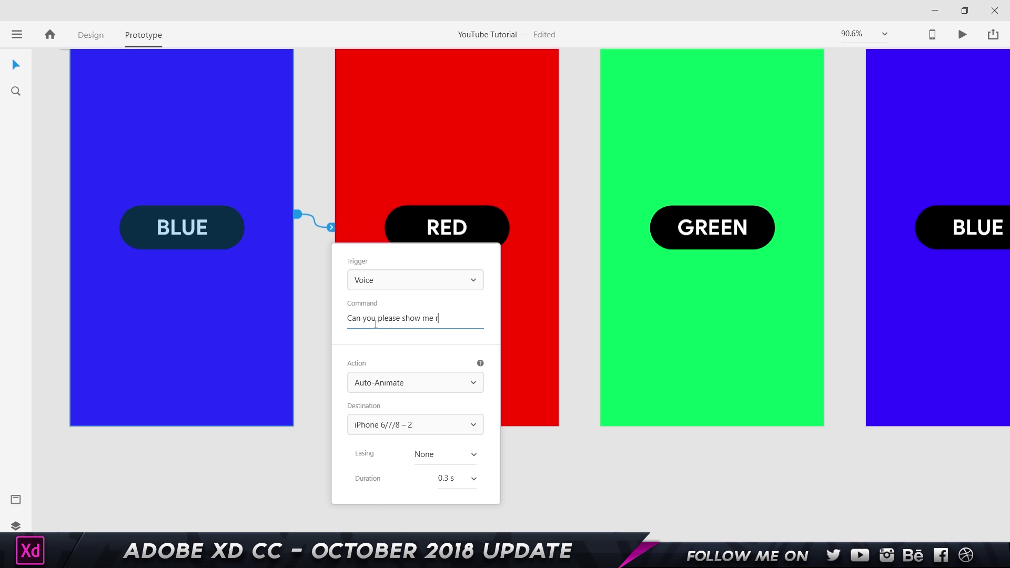
pyautogui.hotkey('ctrl', 'shift', 'Left')
pyautogui.hotkey('ctrl', 'shift', 'Left')
pyautogui.hotkey('ctrl', 'shift', 'Left')
pyautogui.write('take me to red')
# Set the action of the blue-to-red voice connection to Transition.
pyautogui.click(387, 383)
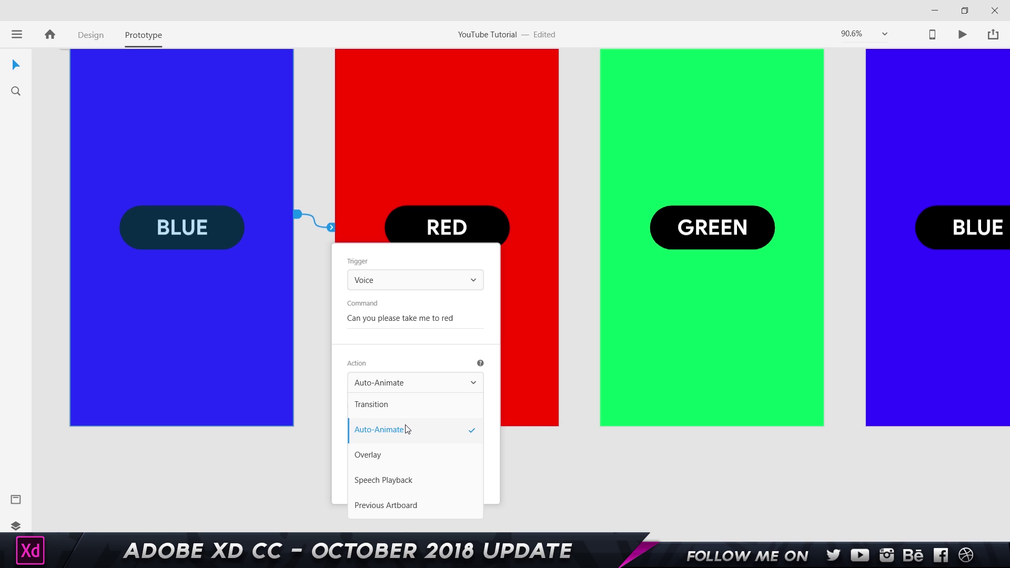
pyautogui.click(399, 410)
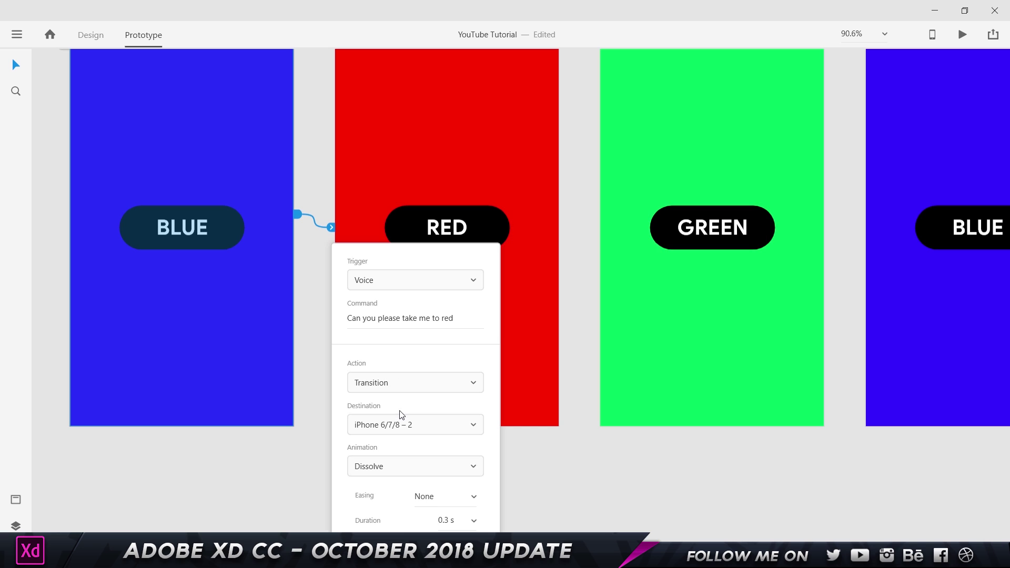
pyautogui.scroll(-2, 510, 342)
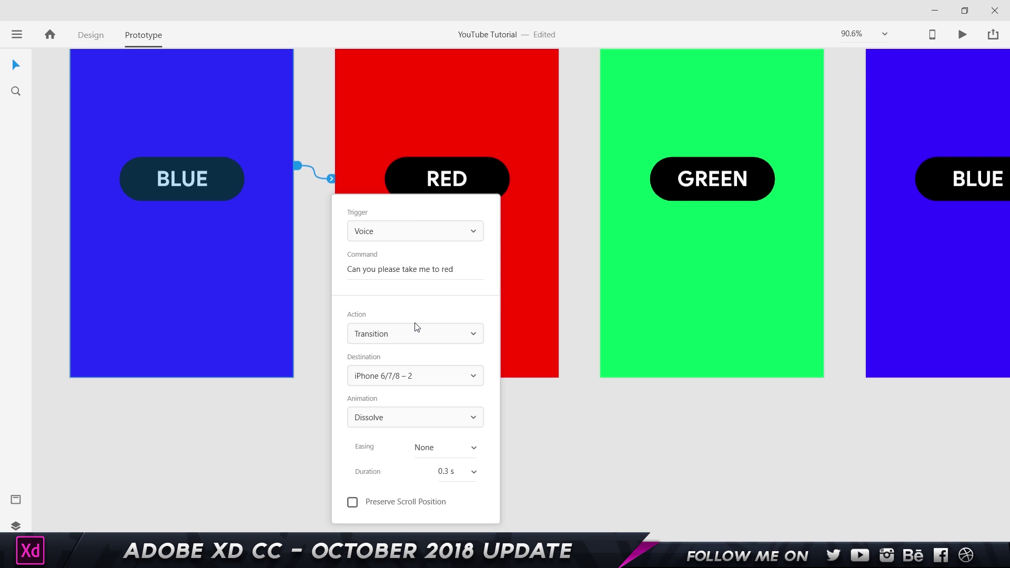
# Examine the animation types available for the transition, keep Dissolve, and close the connection settings.
pyautogui.click(422, 413)
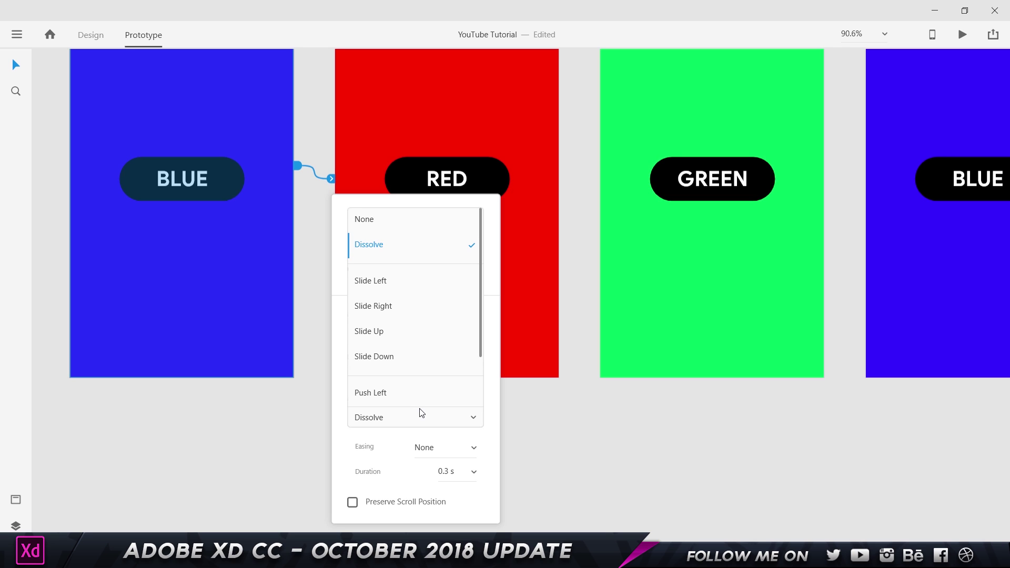
pyautogui.scroll(-1, 420, 363)
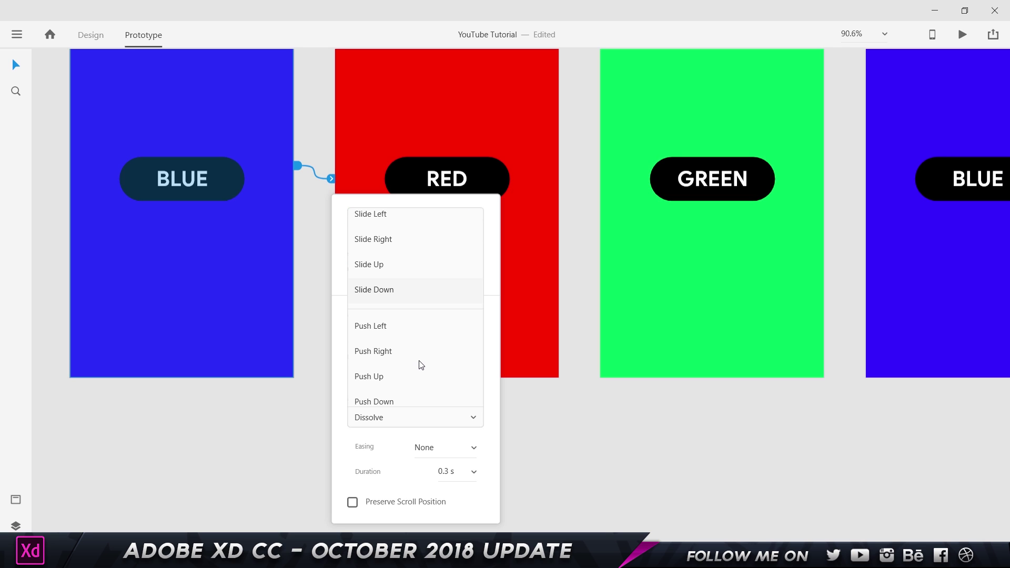
pyautogui.scroll(1, 420, 363)
pyautogui.scroll(-1, 419, 364)
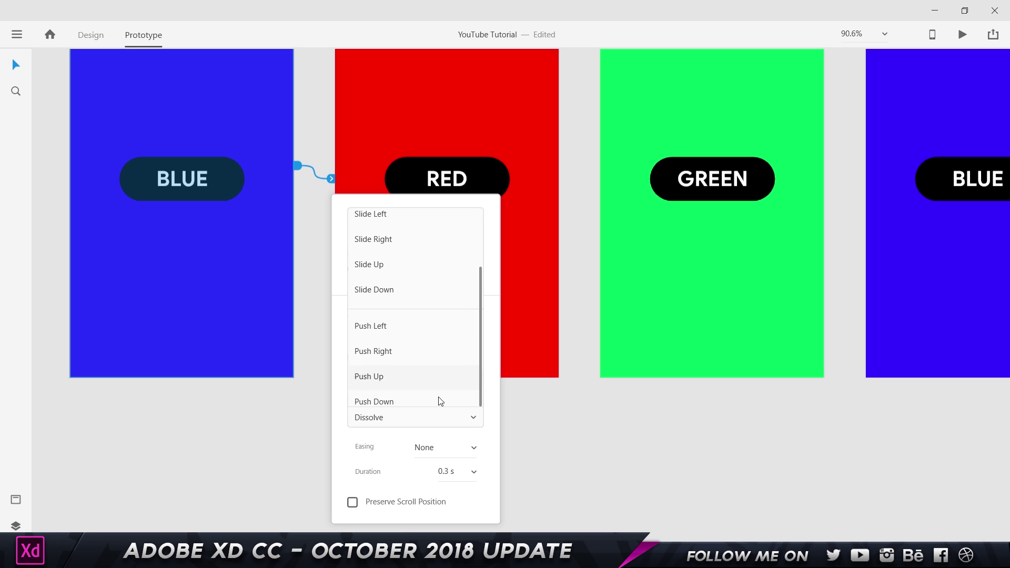
pyautogui.click(389, 443)
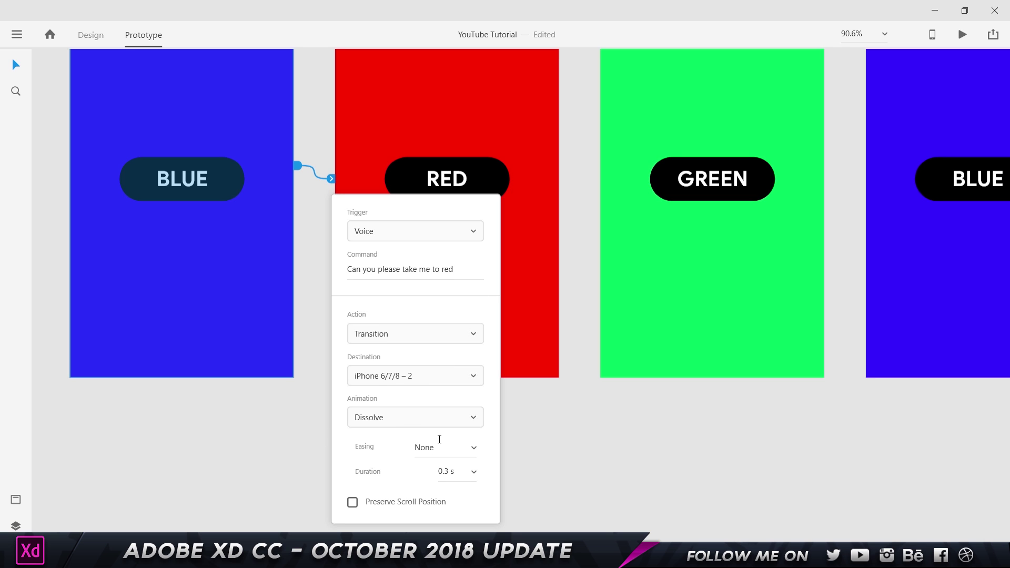
pyautogui.click(579, 241)
pyautogui.scroll(2, 579, 241)
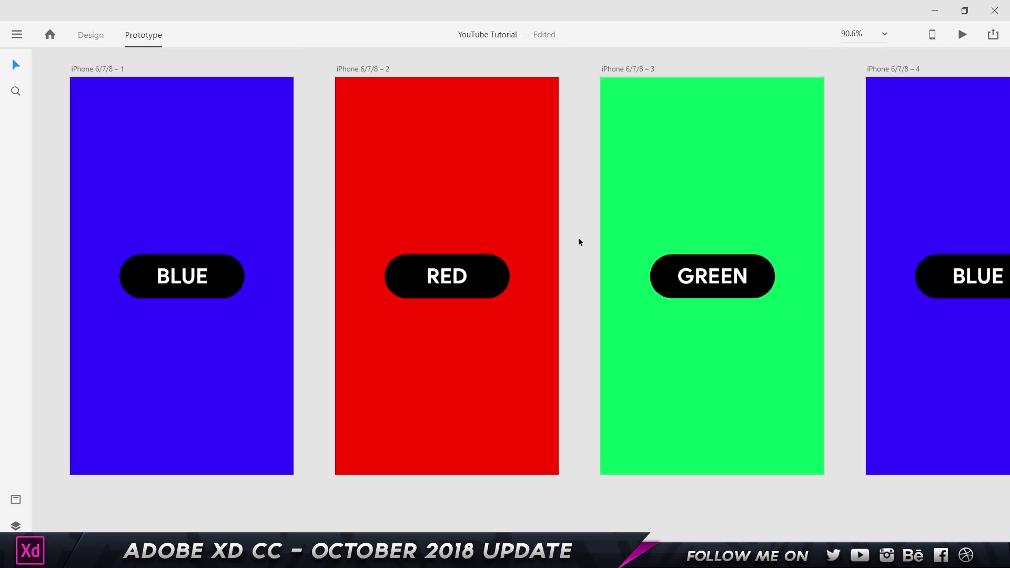
# Add an interaction to the red artboard and set its trigger to Time.
pyautogui.click(514, 227)
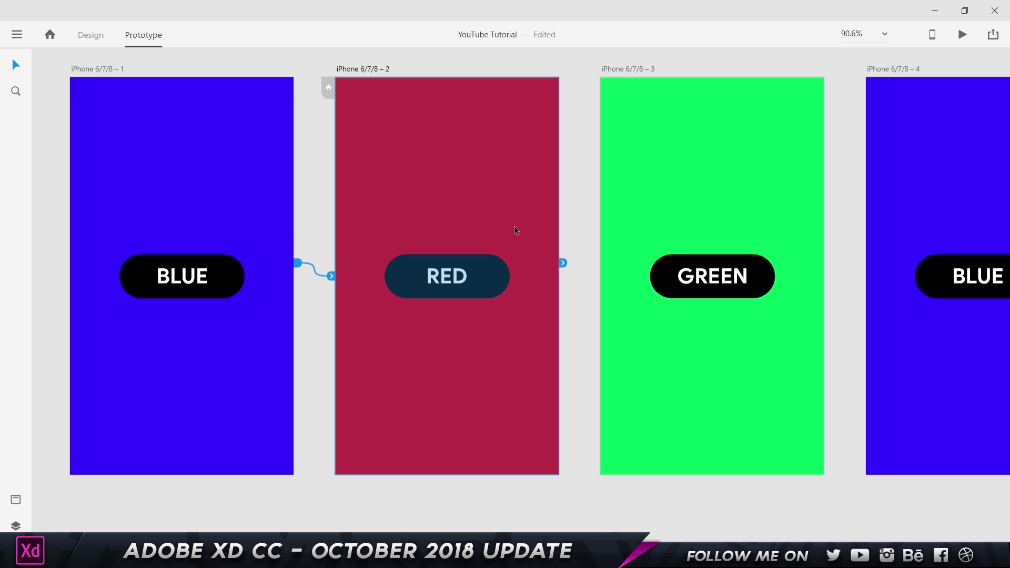
pyautogui.moveTo(563, 263); pyautogui.dragTo(585, 251)
pyautogui.click(562, 263)
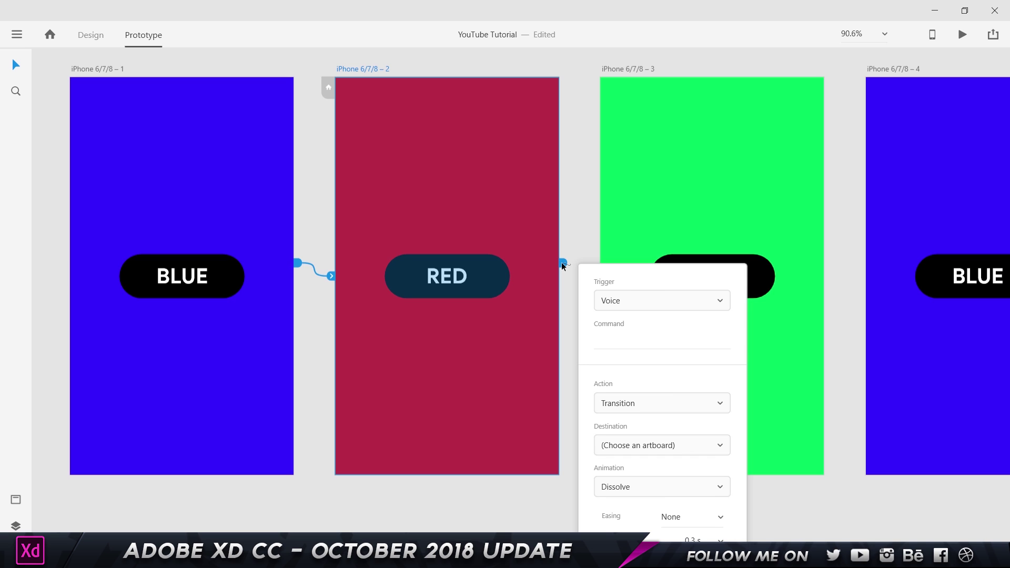
pyautogui.click(620, 300)
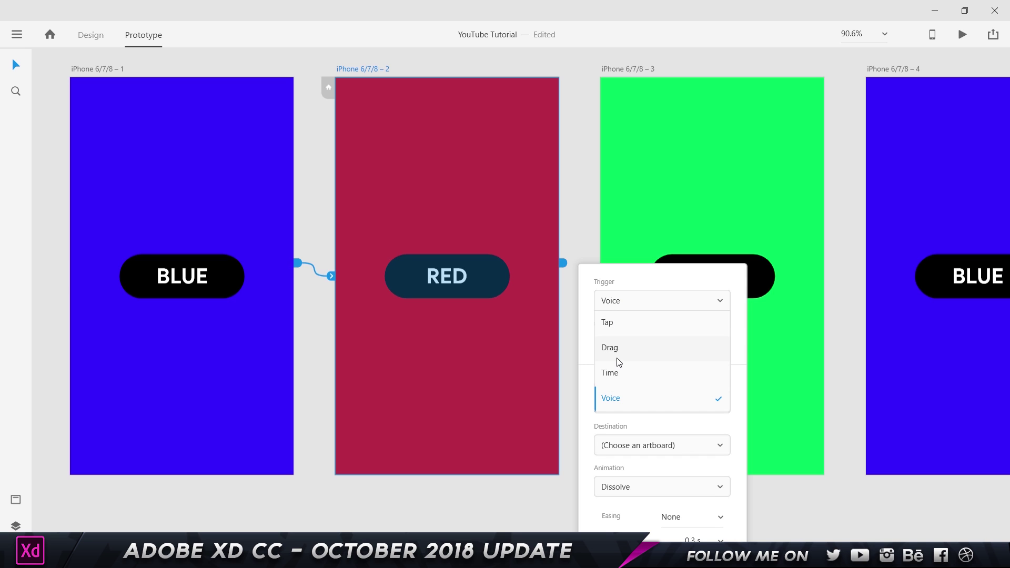
pyautogui.click(619, 381)
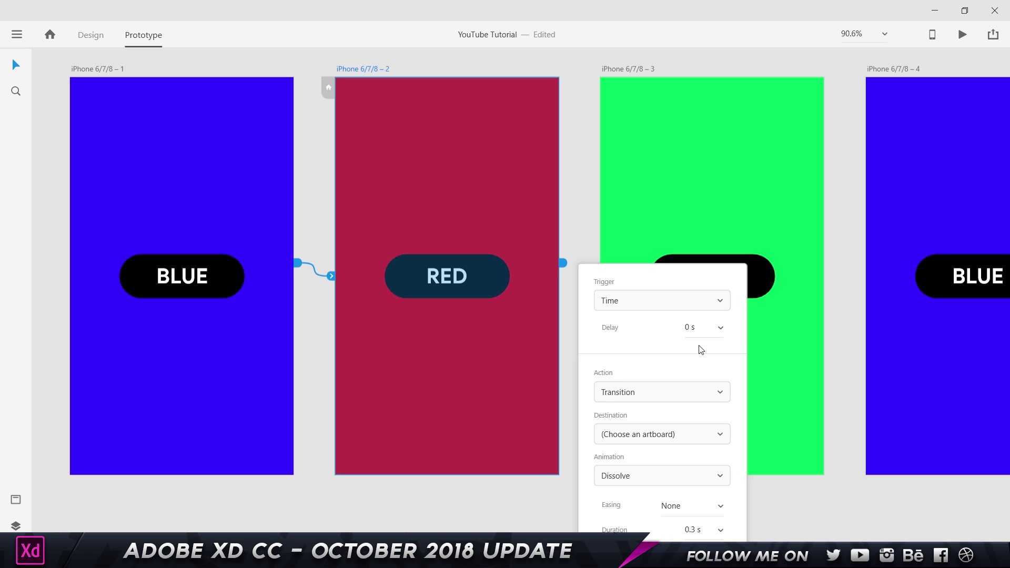
# Try a delay of 0.25 s on the red artboard's time trigger and reset it to 0 s.
pyautogui.click(687, 328)
pyautogui.write('0.25')
pyautogui.press('Return')
pyautogui.click(695, 326)
pyautogui.write('0')
pyautogui.press('BackSpace')
pyautogui.press('Return')
# Set the red artboard's timed action to Speech Playback and enter a spoken message starting with "Welcome to".
pyautogui.click(663, 395)
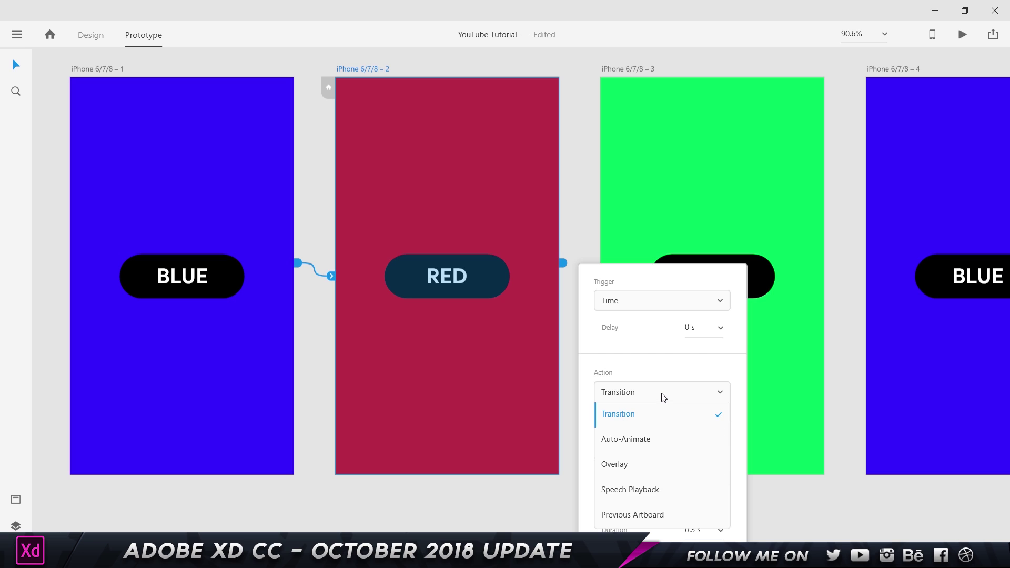
pyautogui.click(640, 492)
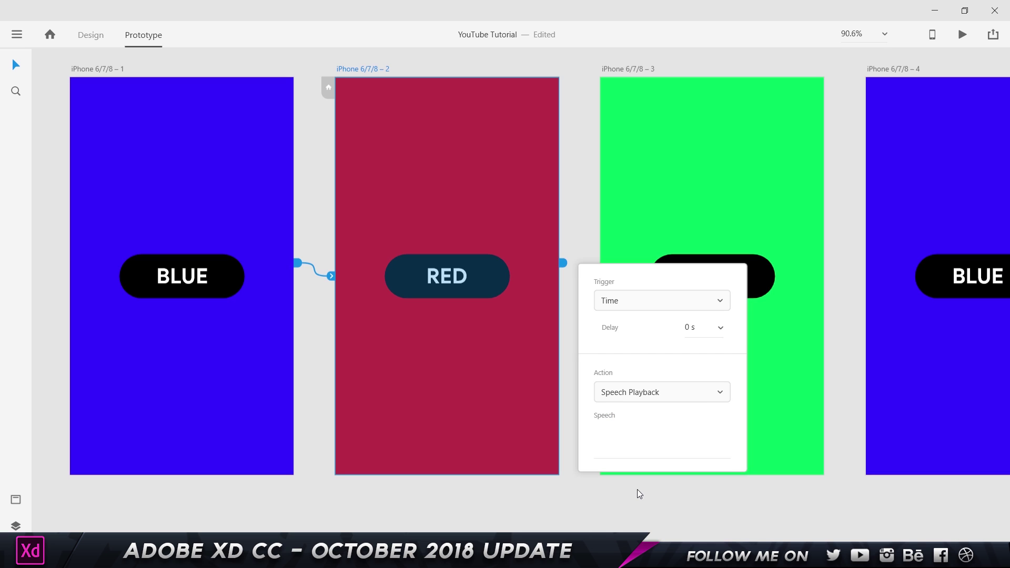
pyautogui.click(634, 446)
pyautogui.write('Welcome to')
pyautogui.write('d')
pyautogui.click(584, 232)
# Preview the prototype to test the voice command and speech playback on the red artboard.
pyautogui.click(960, 32)
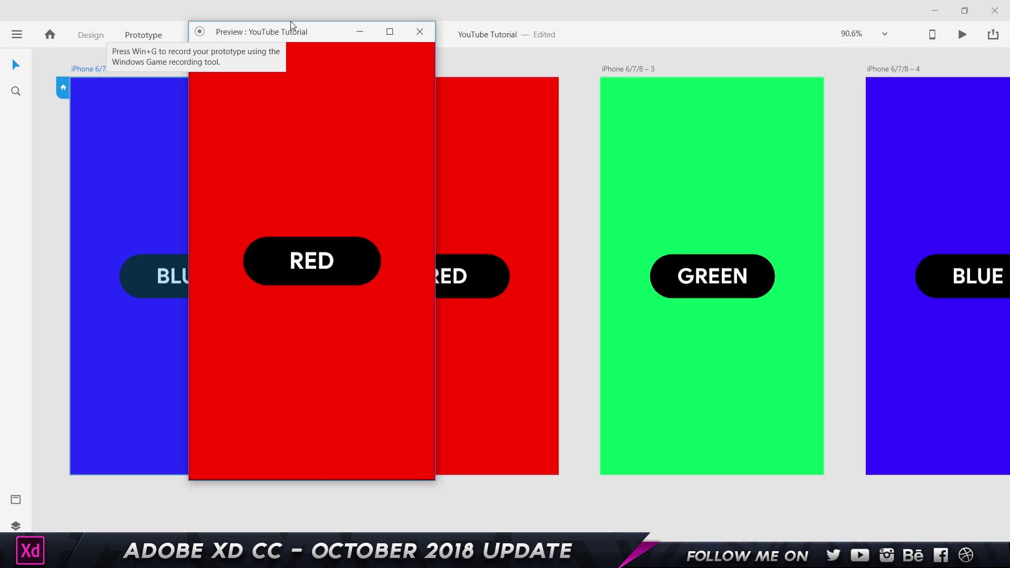
pyautogui.click(420, 35)
# Connect the RED button to the green artboard and set the connection's trigger to Voice.
pyautogui.click(466, 138)
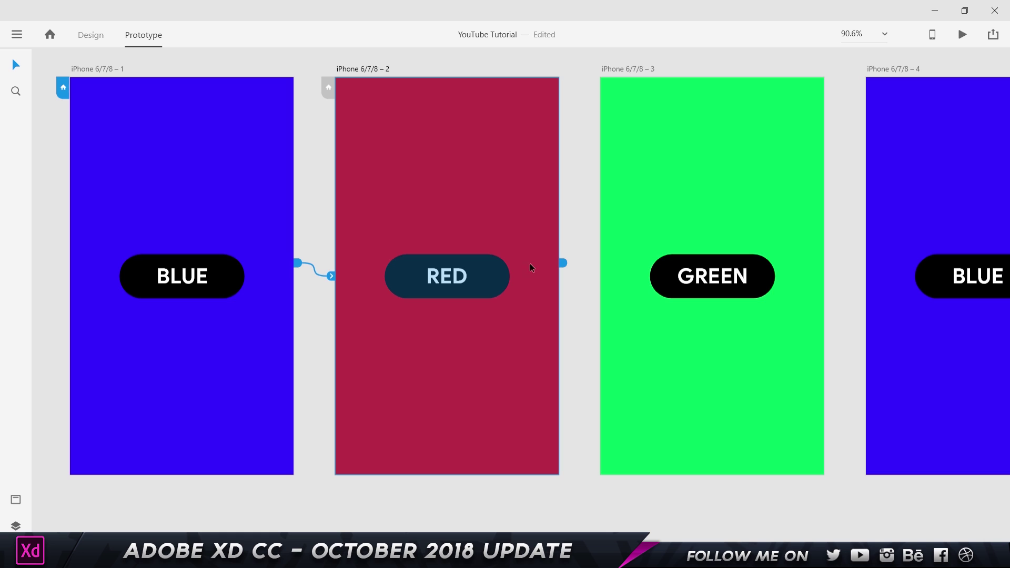
pyautogui.click(499, 284)
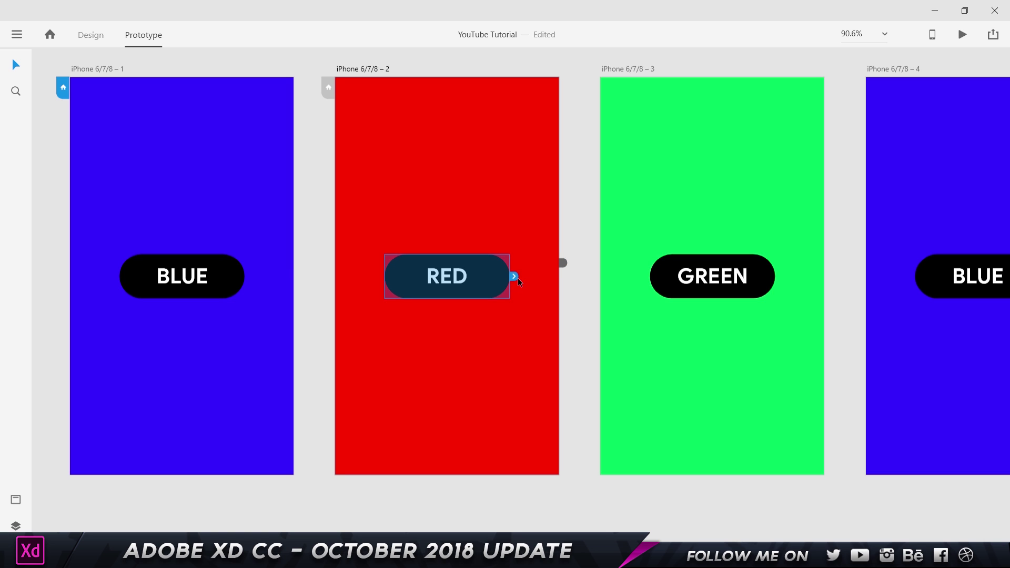
pyautogui.moveTo(516, 276); pyautogui.dragTo(663, 162)
pyautogui.click(649, 300)
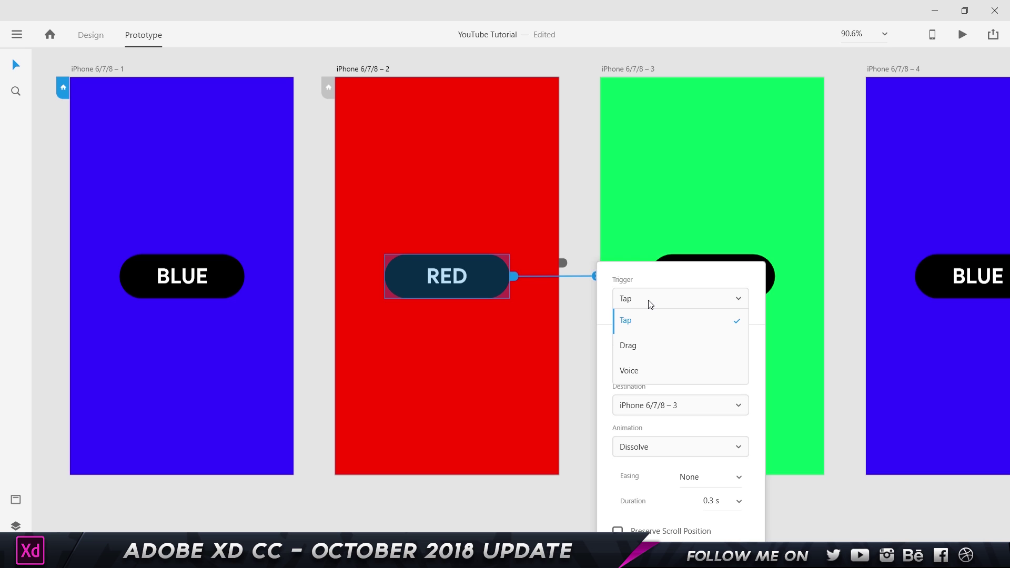
pyautogui.click(650, 371)
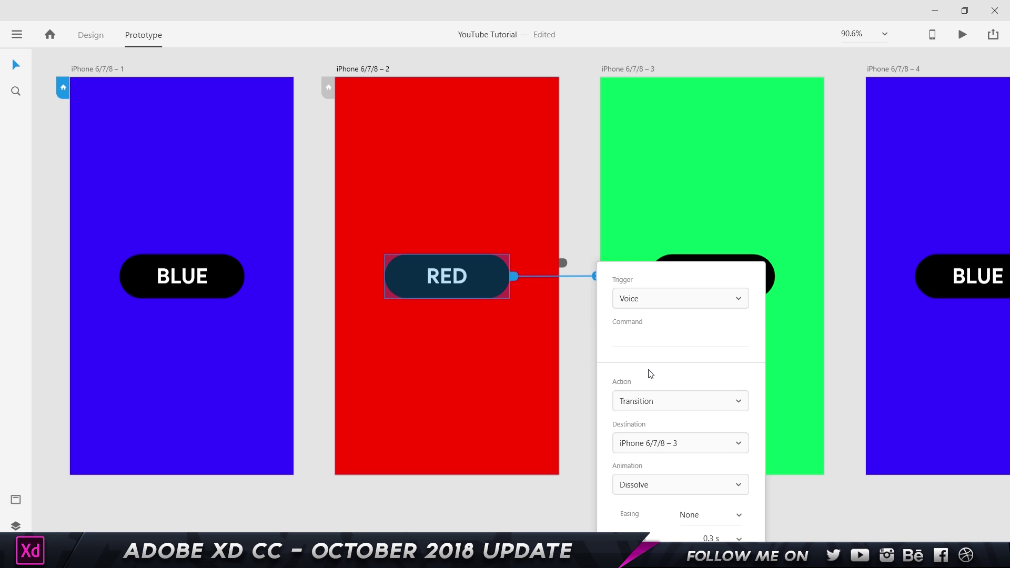
# Set the voice command on the RED button's connection to "Can you please take me to green".
pyautogui.click(651, 334)
pyautogui.write('Can you please take me to greeen')
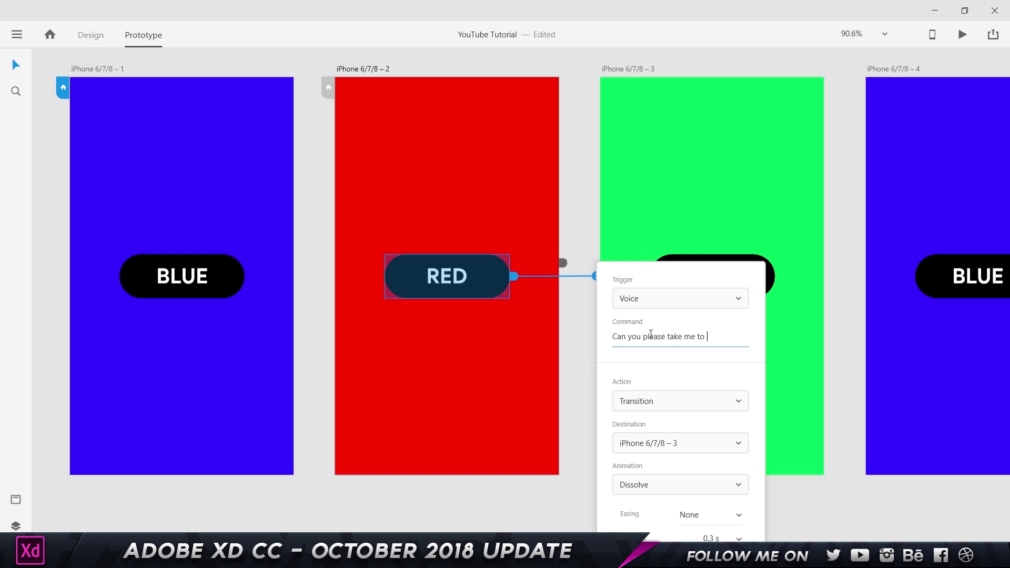
pyautogui.press('Escape')
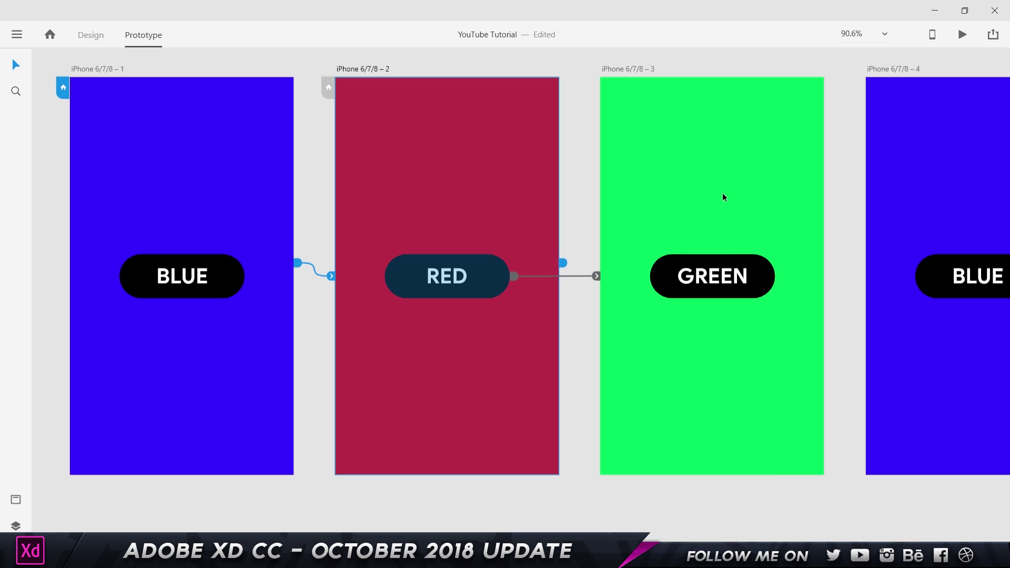
# Change the speech playback message on the green artboard's timed action to "Welcome to Green".
pyautogui.hscroll(5, 685, 174)
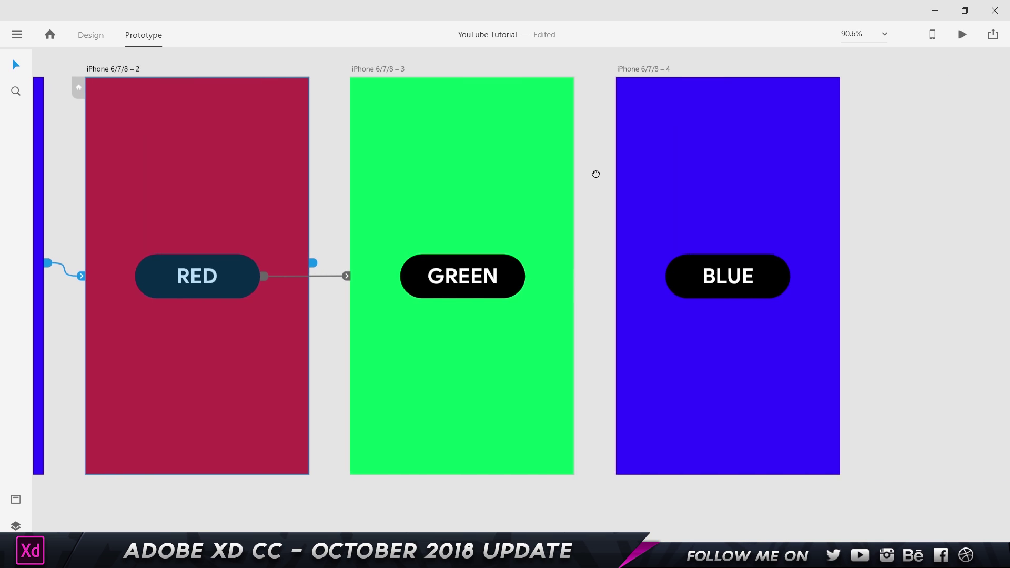
pyautogui.click(516, 182)
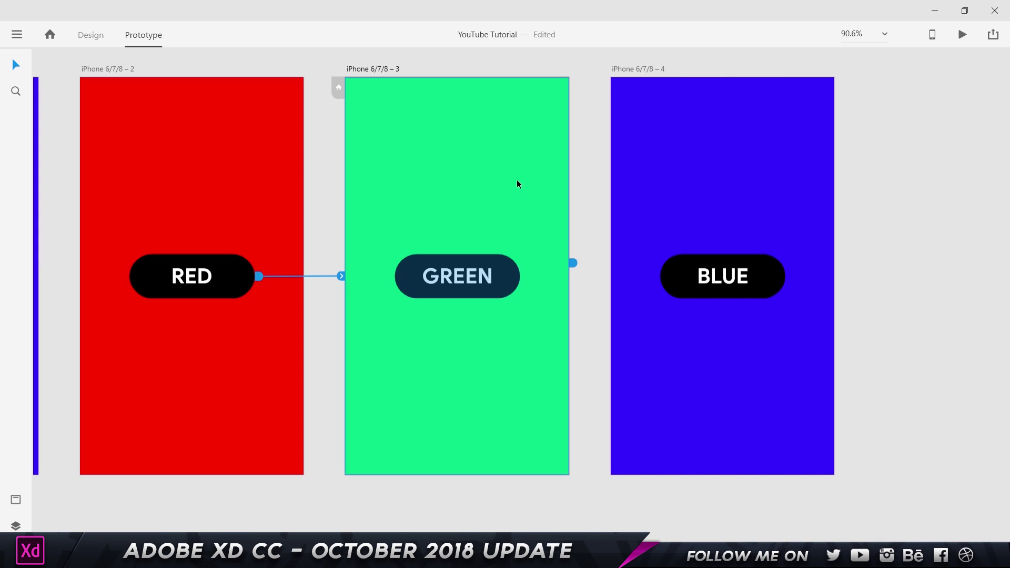
pyautogui.click(573, 264)
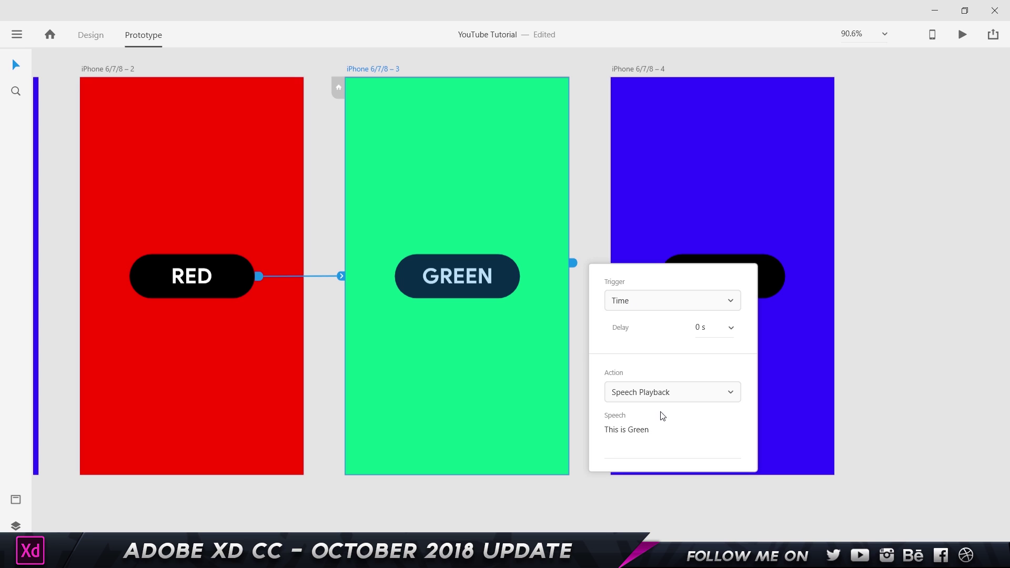
pyautogui.moveTo(661, 429); pyautogui.dragTo(463, 432)
pyautogui.write('Welcome to Green')
pyautogui.click(592, 233)
# Connect the GREEN button to the last blue artboard with the voice command "Can you please take me to Blue".
pyautogui.click(513, 264)
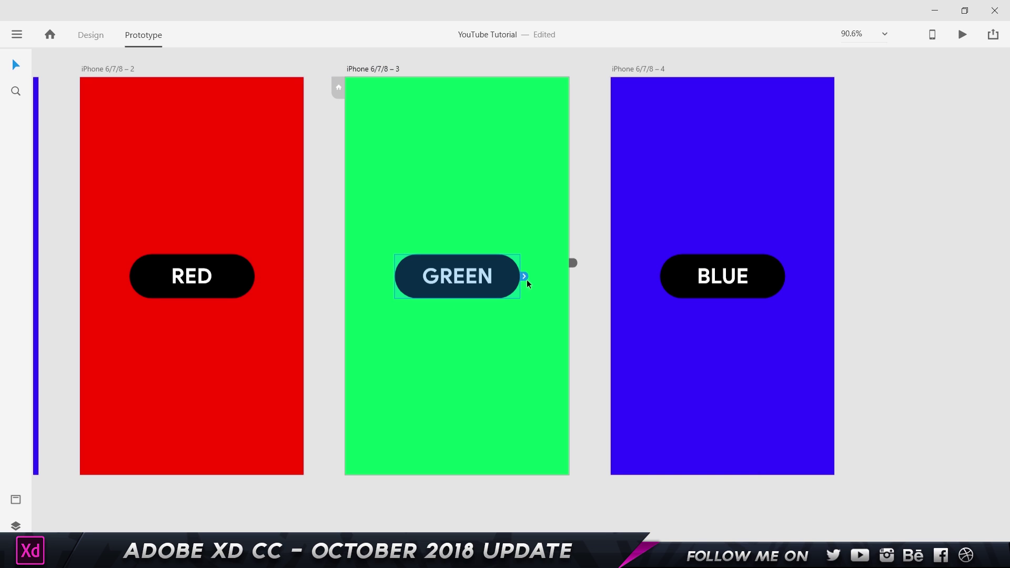
pyautogui.moveTo(525, 276); pyautogui.dragTo(753, 192)
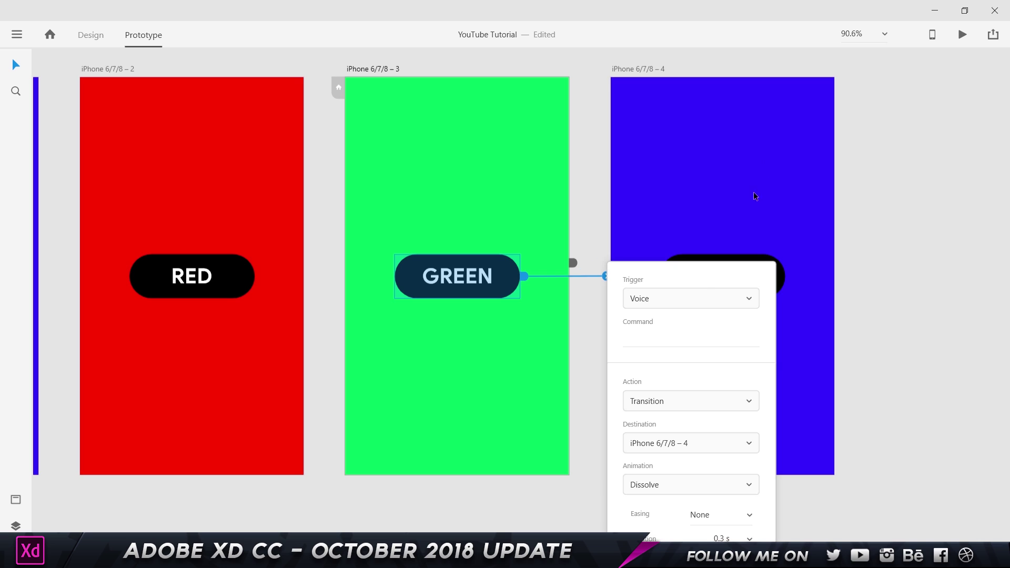
pyautogui.click(653, 337)
pyautogui.write('gannot')
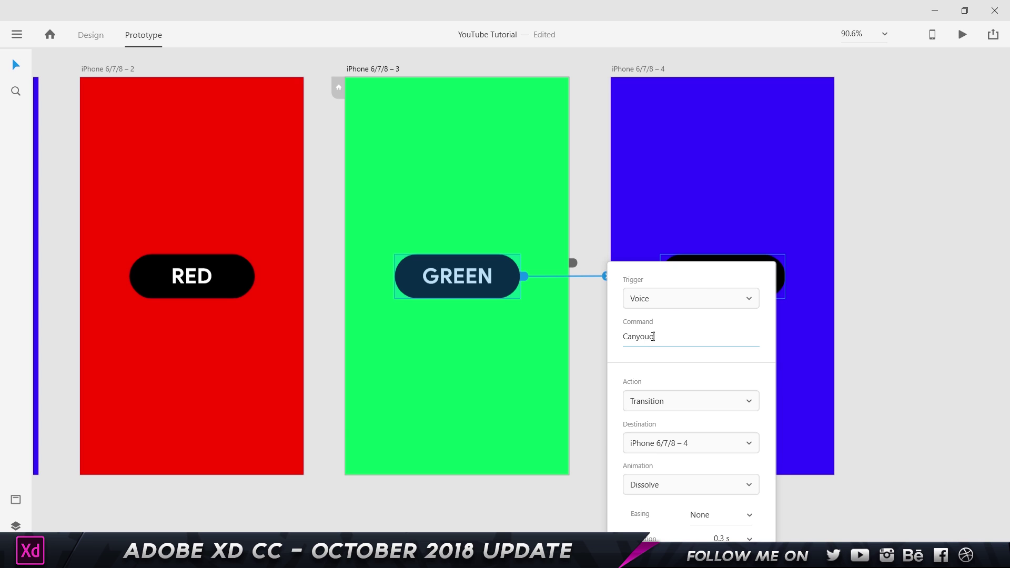
pyautogui.press('BackSpace')
pyautogui.press('BackSpace')
pyautogui.press('BackSpace')
pyautogui.write('you plea')
pyautogui.press('BackSpace')
pyautogui.press('BackSpace')
pyautogui.press('BackSpace')
pyautogui.write('lease take me to Blue')
# Check the speech playback message set on the last blue artboard's timed action.
pyautogui.click(807, 301)
pyautogui.click(838, 262)
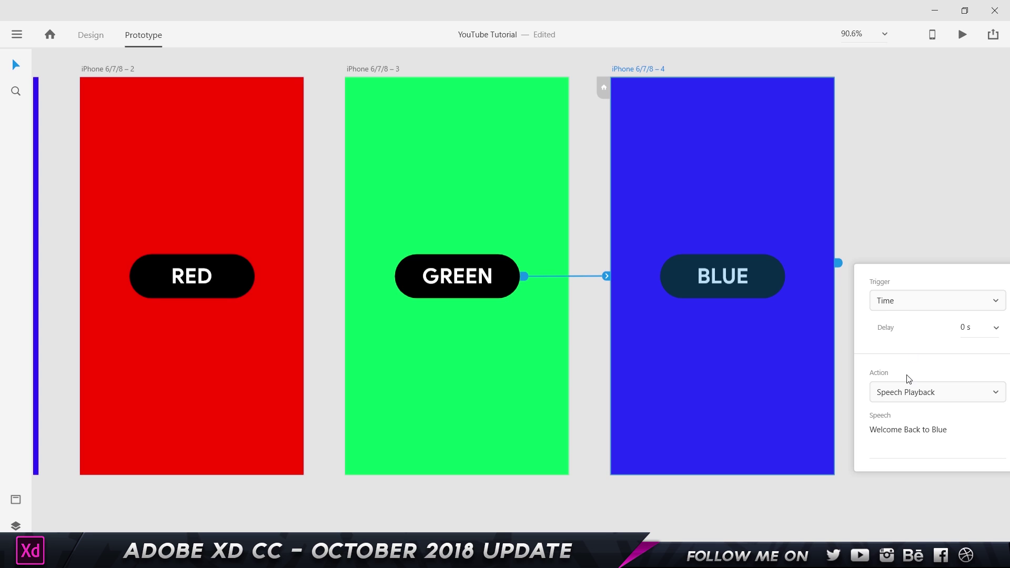
pyautogui.click(945, 429)
pyautogui.hotkey('ctrl', 'a')
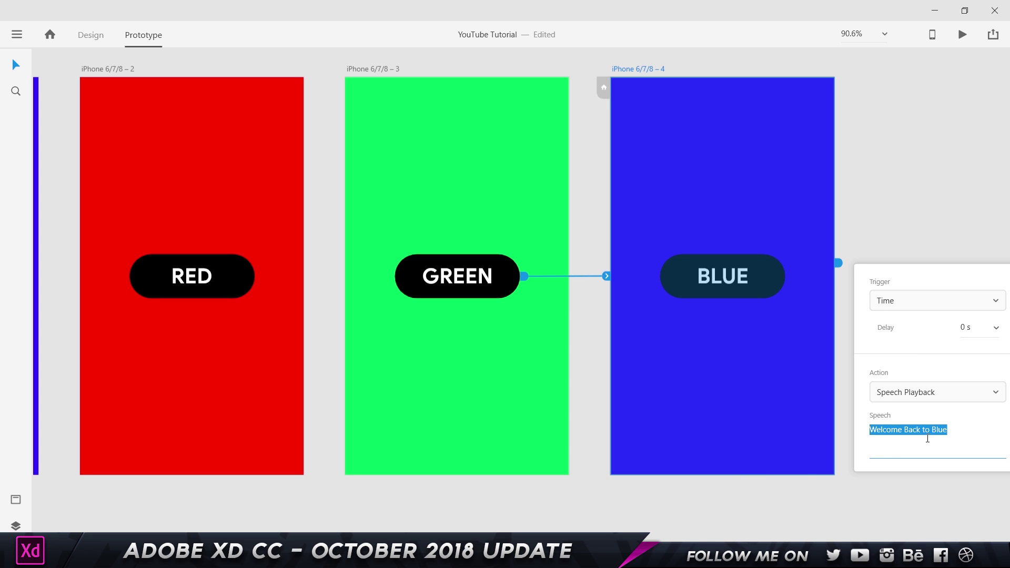
pyautogui.click(878, 484)
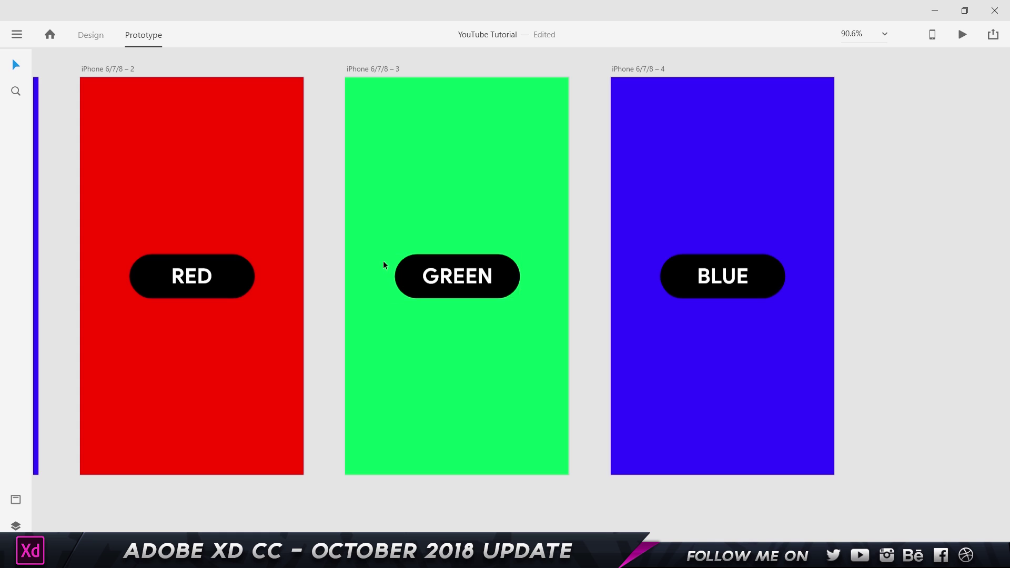
# Preview the whole prototype, testing the voice commands from the first blue artboard through red and green to the last blue one.
pyautogui.hotkey('ctrl', '0')
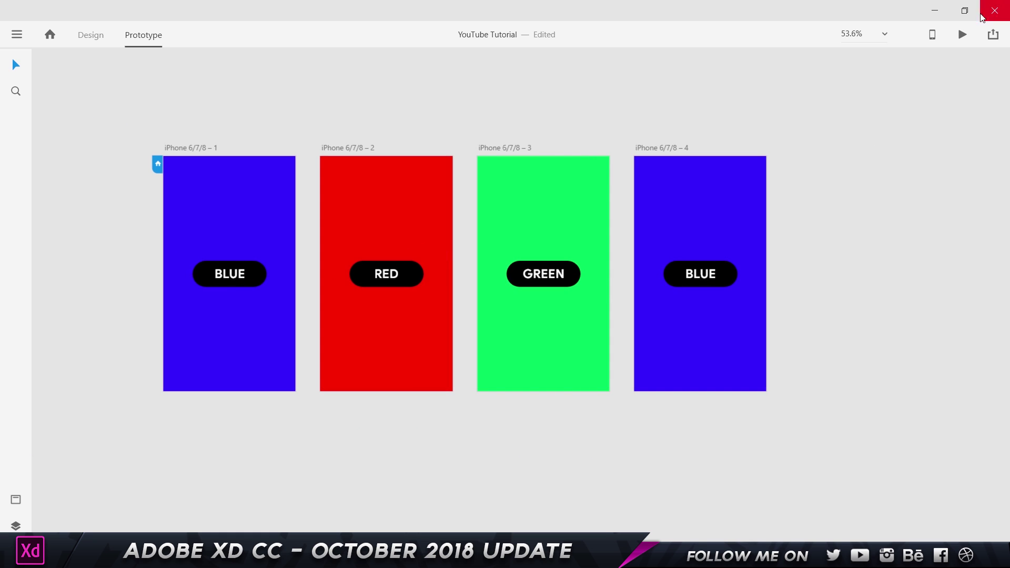
pyautogui.click(964, 35)
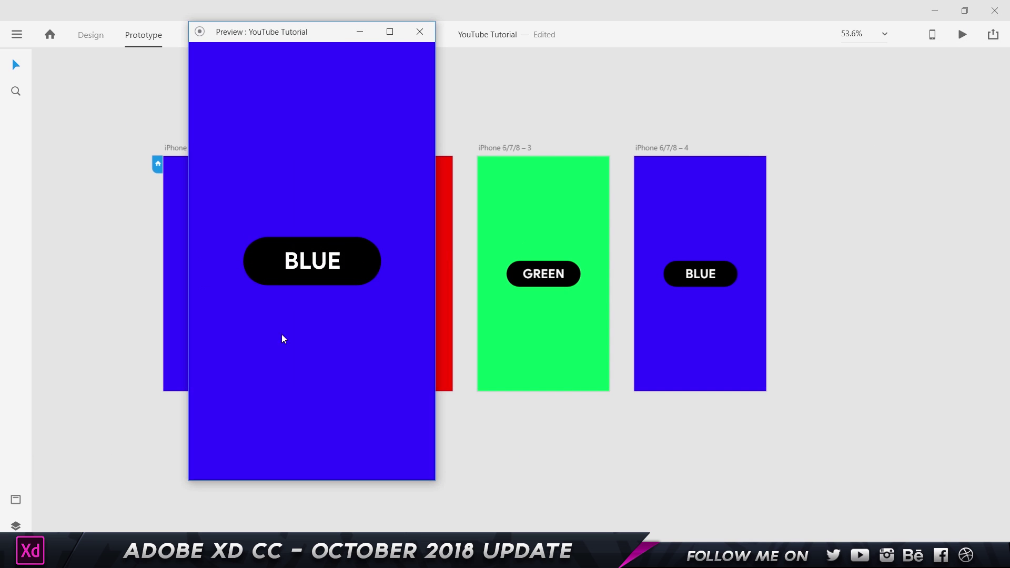
pyautogui.click(275, 281)
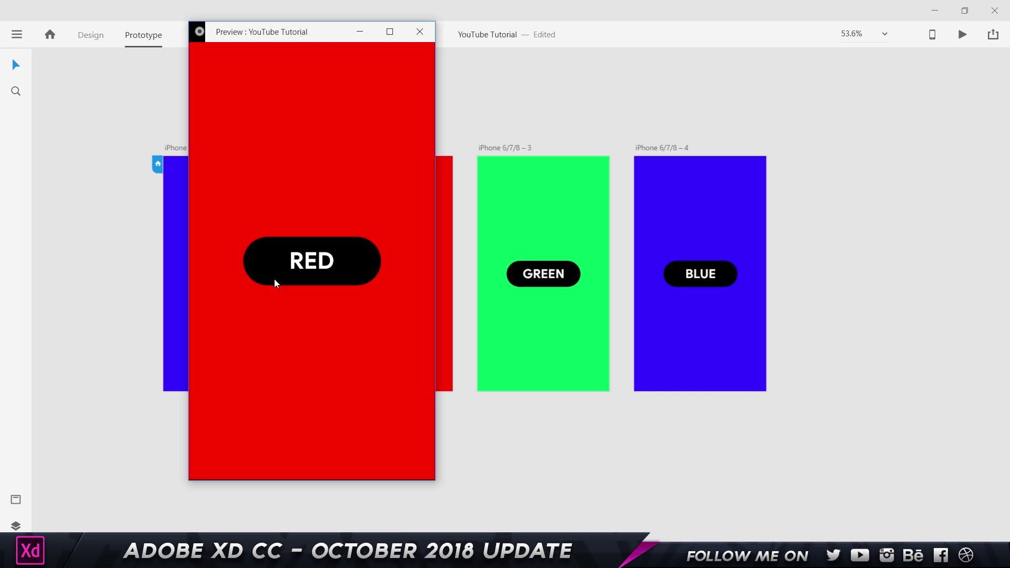
pyautogui.click(275, 280)
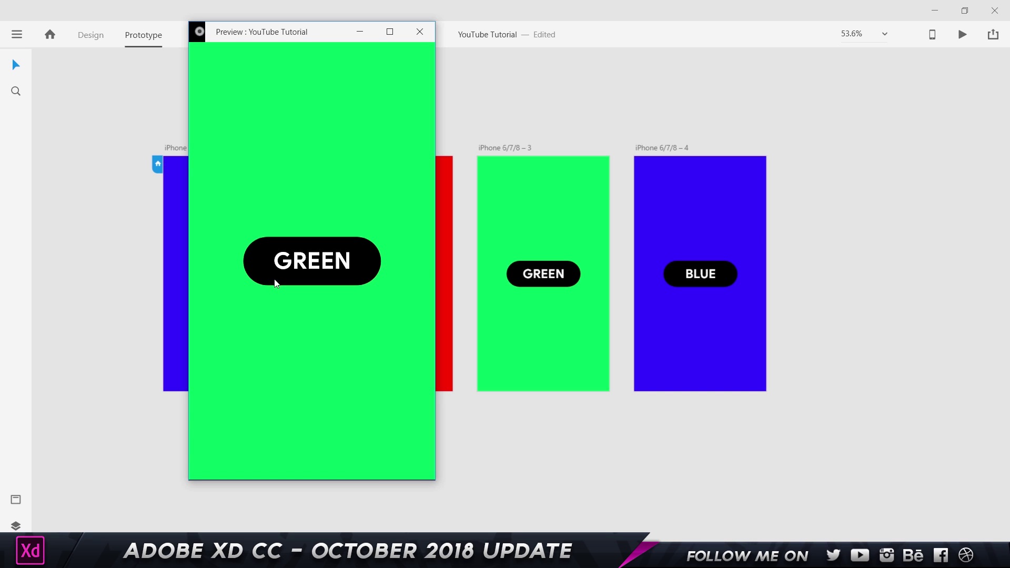
pyautogui.click(275, 283)
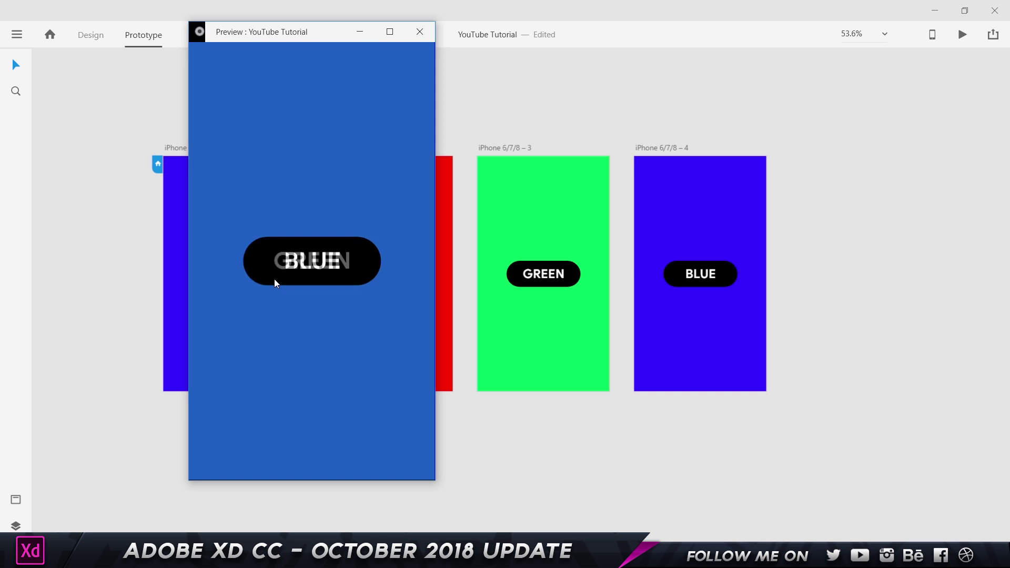
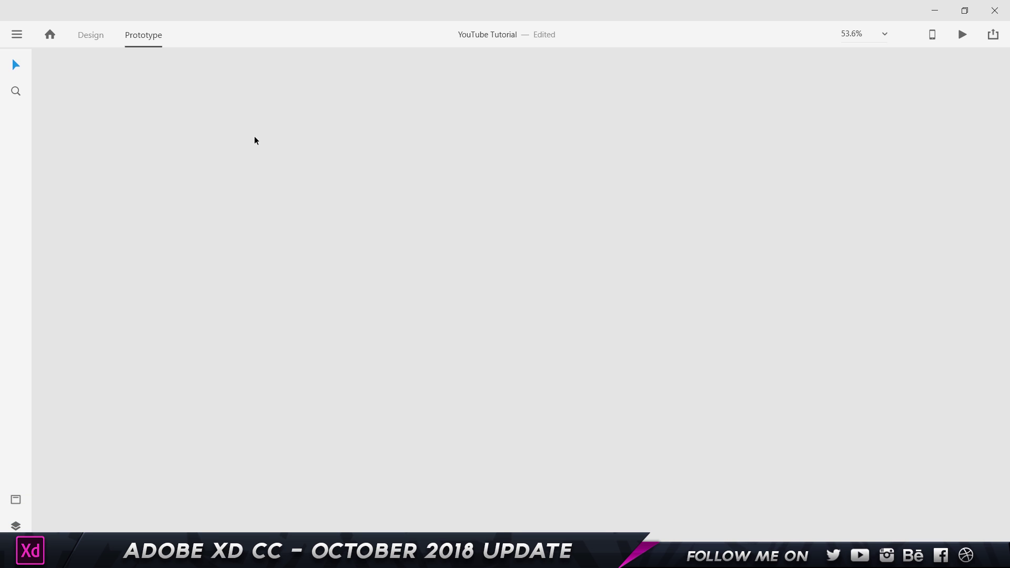
# Look through the available plugin commands and open Discover Plugins.
pyautogui.click(17, 40)
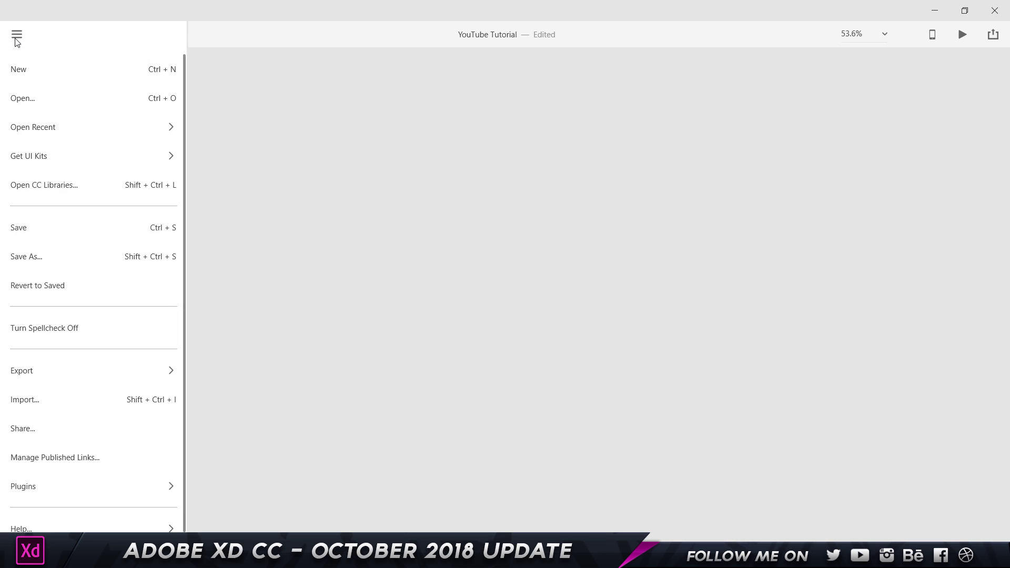
pyautogui.moveTo(46, 497)
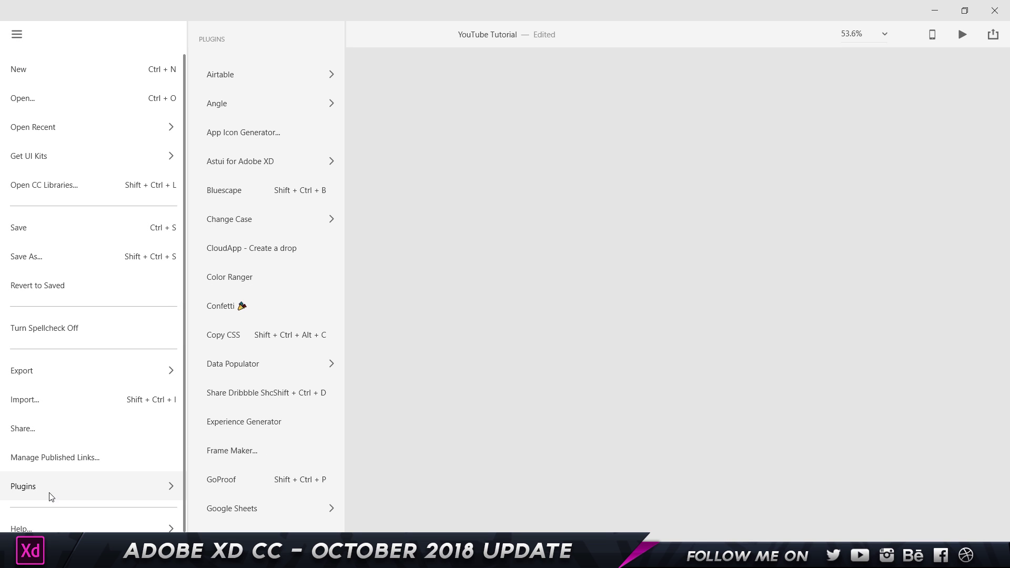
pyautogui.scroll(-10, 232, 460)
pyautogui.scroll(5, 236, 459)
pyautogui.scroll(6, 236, 460)
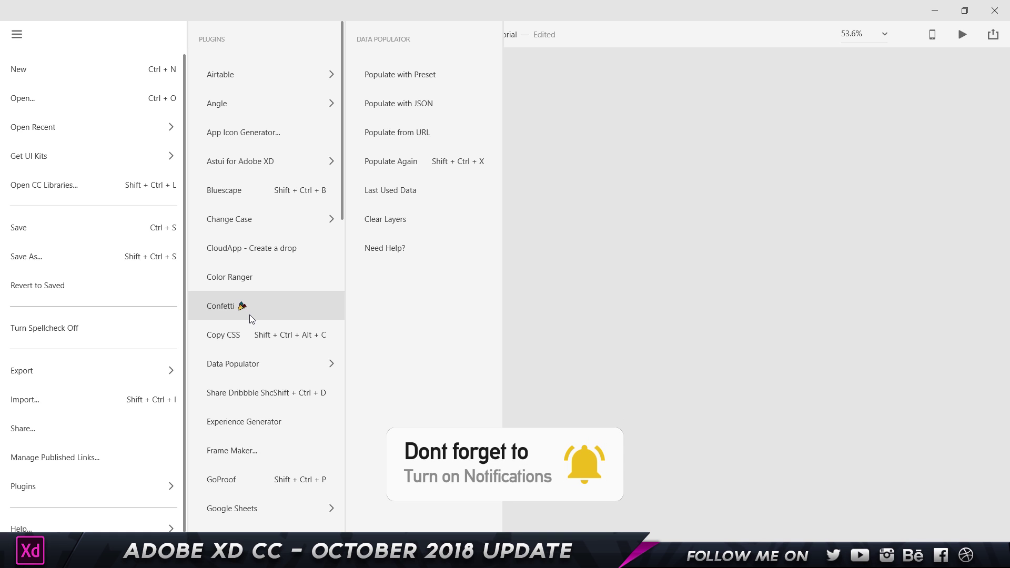
pyautogui.scroll(-15, 249, 315)
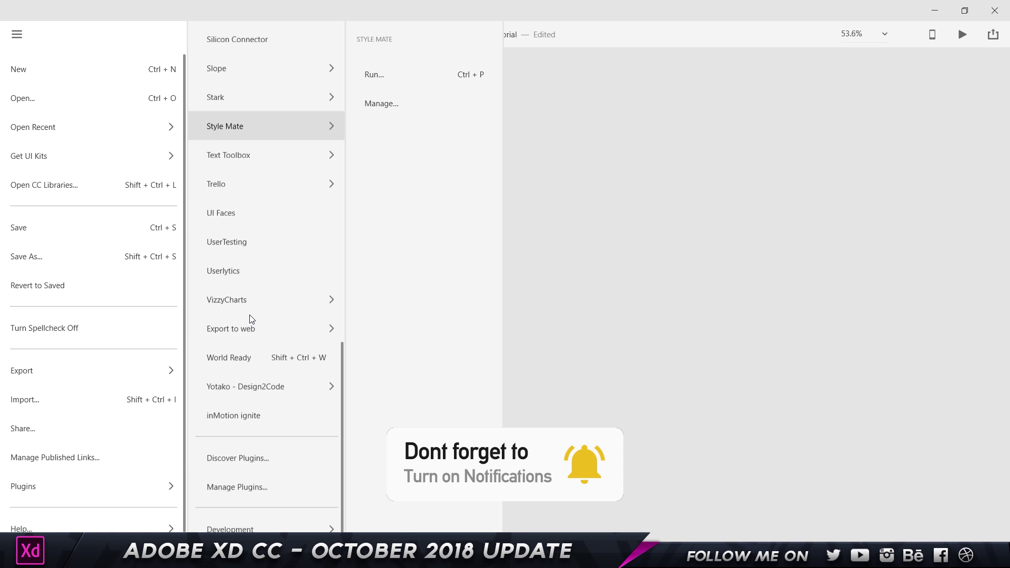
pyautogui.click(249, 460)
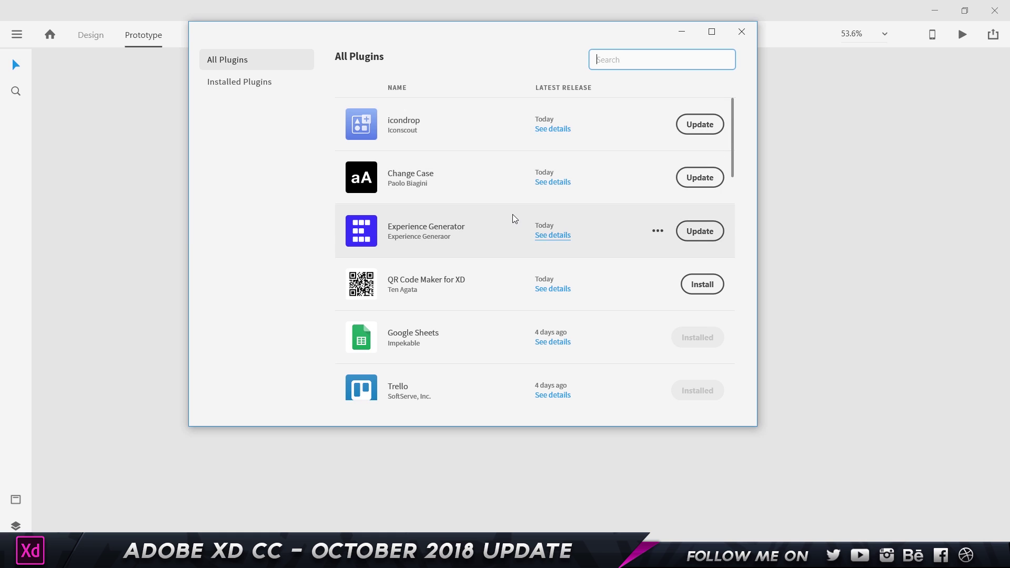
# Browse the All Plugins catalogue to review the plugins on offer and their install status.
pyautogui.scroll(-4, 513, 217)
pyautogui.scroll(-15, 611, 231)
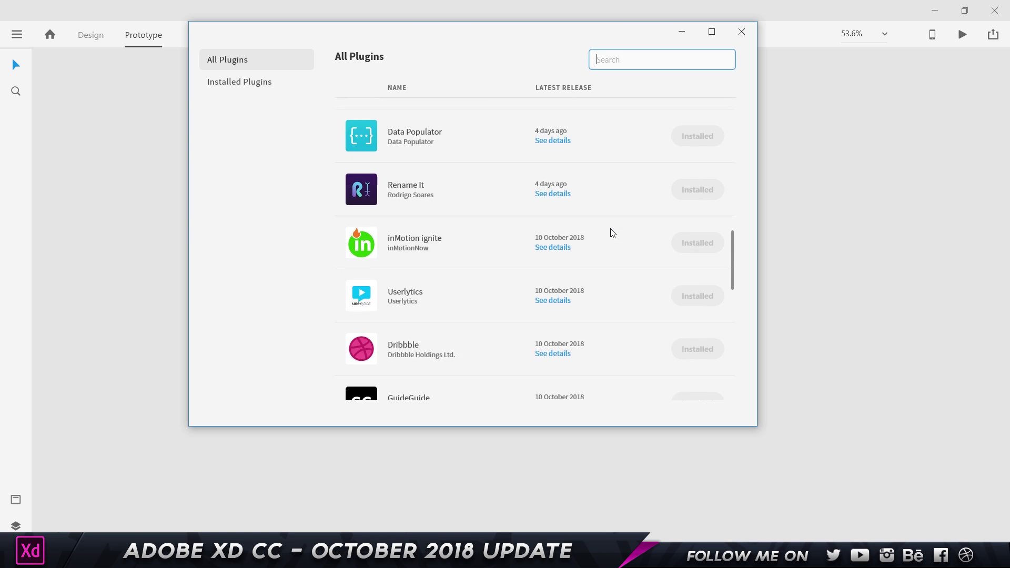
pyautogui.scroll(-8, 613, 233)
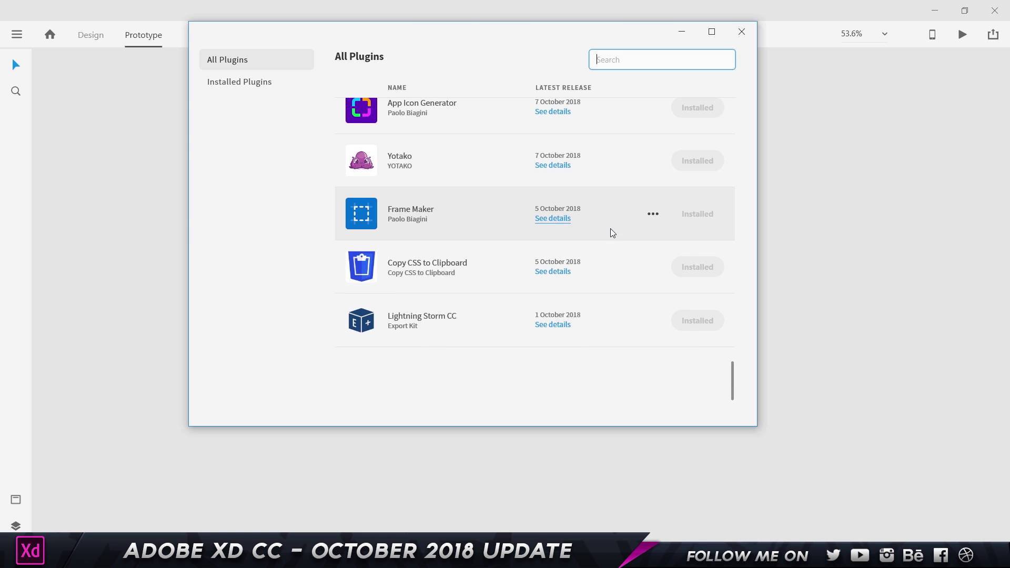
pyautogui.scroll(10, 613, 234)
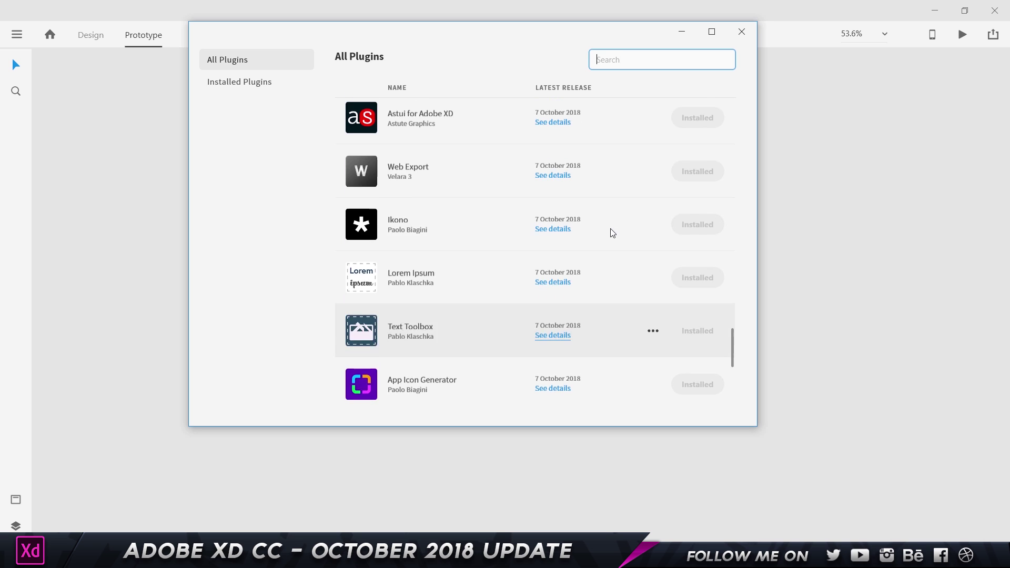
pyautogui.scroll(10, 613, 233)
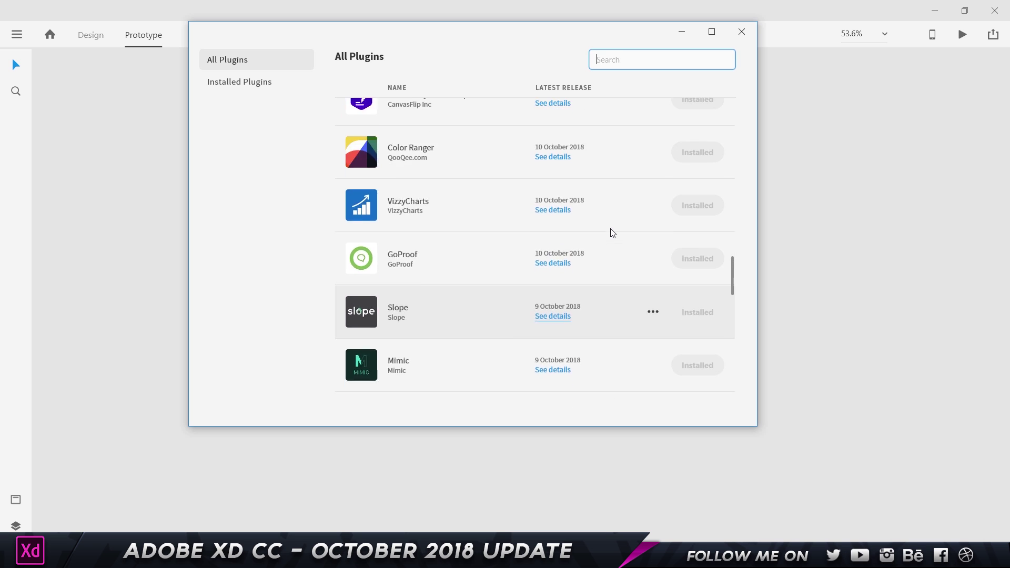
pyautogui.scroll(7, 613, 233)
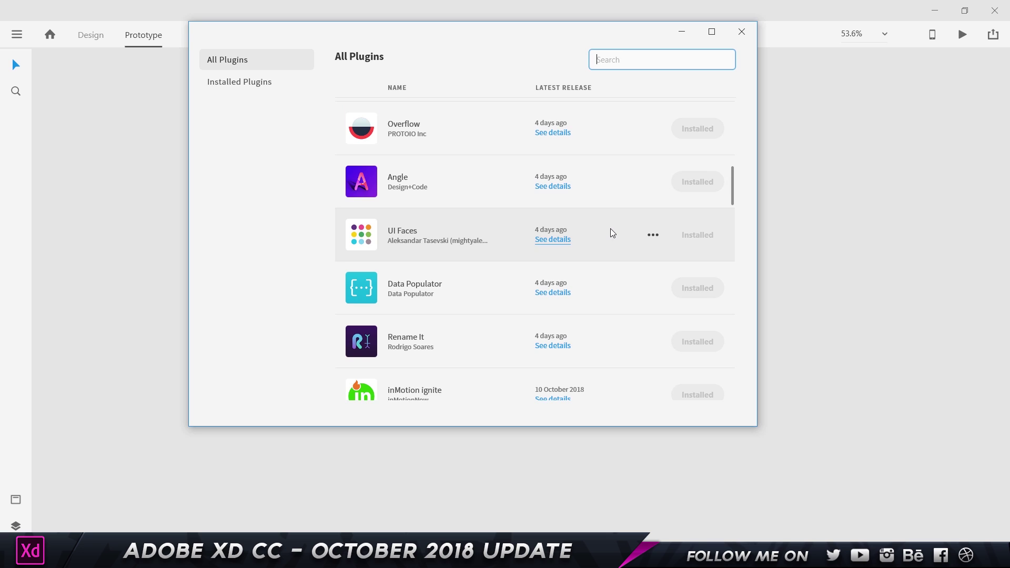
pyautogui.scroll(-3, 613, 233)
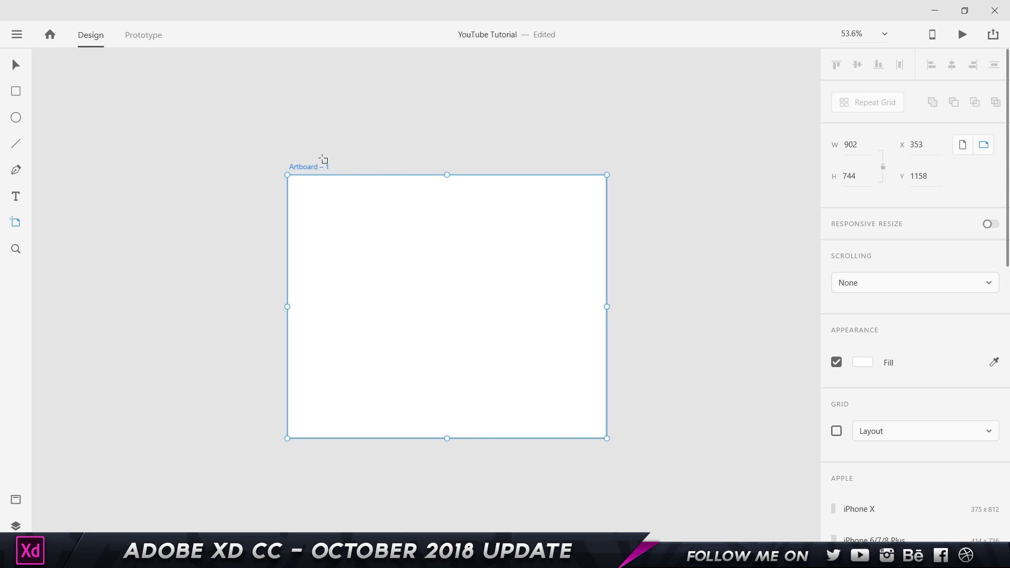
# Resize the new empty artboard to 1600 wide by 1200 high.
pyautogui.press('v')
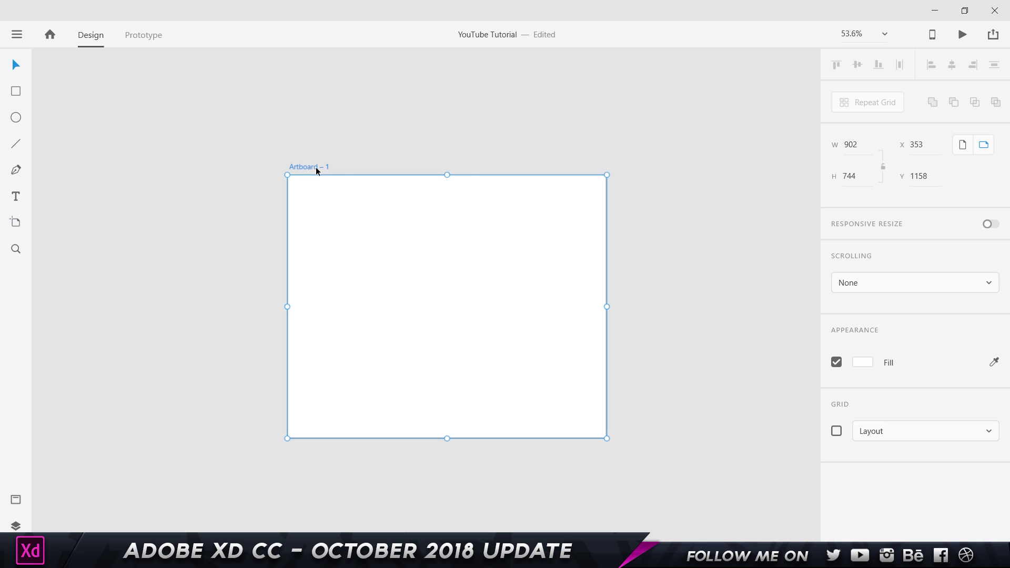
pyautogui.click(859, 146)
pyautogui.write('1600')
pyautogui.press('Tab')
pyautogui.write('1200')
pyautogui.press('Return')
pyautogui.hotkey('ctrl', '0')
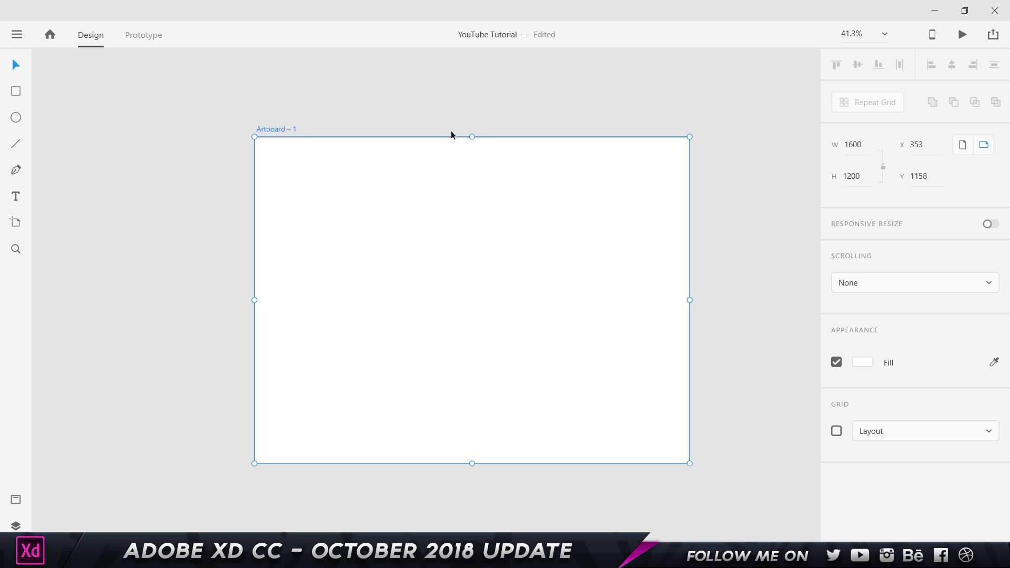
# Add the text "ADOBE XD - DRIBBBLE" to the artboard.
pyautogui.click(51, 161)
pyautogui.press('t')
pyautogui.click(353, 287)
pyautogui.write('ADOBE')
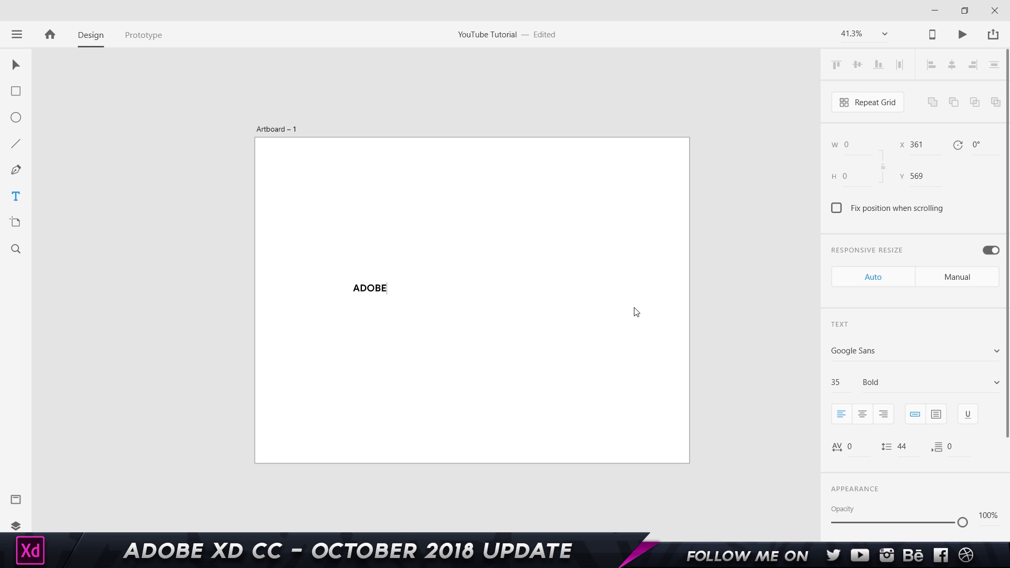
pyautogui.write(' XD - DRIBBLR')
pyautogui.press('BackSpace')
pyautogui.write('E')
pyautogui.write('B')
pyautogui.click(15, 65)
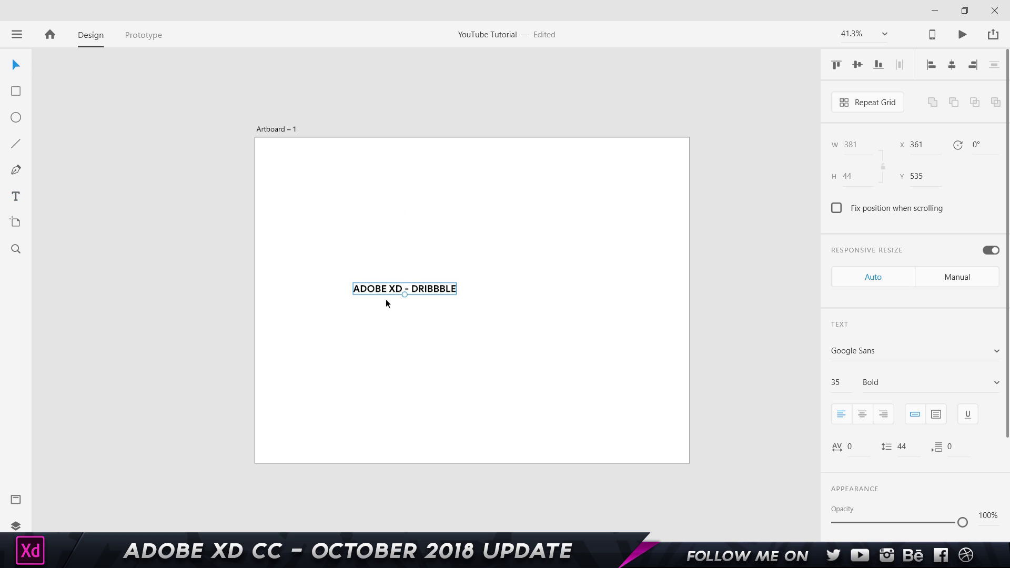
# Enlarge the ADOBE XD - DRIBBBLE text to a font size of about 107 and centre it on the artboard.
pyautogui.moveTo(408, 321); pyautogui.dragTo(406, 318)
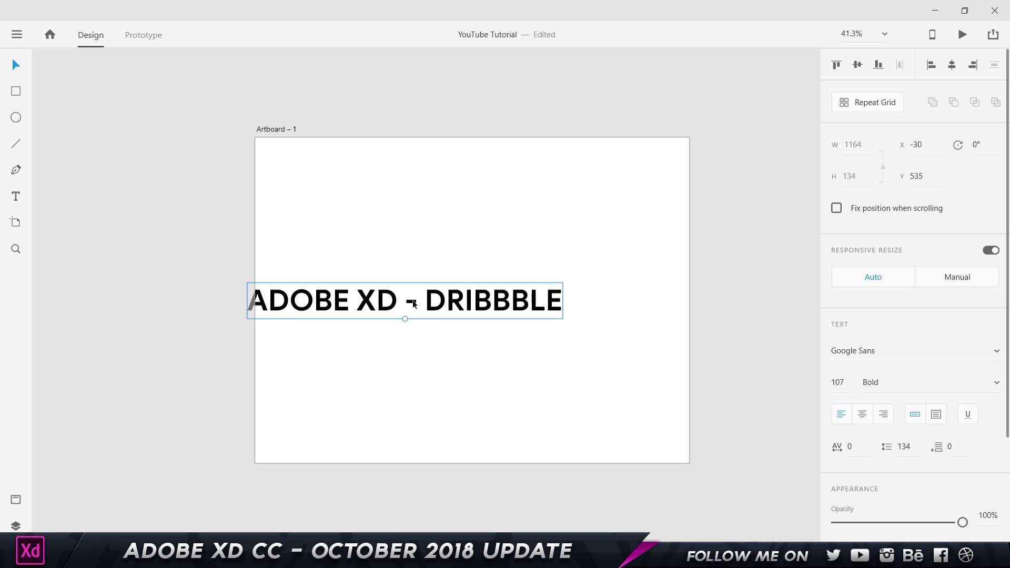
pyautogui.click(499, 366)
pyautogui.moveTo(504, 277); pyautogui.dragTo(524, 285)
pyautogui.click(410, 251)
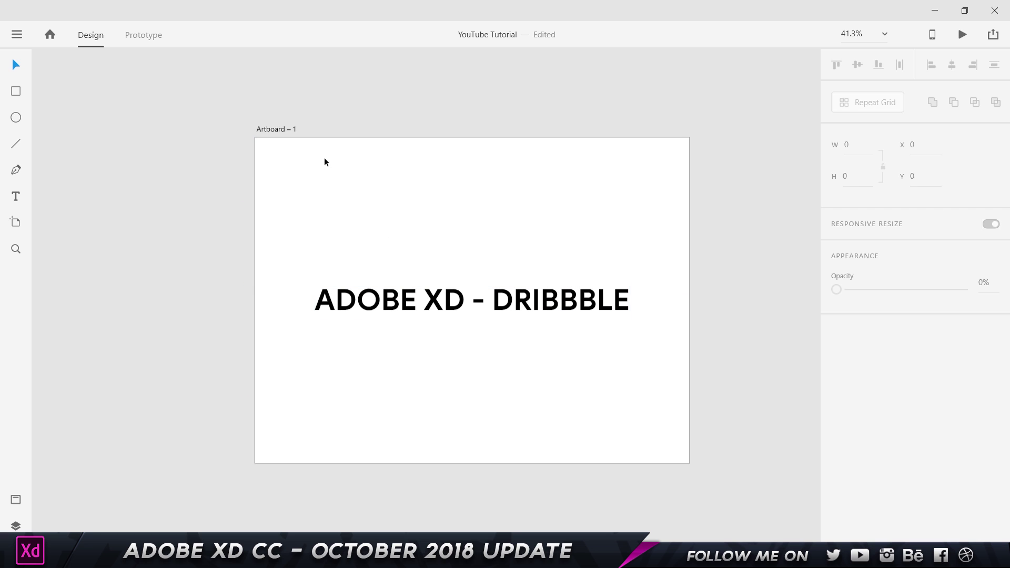
# Open the Dribbble sharing plugin for the 1600 × 1200 artboard and review its title, tags and description fields.
pyautogui.click(276, 129)
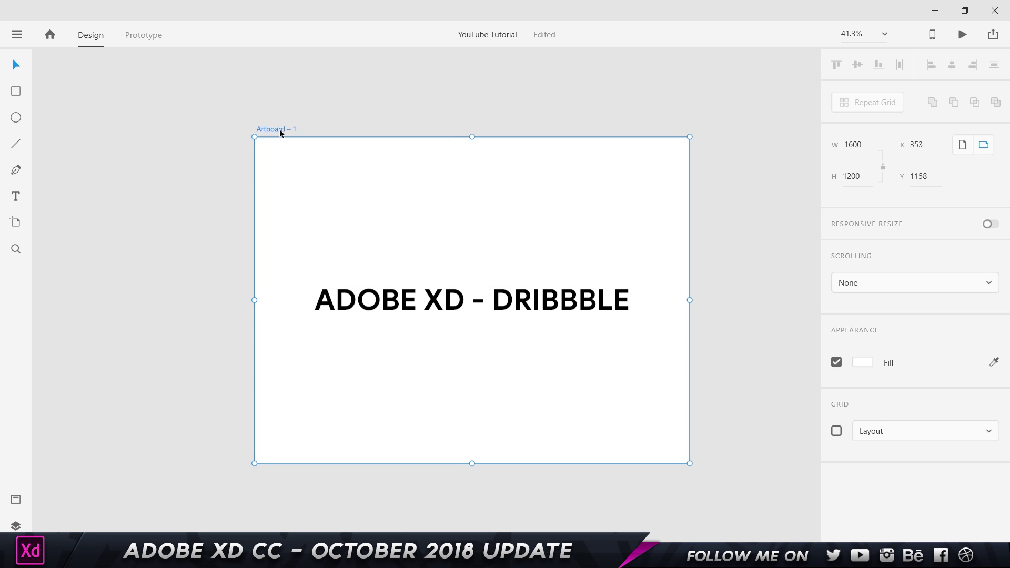
pyautogui.click(18, 34)
pyautogui.moveTo(93, 487)
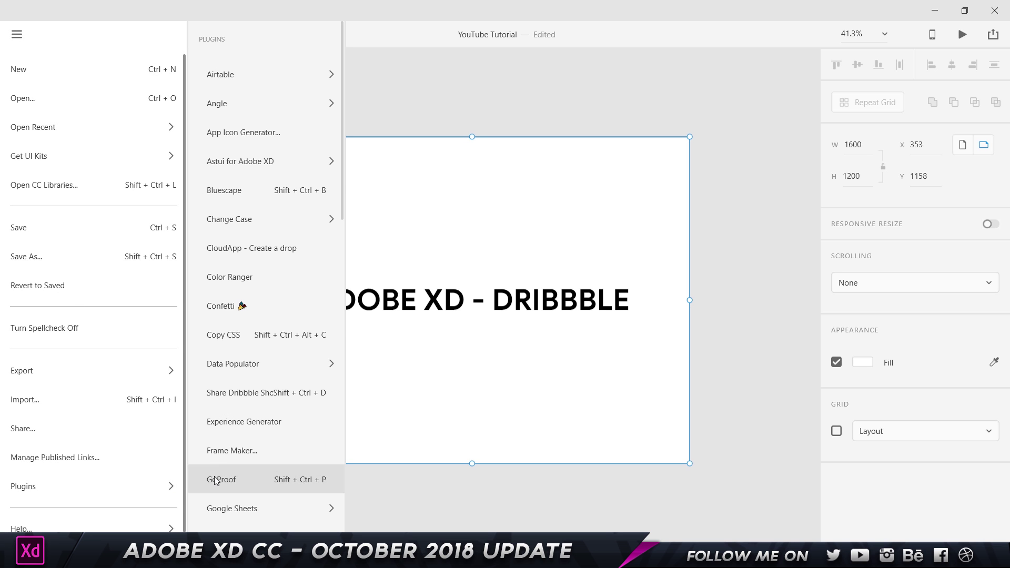
pyautogui.click(247, 393)
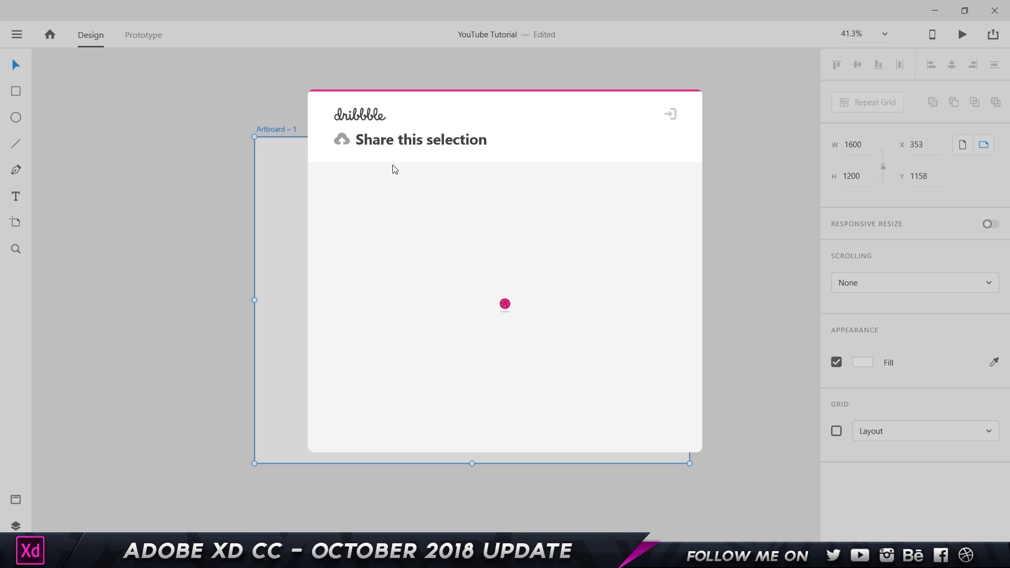
pyautogui.click(585, 207)
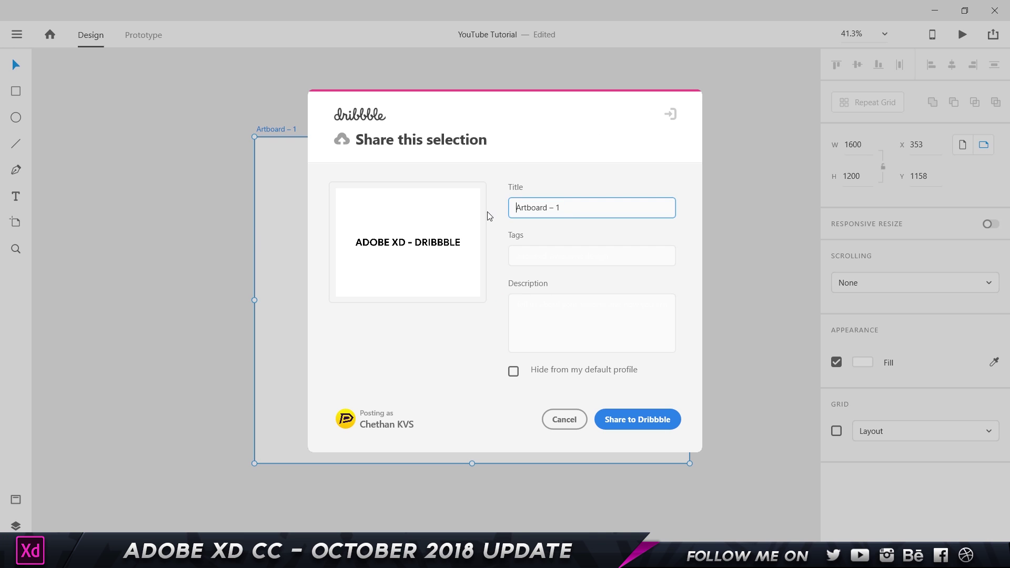
pyautogui.click(532, 245)
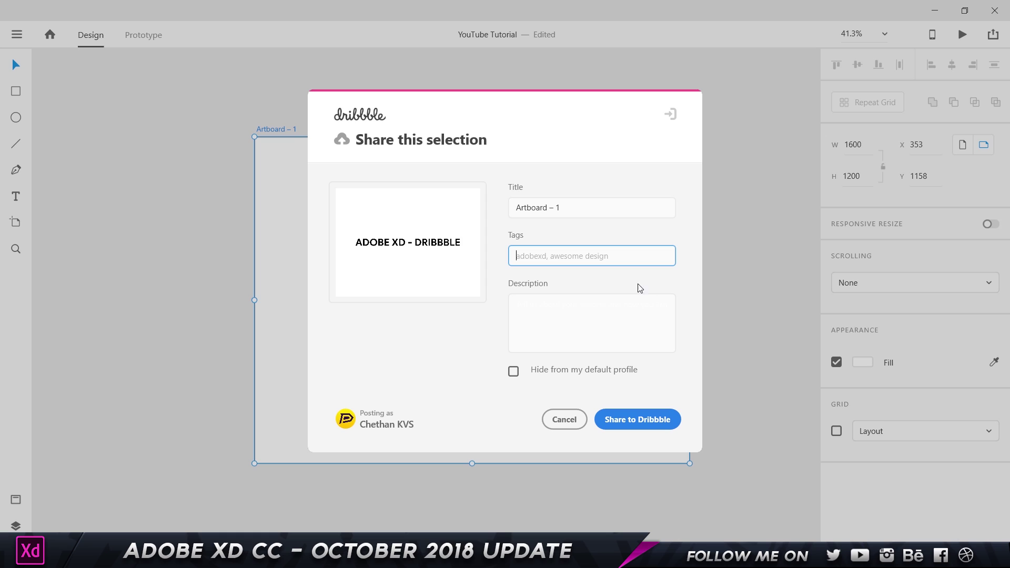
pyautogui.click(597, 305)
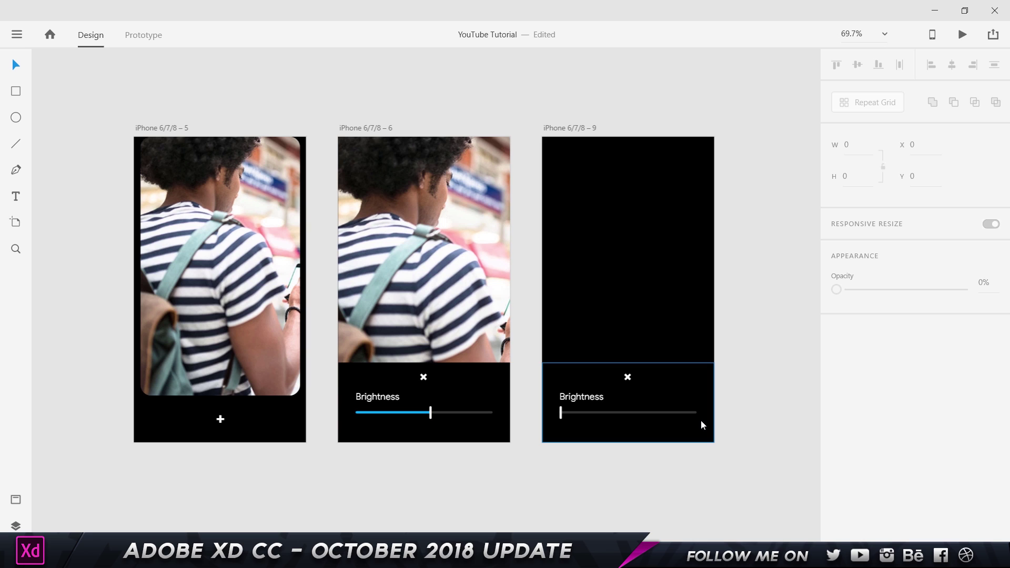
# Preview the prototype from iPhone 6/7/8 – 5, repeatedly opening and closing the Brightness panel to test the animation.
pyautogui.click(167, 128)
pyautogui.click(147, 46)
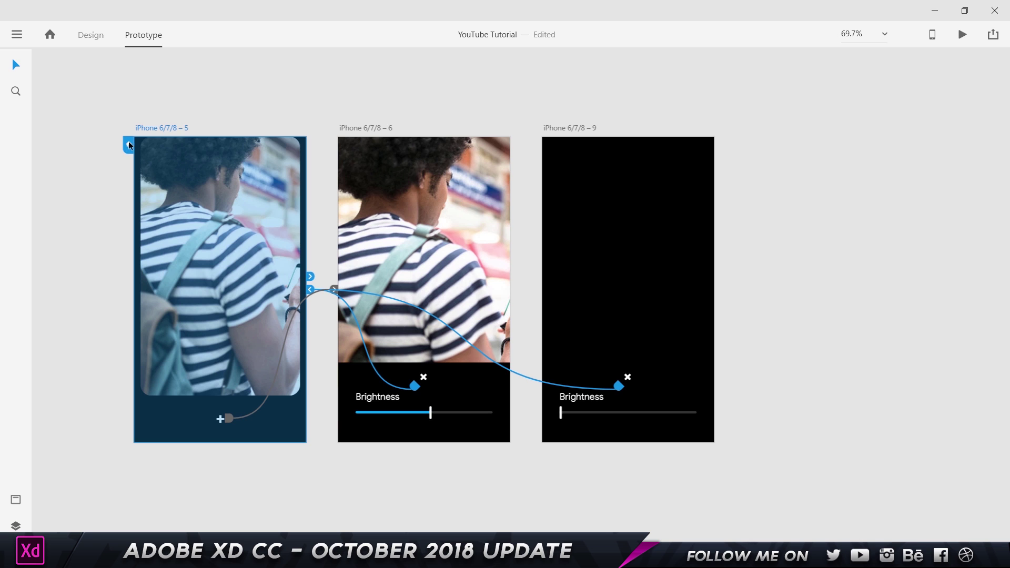
pyautogui.click(963, 34)
pyautogui.moveTo(289, 37); pyautogui.dragTo(468, 16)
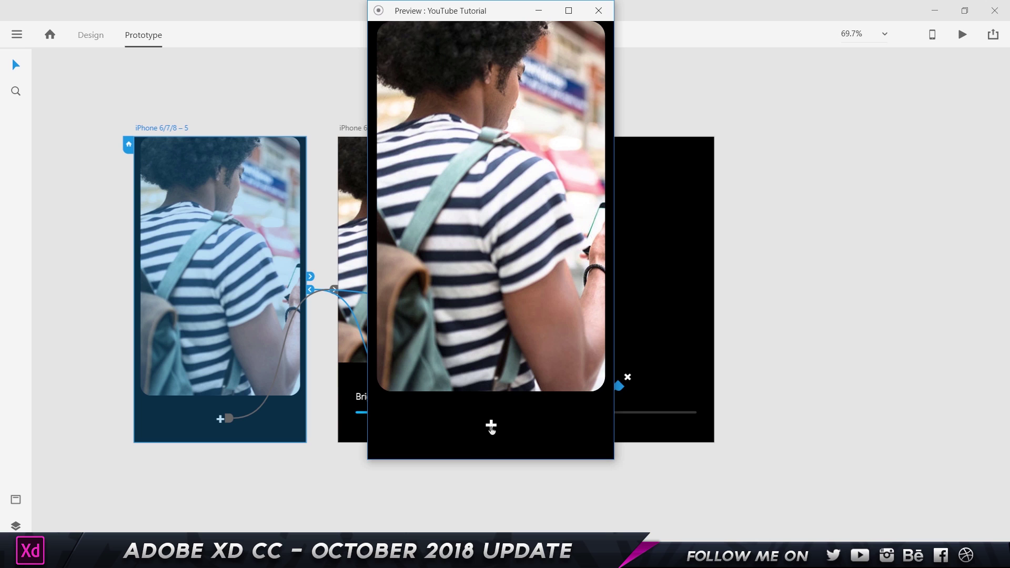
pyautogui.click(492, 429)
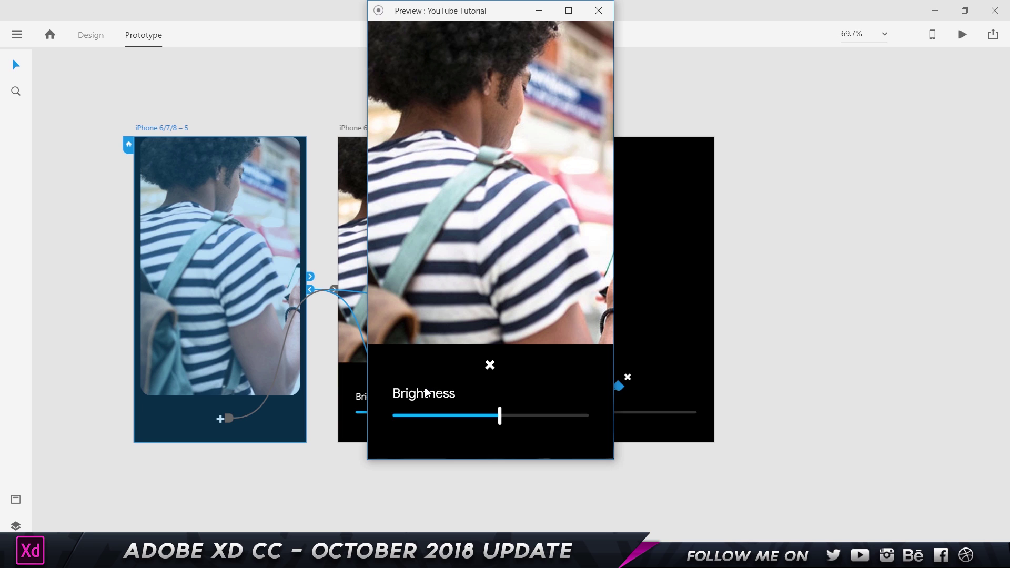
pyautogui.click(489, 367)
pyautogui.click(491, 424)
pyautogui.click(492, 367)
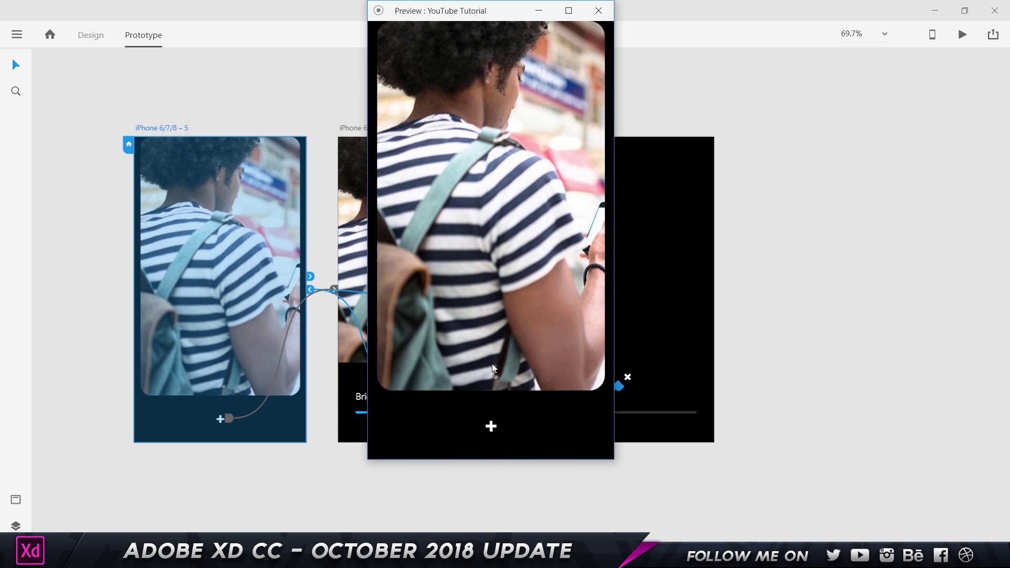
pyautogui.click(491, 423)
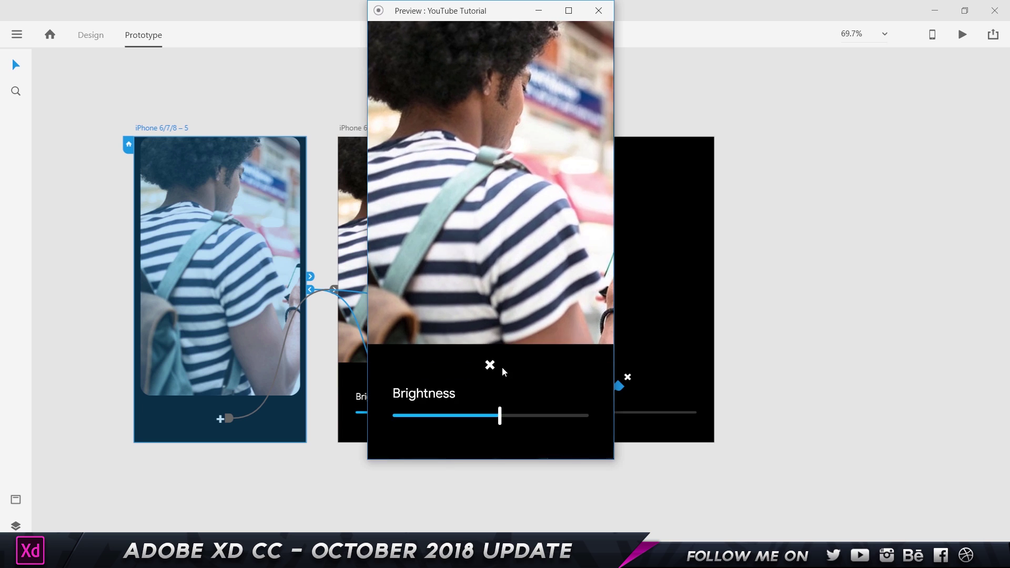
pyautogui.click(599, 11)
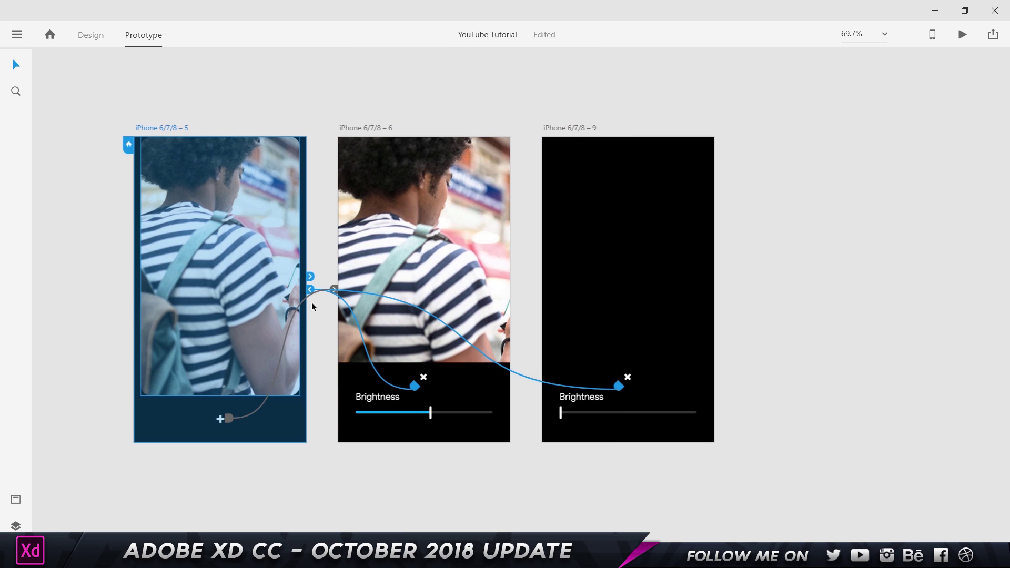
# Remove the existing prototype connections between the three iPhone artboards.
pyautogui.click(330, 289)
pyautogui.click(252, 307)
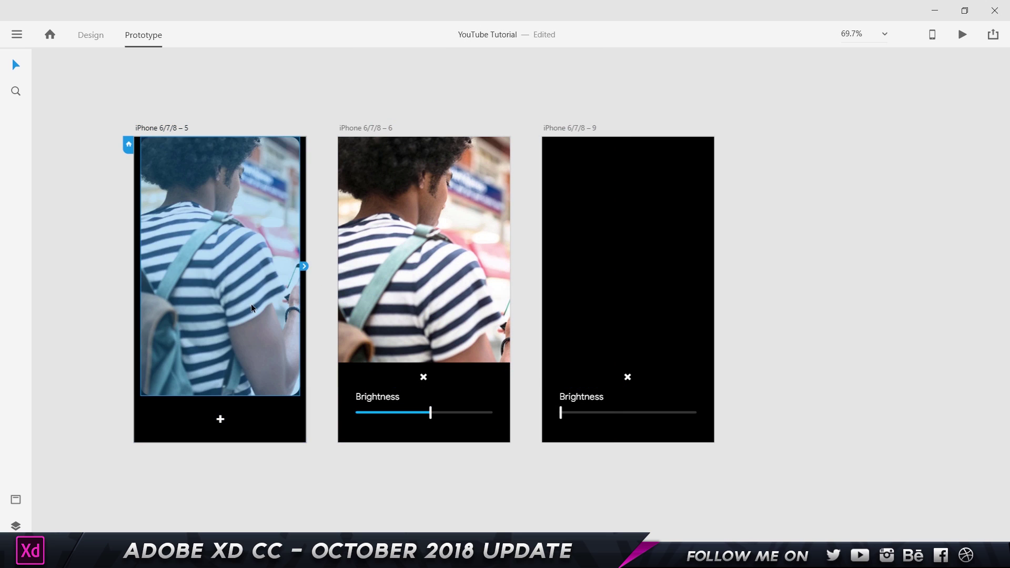
pyautogui.hotkey('ctrl', '0')
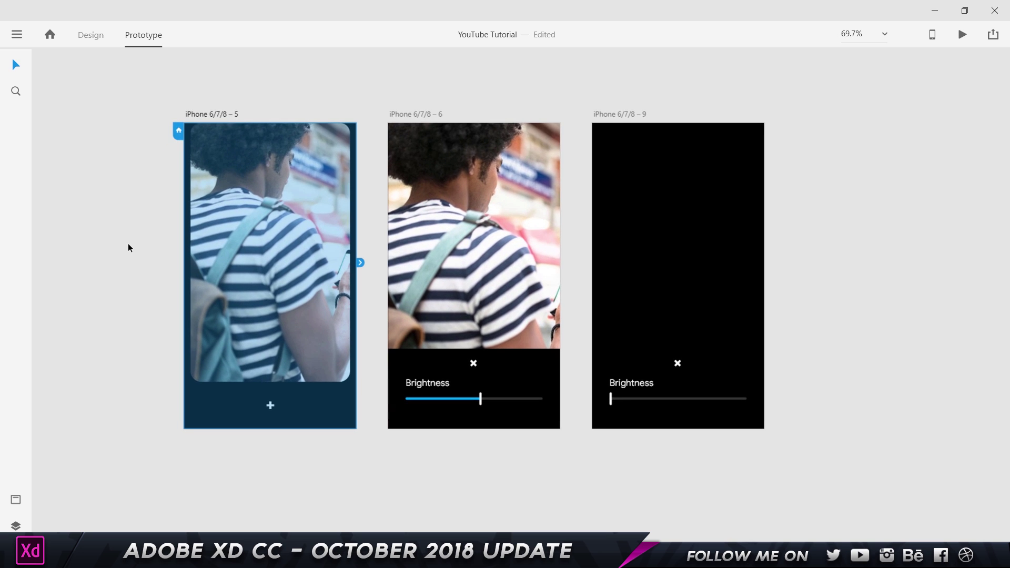
pyautogui.click(129, 248)
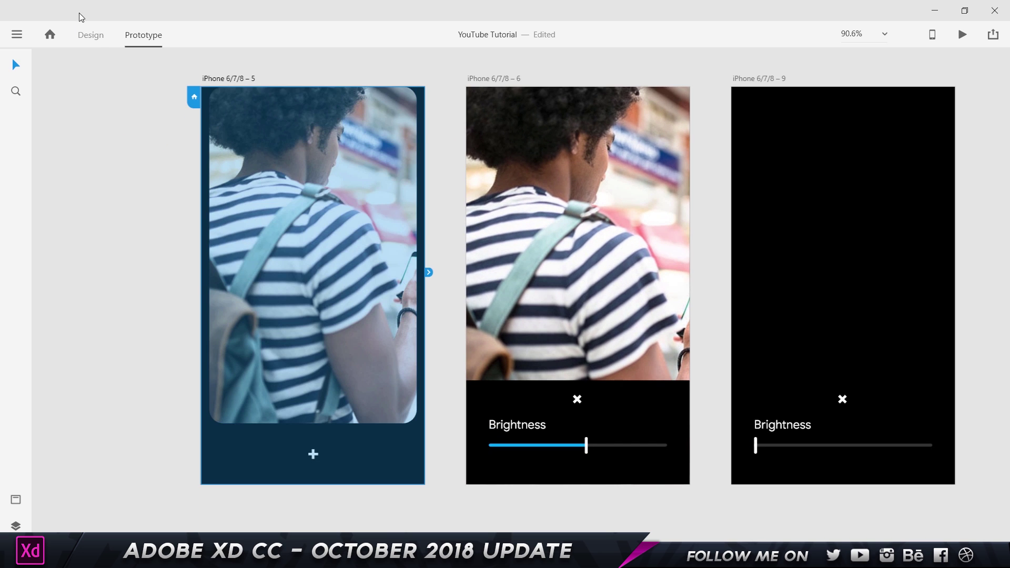
# Return to design mode and inspect the masked photo on iPhone 6/7/8 – 5, including the full image behind its mask.
pyautogui.click(91, 35)
pyautogui.doubleClick(334, 171)
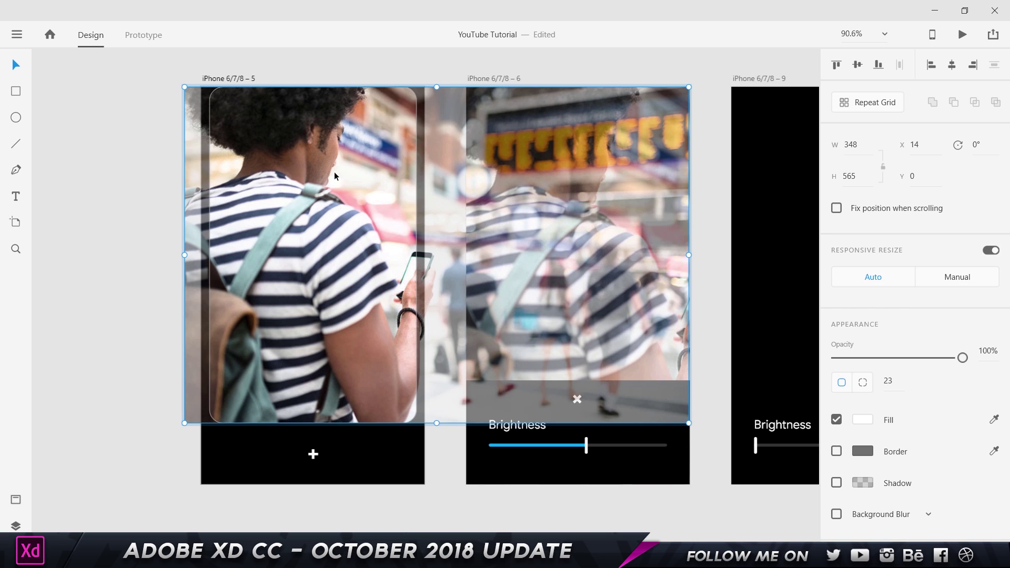
pyautogui.click(148, 111)
pyautogui.click(305, 136)
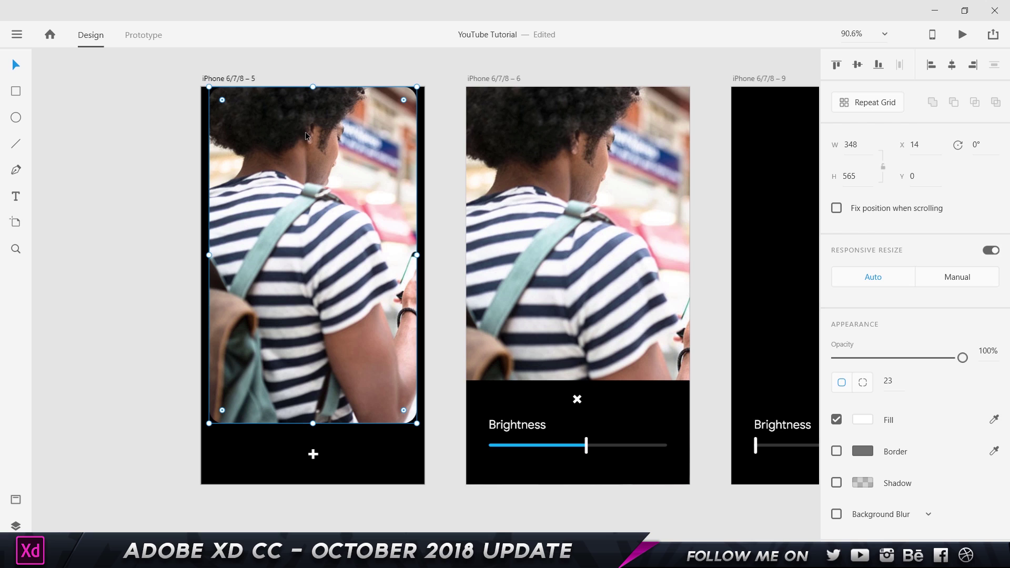
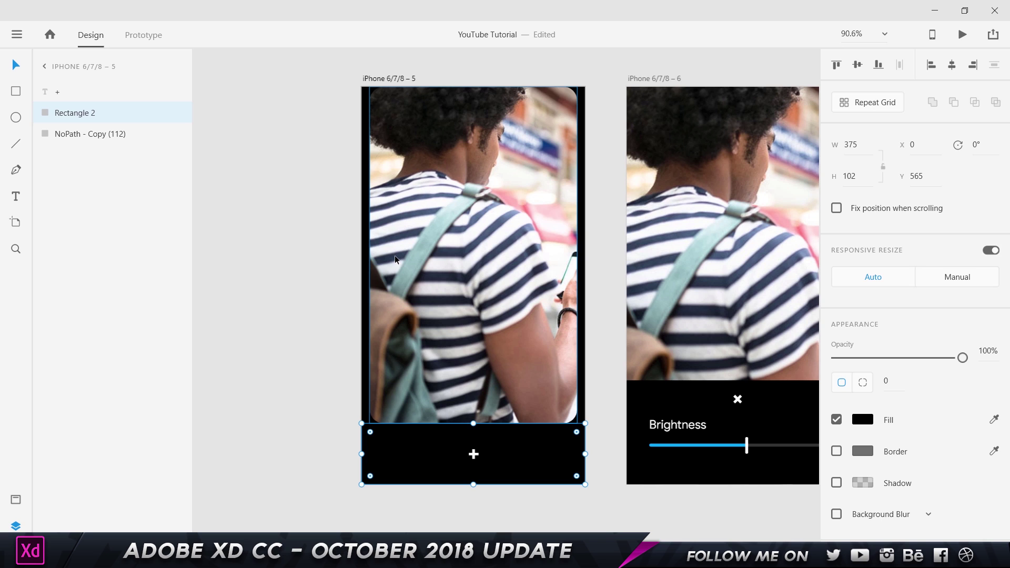
# Compare the plus sign on iPhone 6/7/8 – 5 with the cross on iPhone 6/7/8 – 6, checking the cross's rotation.
pyautogui.hscroll(5, 642, 157)
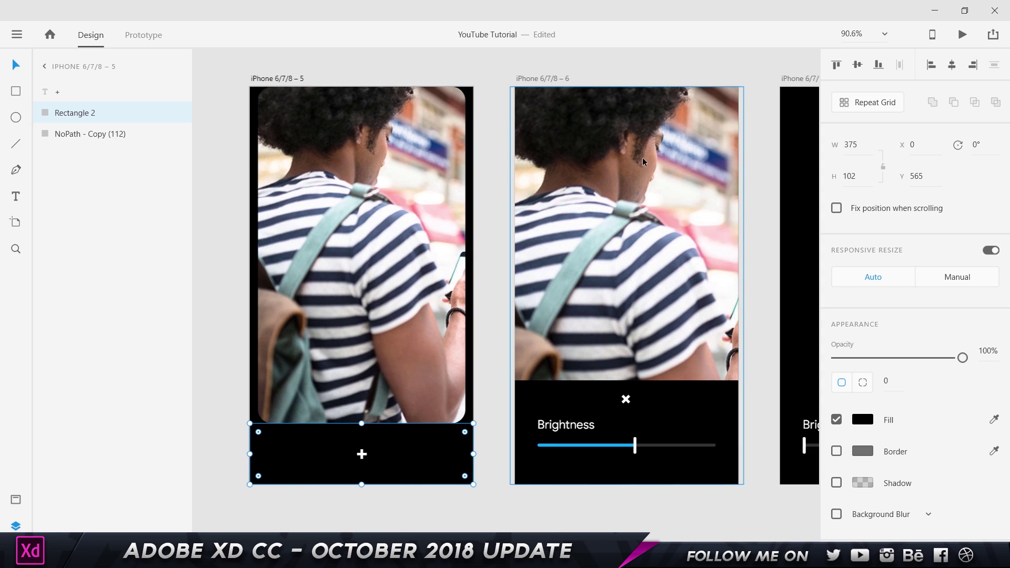
pyautogui.hscroll(2, 643, 157)
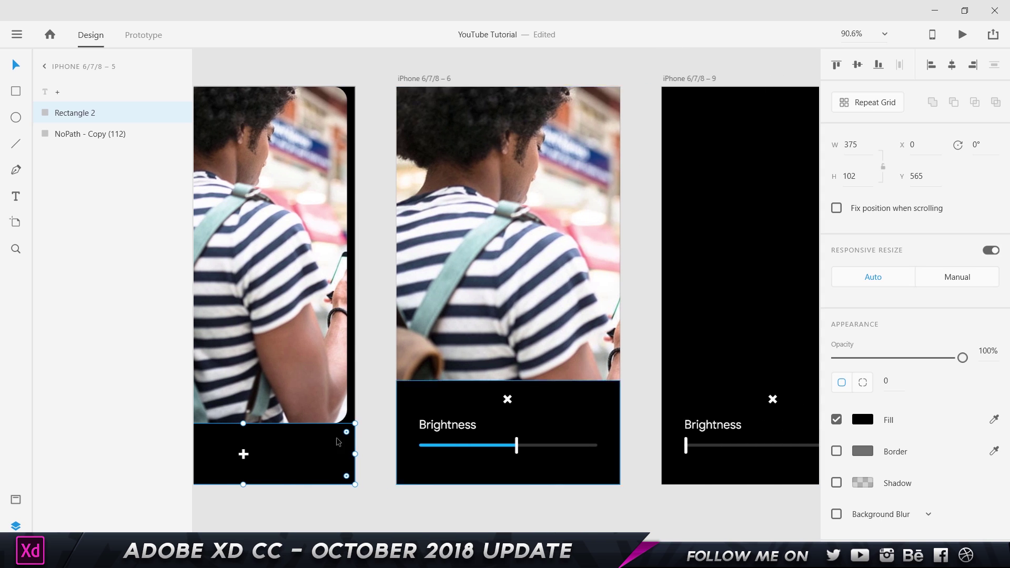
pyautogui.scroll(2, 250, 480)
pyautogui.click(244, 452)
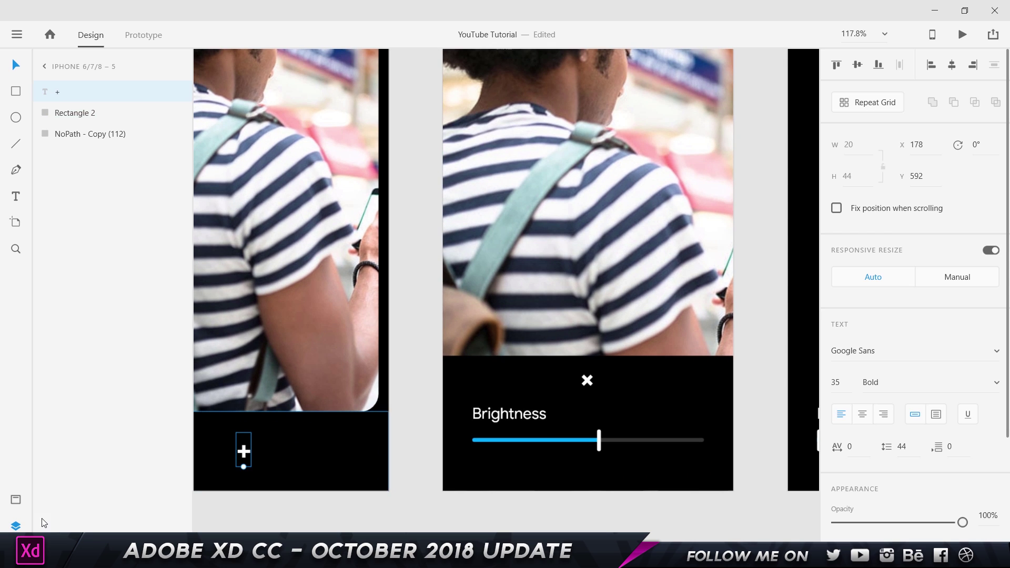
pyautogui.click(11, 528)
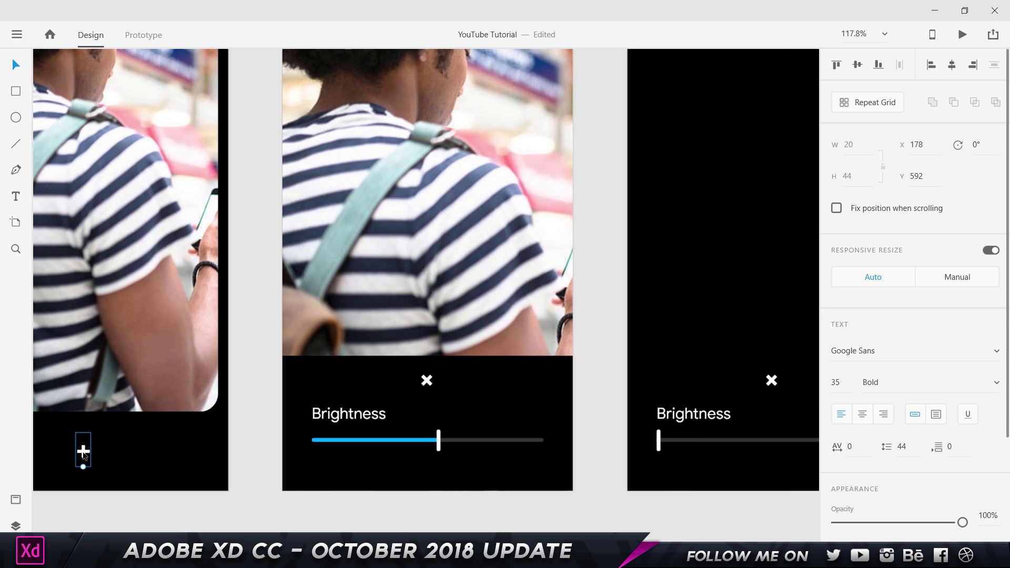
pyautogui.click(427, 380)
pyautogui.moveTo(423, 395); pyautogui.dragTo(420, 385)
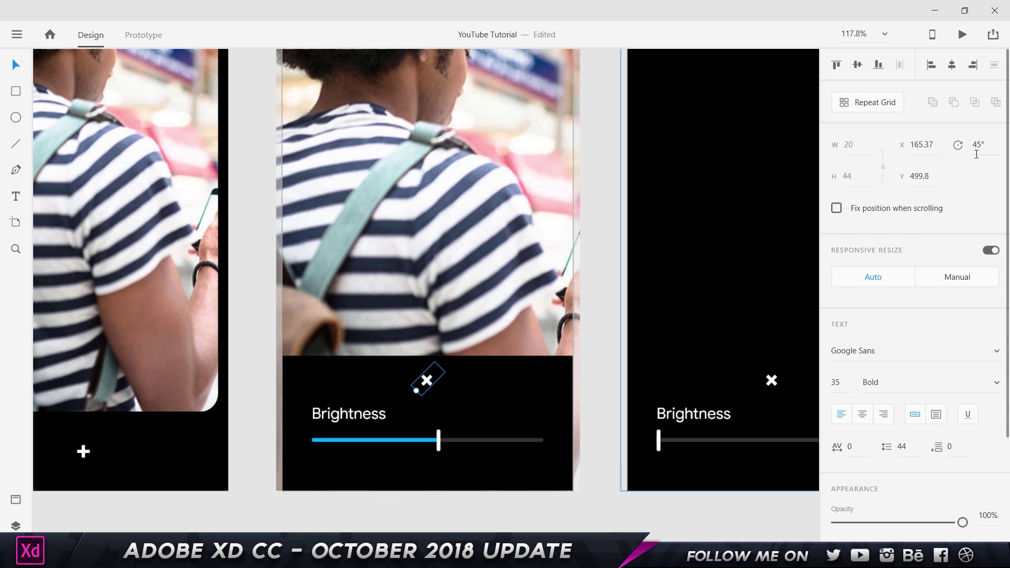
pyautogui.moveTo(992, 146); pyautogui.dragTo(978, 146)
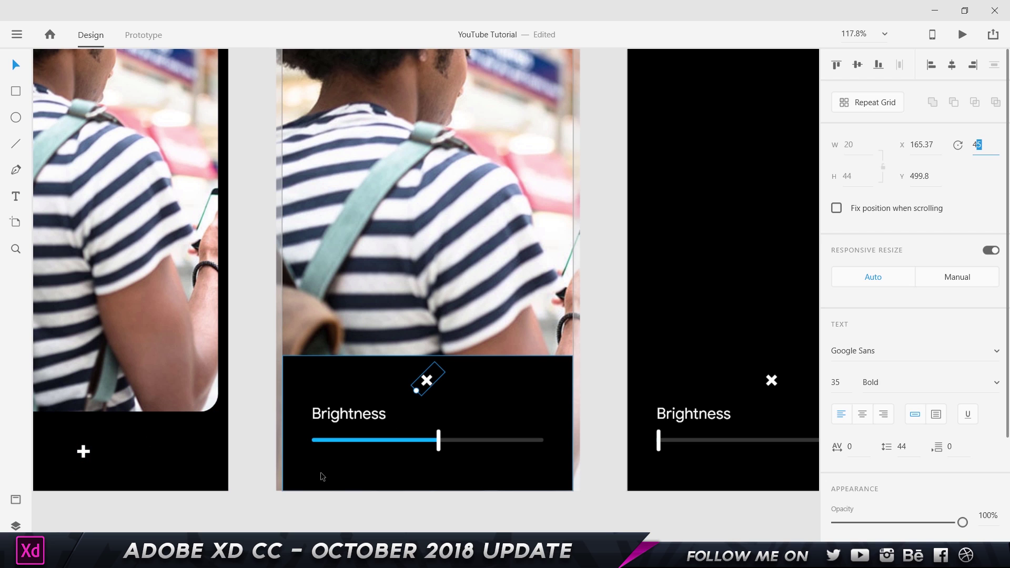
# Examine the Brightness label and slider on iPhone 6/7/8 – 6, then clear the selection.
pyautogui.scroll(3, 320, 473)
pyautogui.click(353, 416)
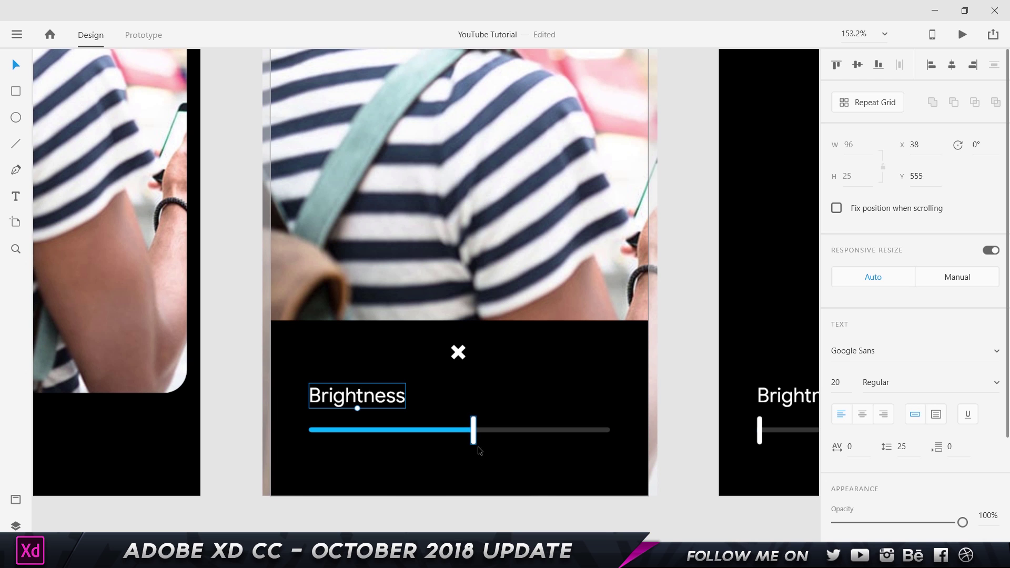
pyautogui.scroll(-4, 474, 437)
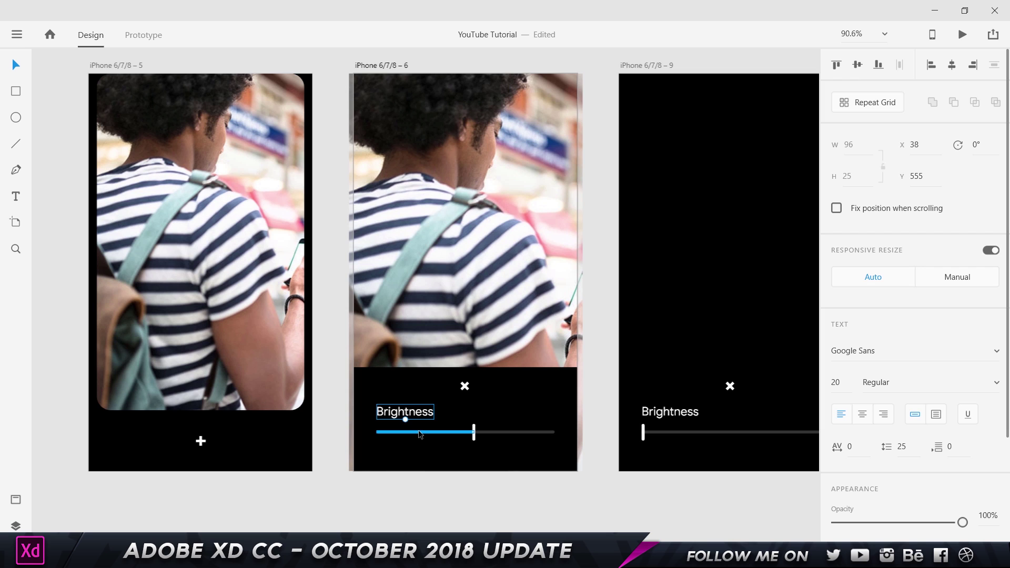
pyautogui.click(270, 450)
pyautogui.click(333, 324)
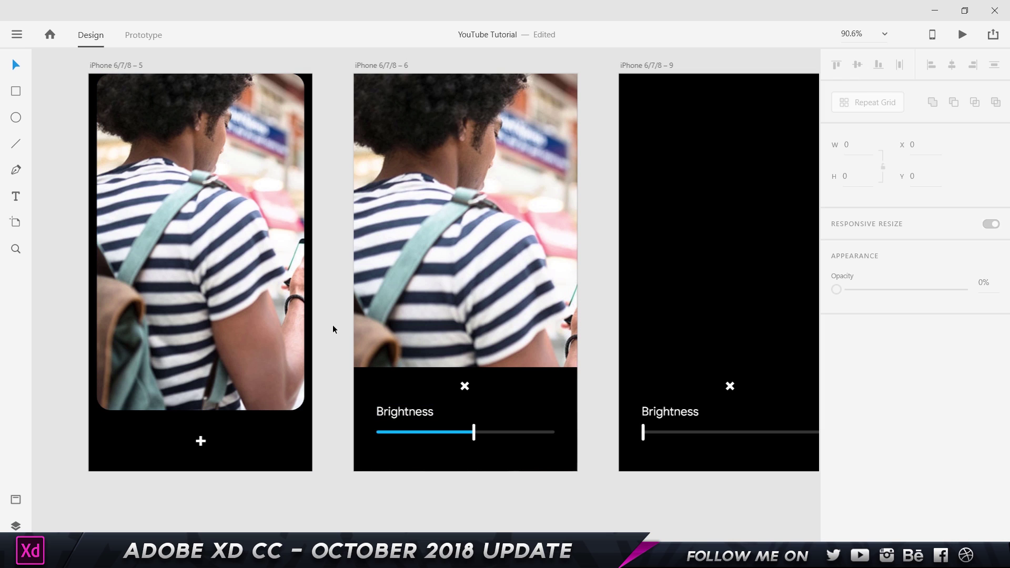
# Connect the plus sign on iPhone 6/7/8 – 5 to the iPhone 6/7/8 – 6 artboard with a Tap trigger.
pyautogui.click(201, 442)
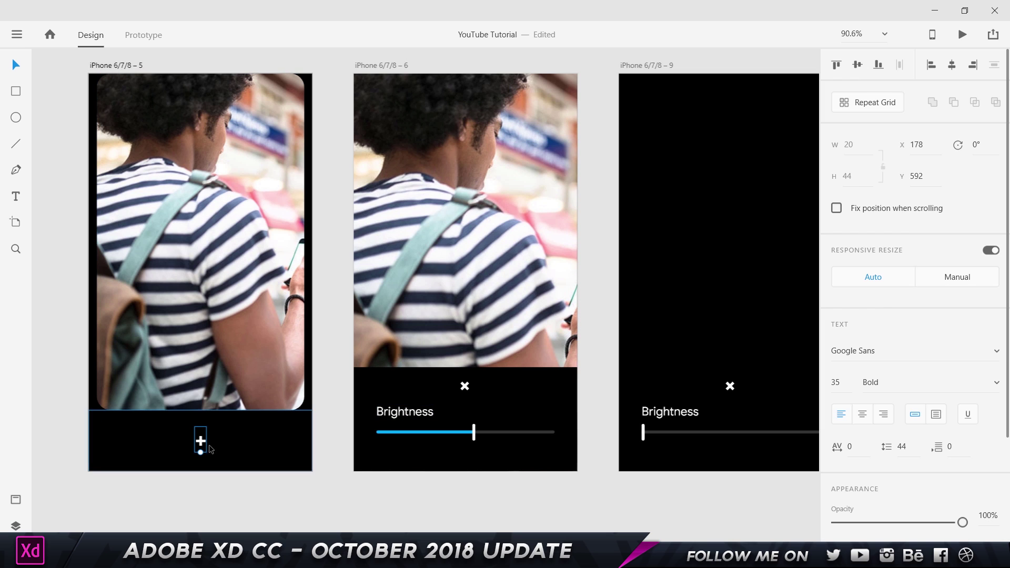
pyautogui.click(158, 42)
pyautogui.moveTo(211, 440); pyautogui.dragTo(472, 365)
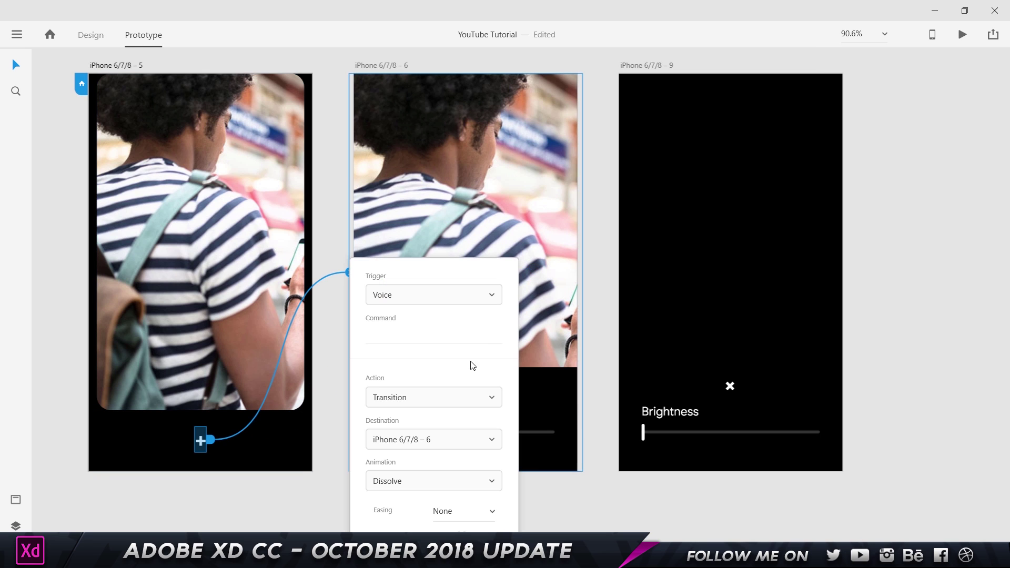
pyautogui.click(443, 303)
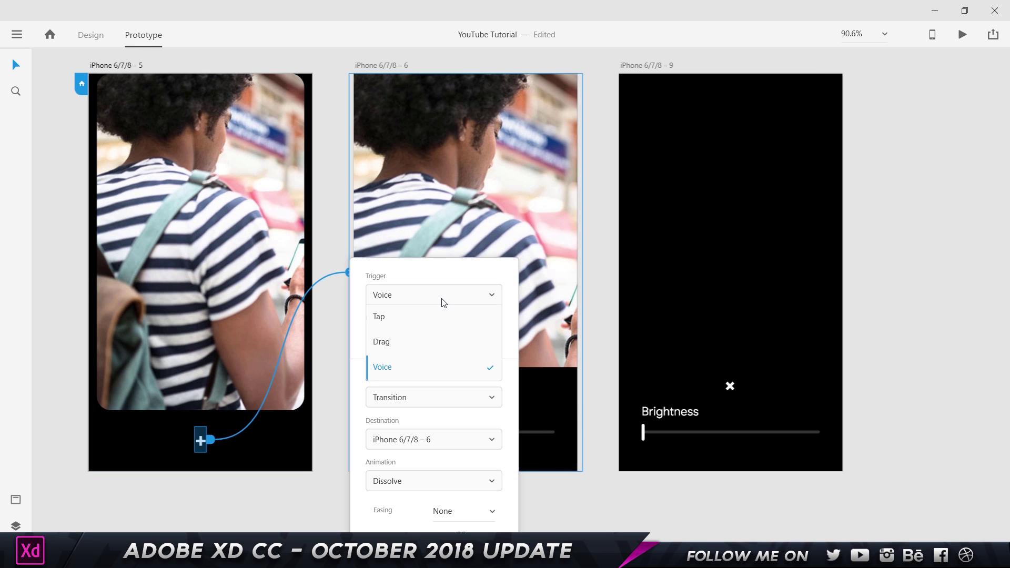
pyautogui.click(407, 328)
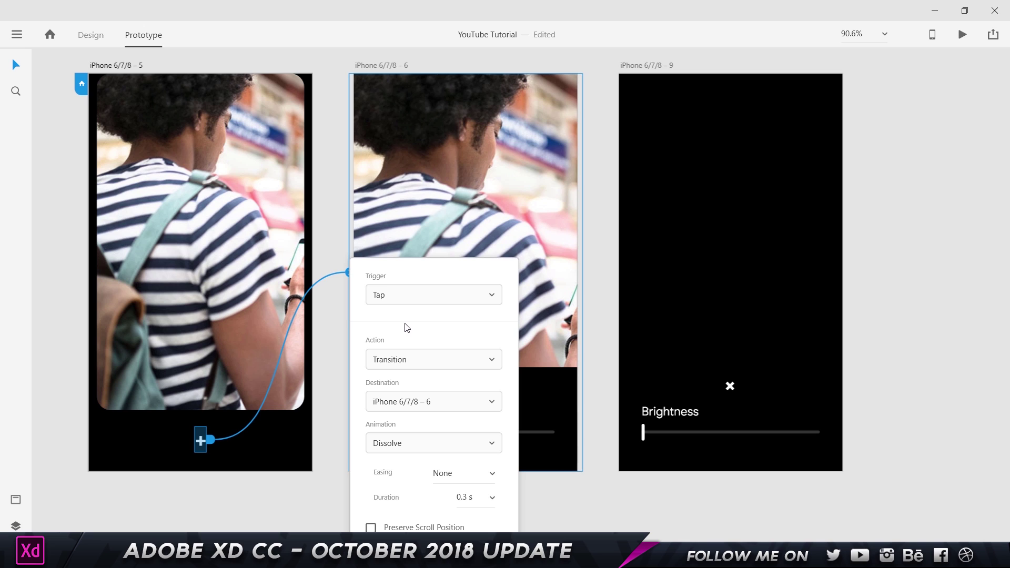
# Set the plus sign's interaction to the Auto-Animate action with Snap easing.
pyautogui.click(421, 360)
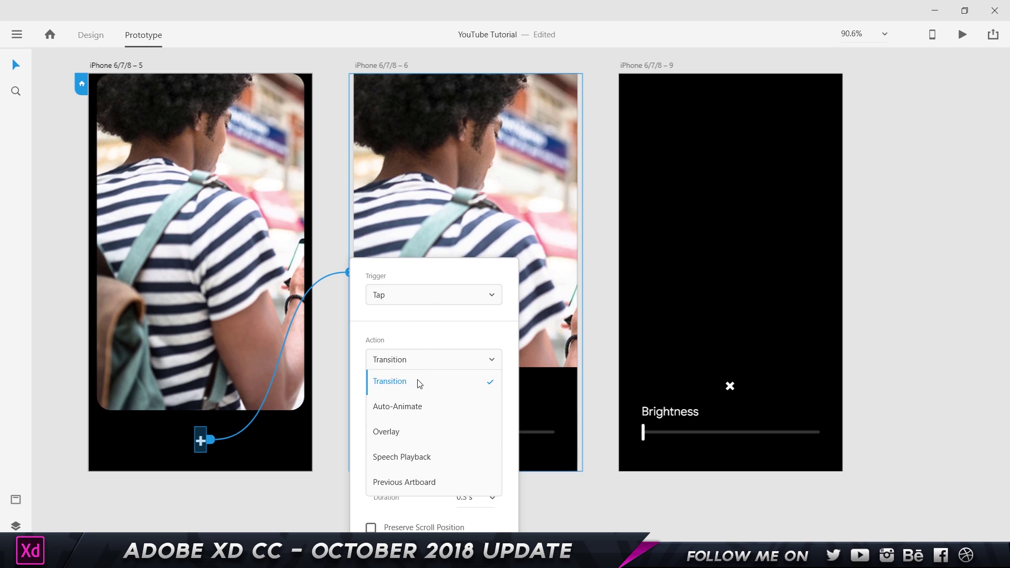
pyautogui.click(431, 413)
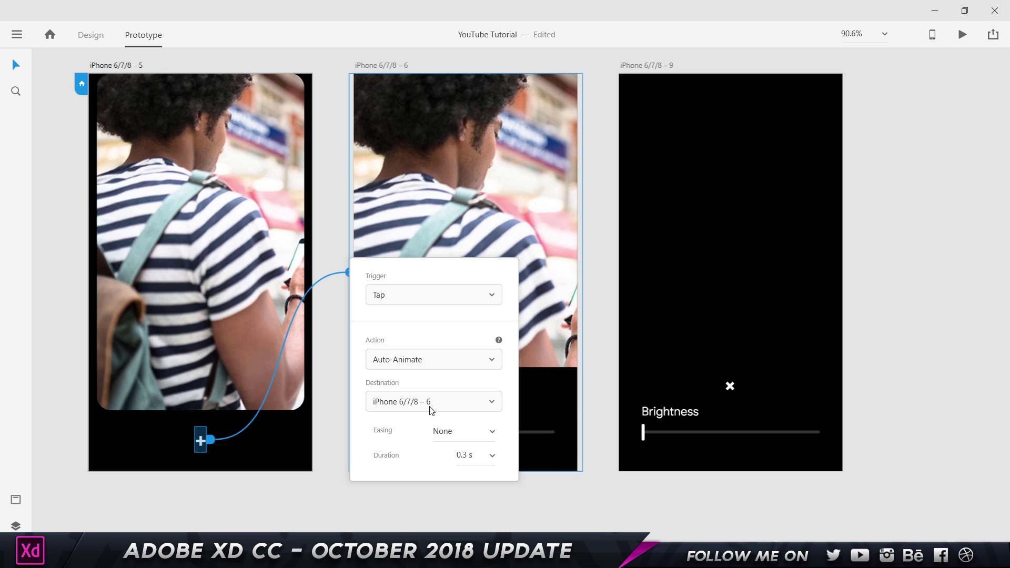
pyautogui.click(491, 434)
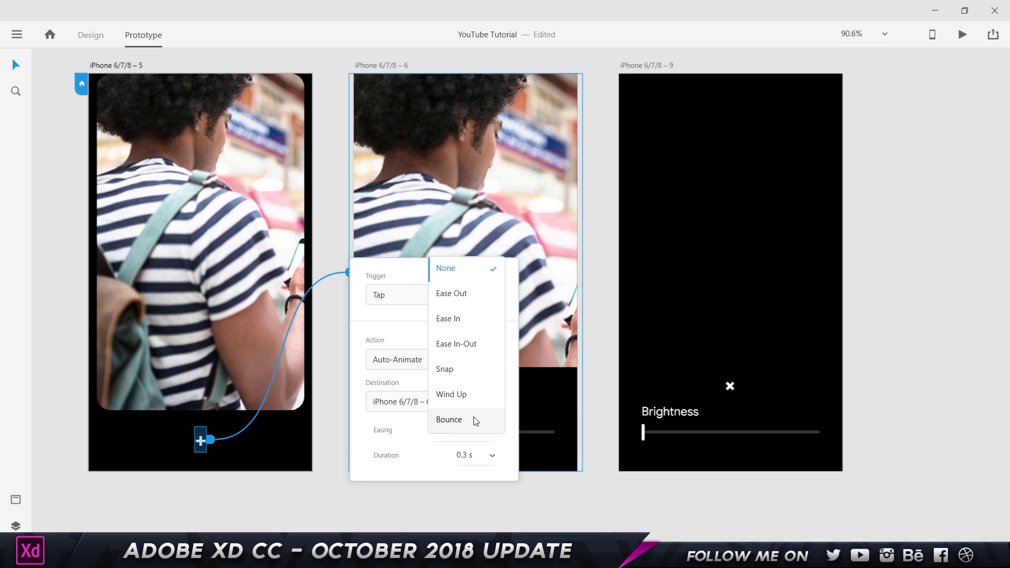
pyautogui.click(476, 380)
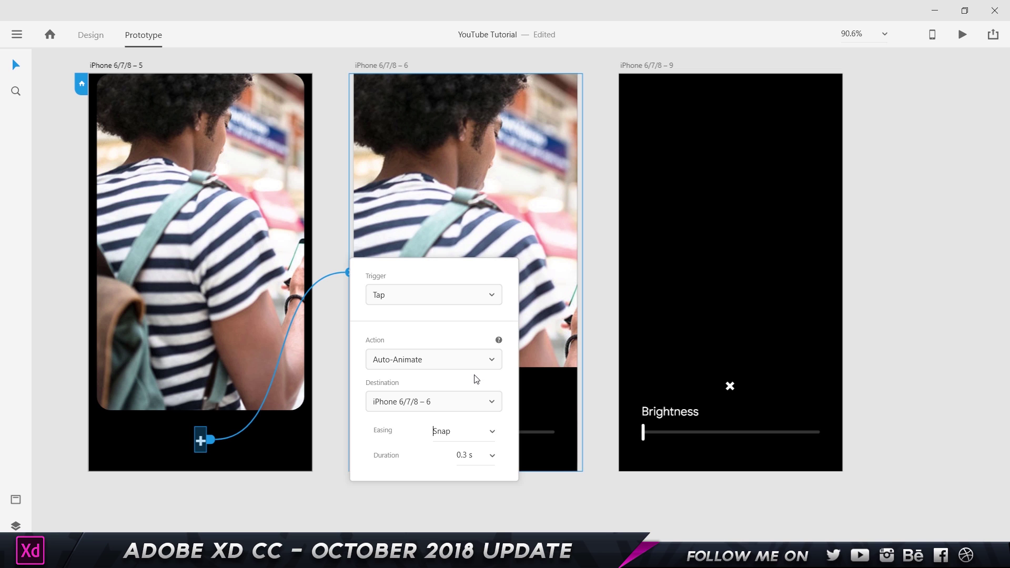
# Preview the plus sign's transition from iPhone 6/7/8 – 5 to the Brightness screen, then close the preview.
pyautogui.click(315, 368)
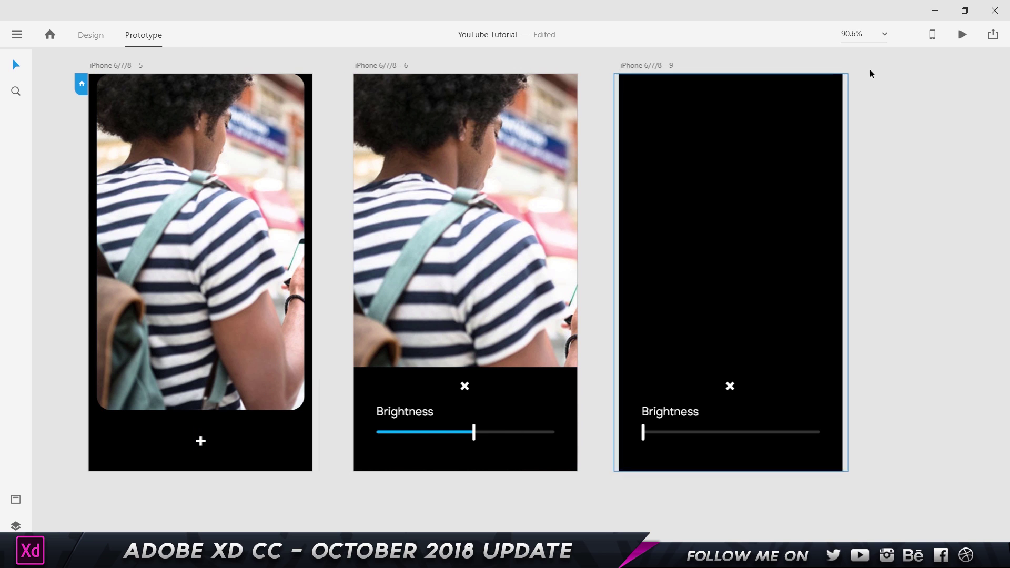
pyautogui.click(963, 35)
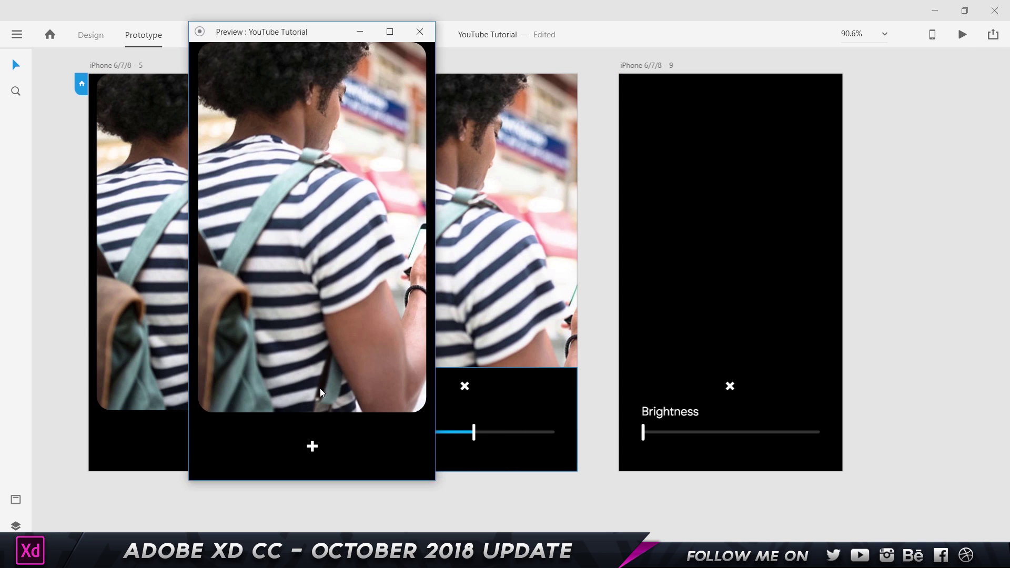
pyautogui.click(313, 448)
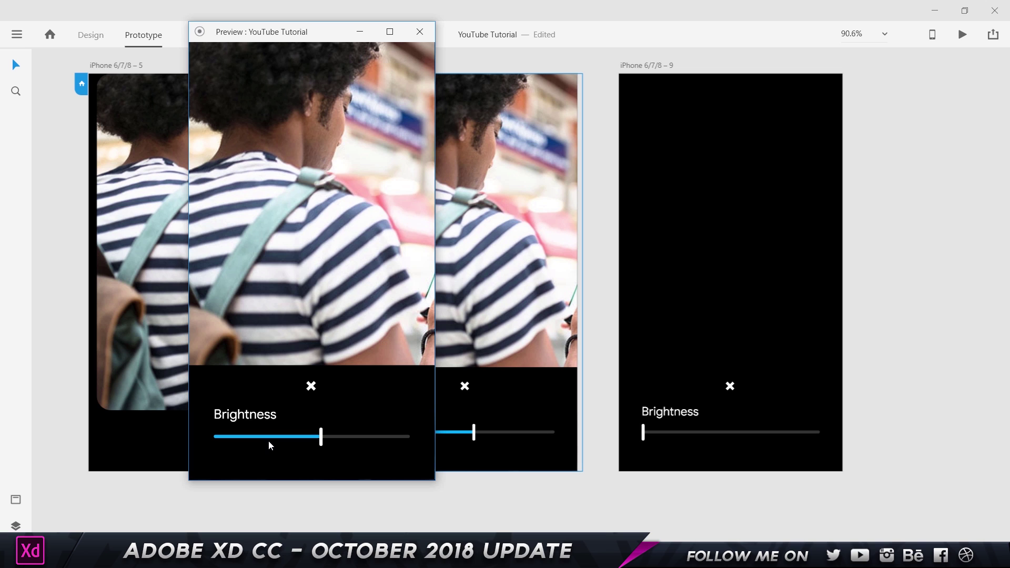
pyautogui.click(446, 488)
# Connect the cross on iPhone 6/7/8 – 6 back to iPhone 6/7/8 – 5 with Tap, Auto-Animate, Snap easing and 0.3 s duration.
pyautogui.click(467, 387)
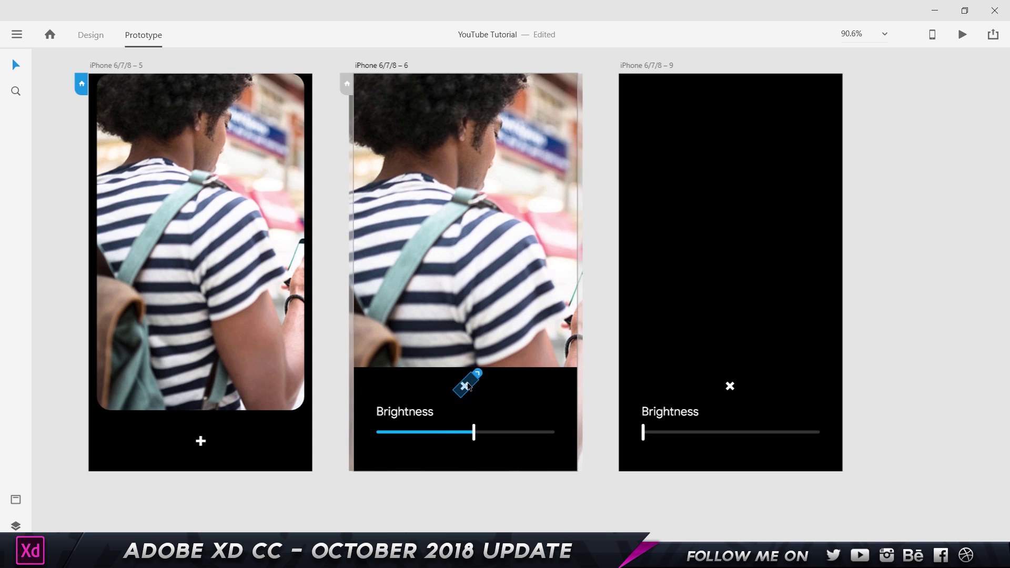
pyautogui.moveTo(478, 374); pyautogui.dragTo(260, 374)
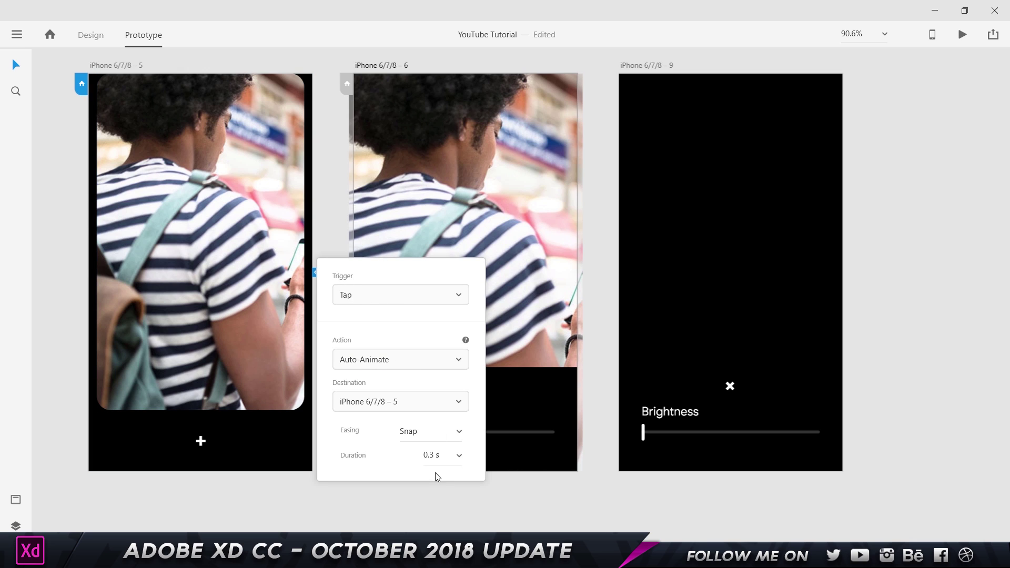
pyautogui.click(417, 504)
# Return to Design mode, group the parts of the brightness slider on iPhone 6/7/8 – 6, and save the document.
pyautogui.click(411, 415)
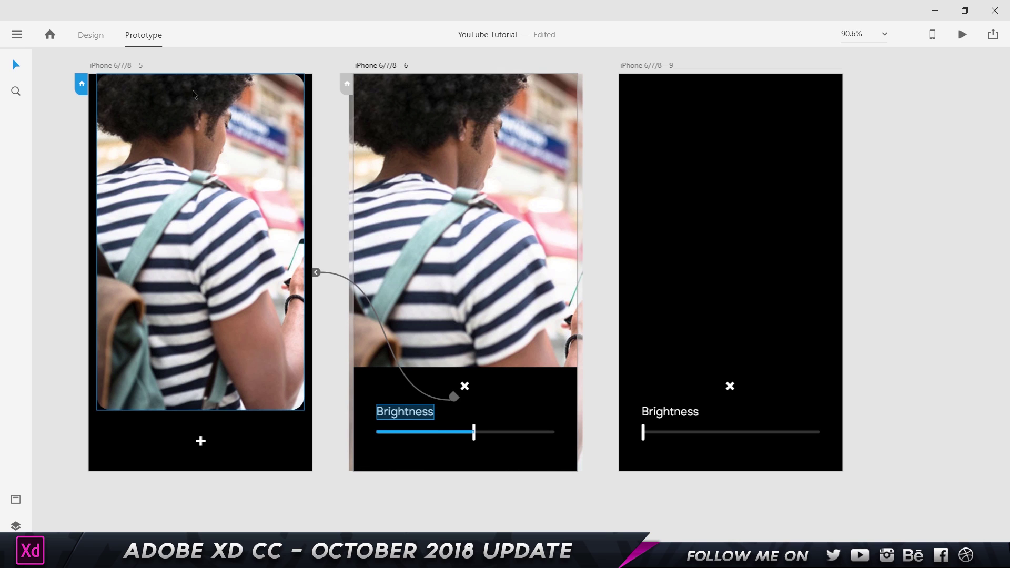
pyautogui.click(103, 43)
pyautogui.click(507, 450)
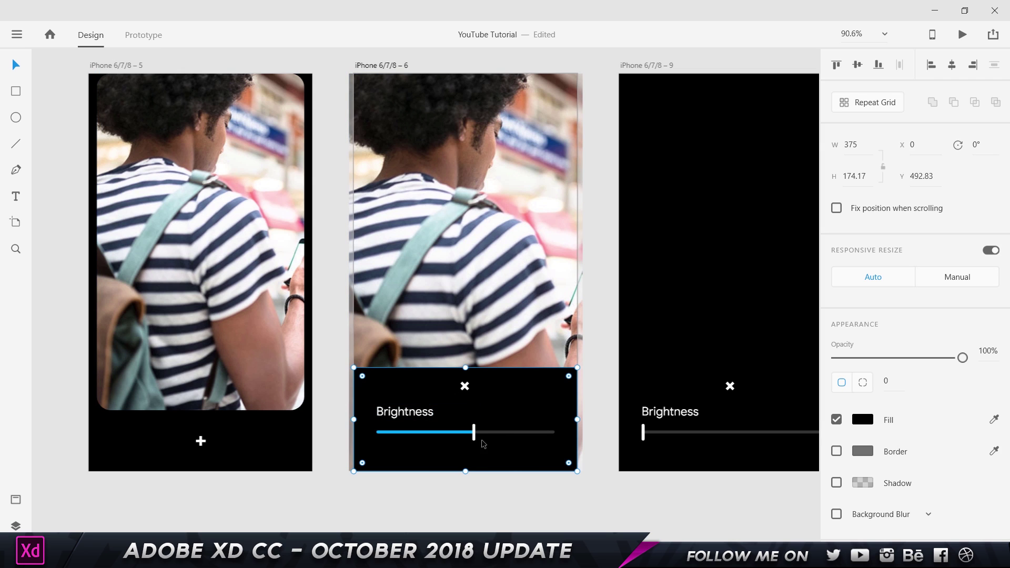
pyautogui.moveTo(524, 491); pyautogui.dragTo(484, 419)
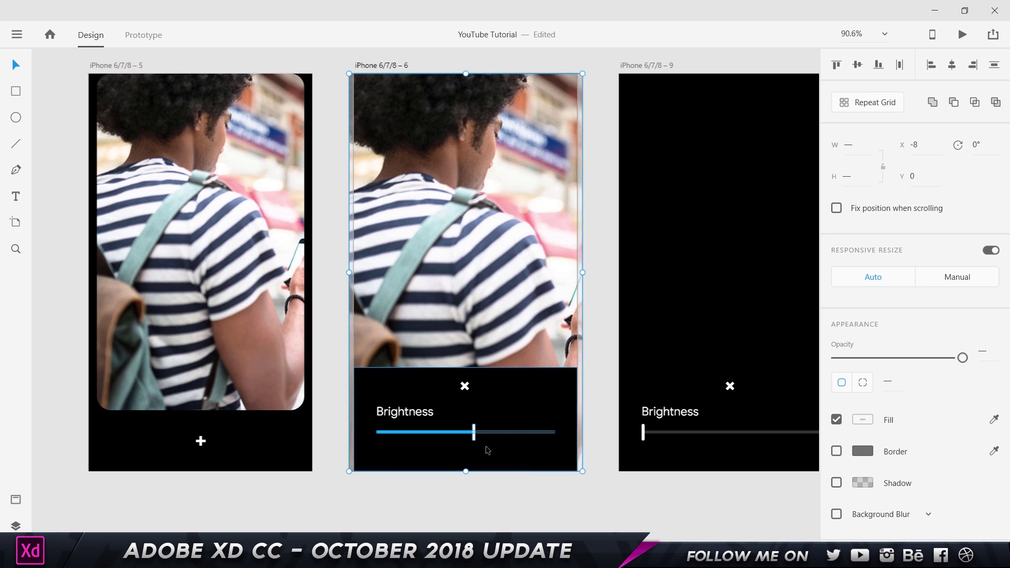
pyautogui.click(494, 435)
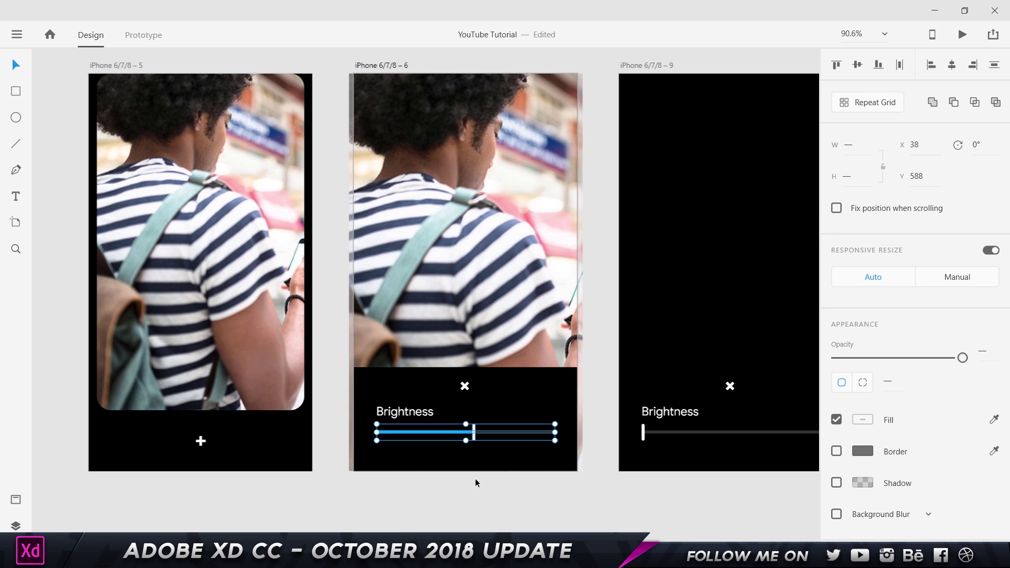
pyautogui.rightClick(475, 440)
pyautogui.click(504, 236)
pyautogui.hotkey('ctrl', 's')
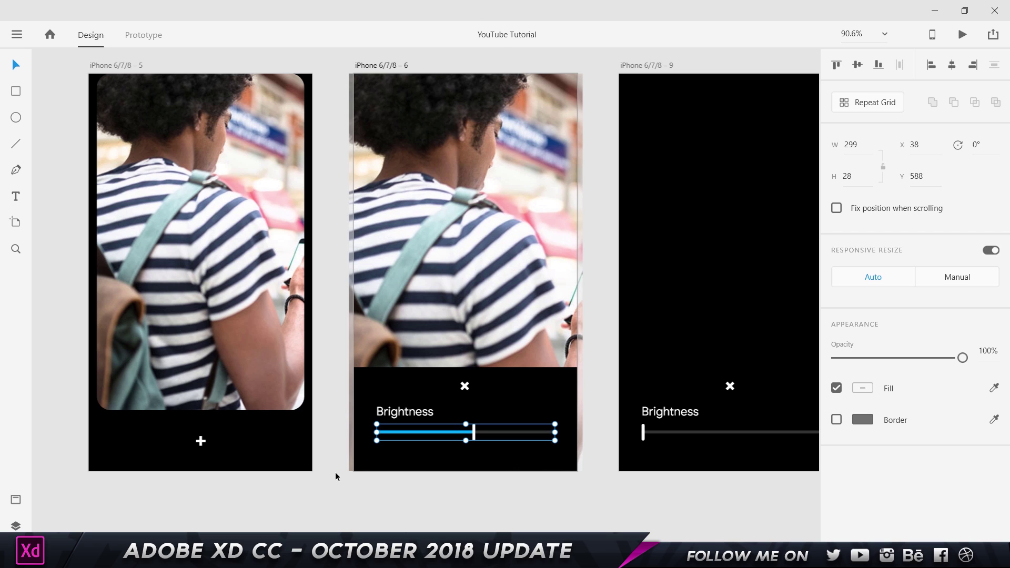
# Paste a copy of the Brightness label and slider group onto iPhone 6/7/8 – 5 at the same position.
pyautogui.click(270, 445)
pyautogui.hotkey('ctrl', 'v')
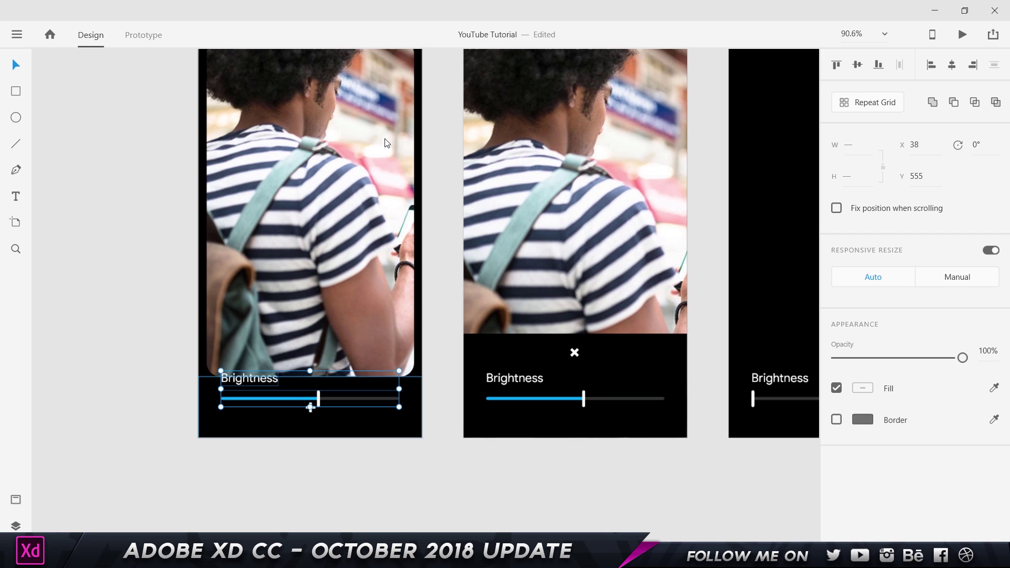
pyautogui.scroll(2, 442, 119)
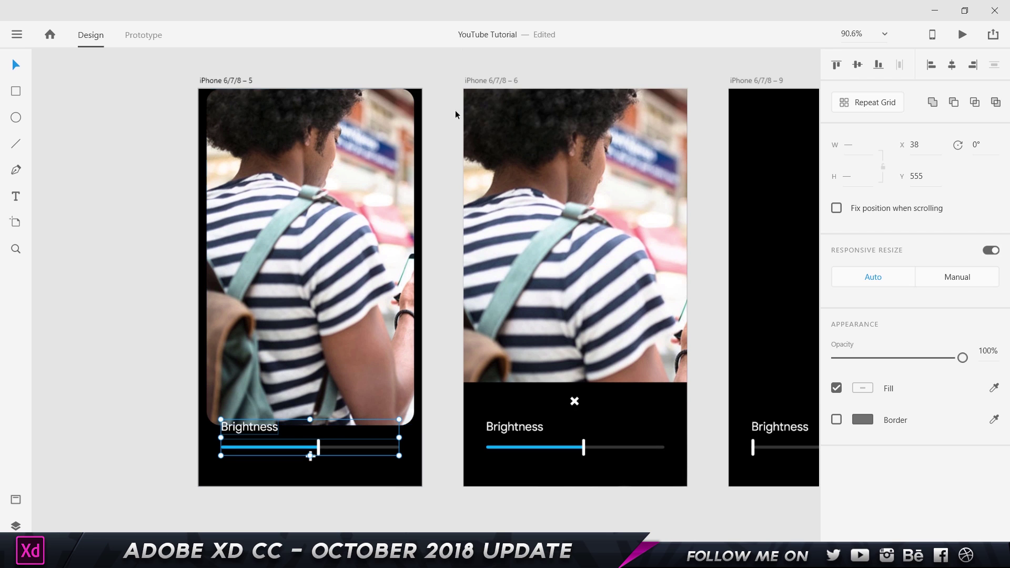
# Compare the layer names on iPhone 6/7/8 – 6 and iPhone 6/7/8 – 5, including the slider group.
pyautogui.click(491, 80)
pyautogui.click(16, 526)
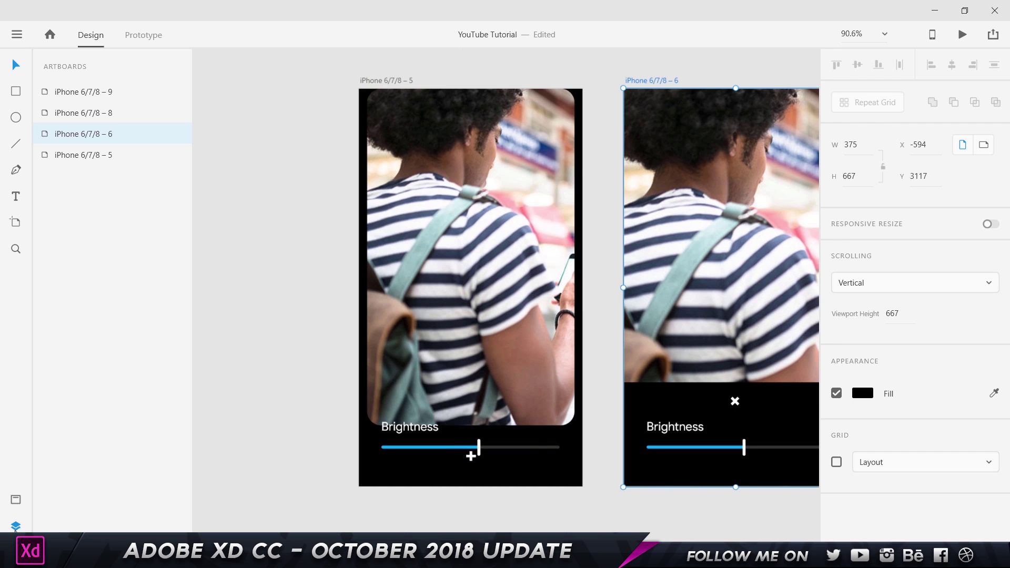
pyautogui.click(125, 133)
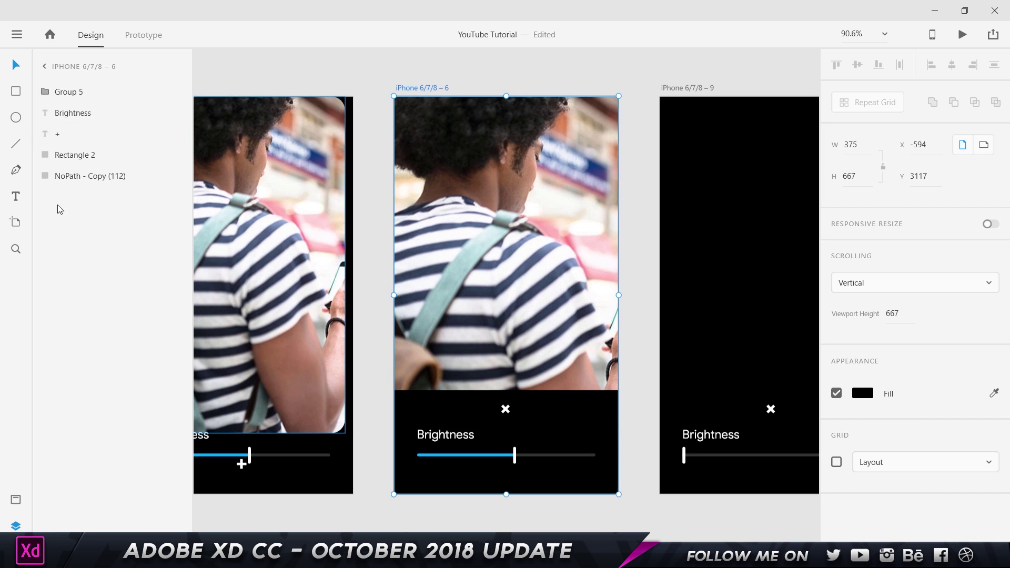
pyautogui.click(97, 91)
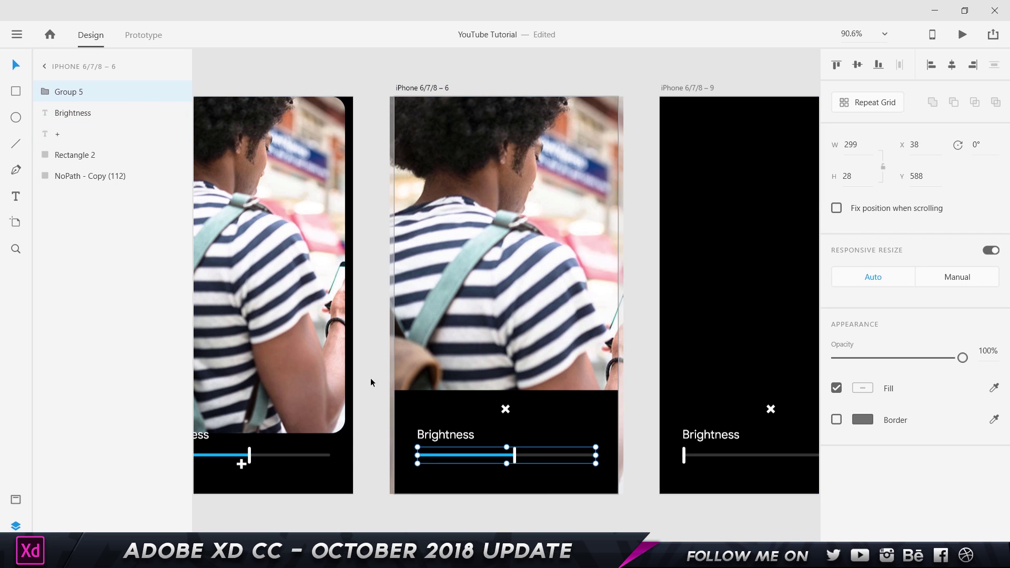
pyautogui.click(369, 385)
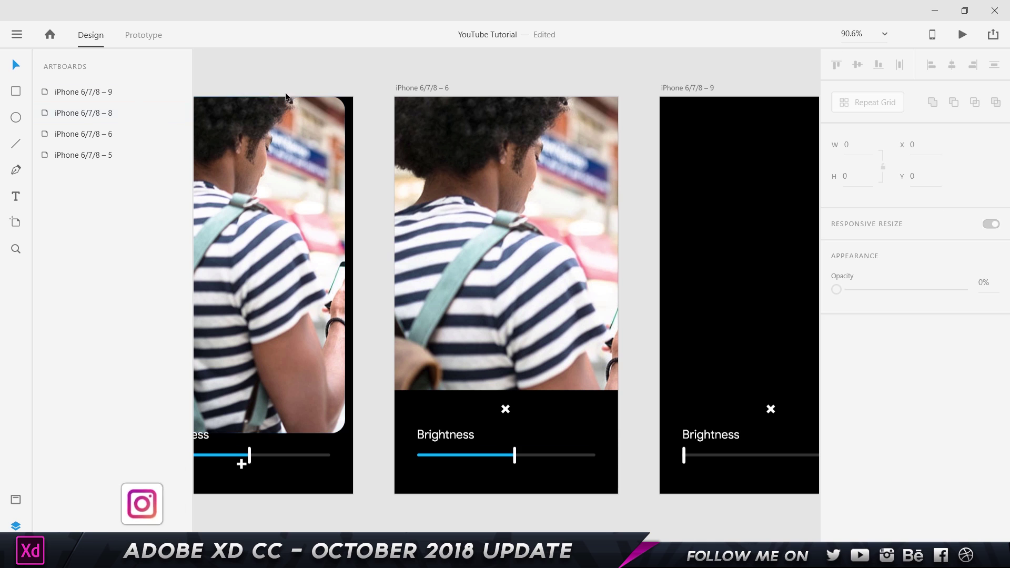
pyautogui.hscroll(-5, 264, 232)
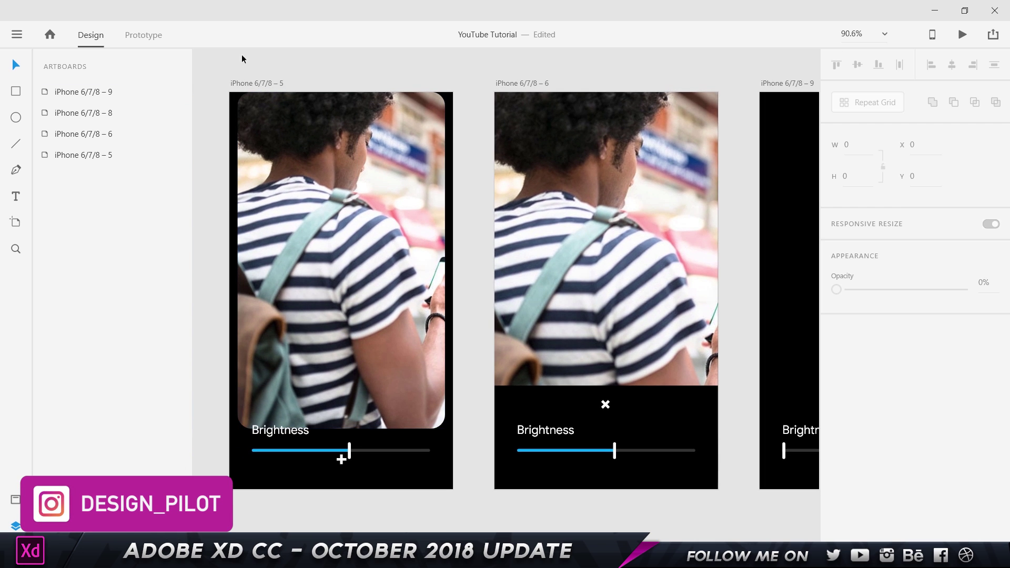
pyautogui.doubleClick(128, 154)
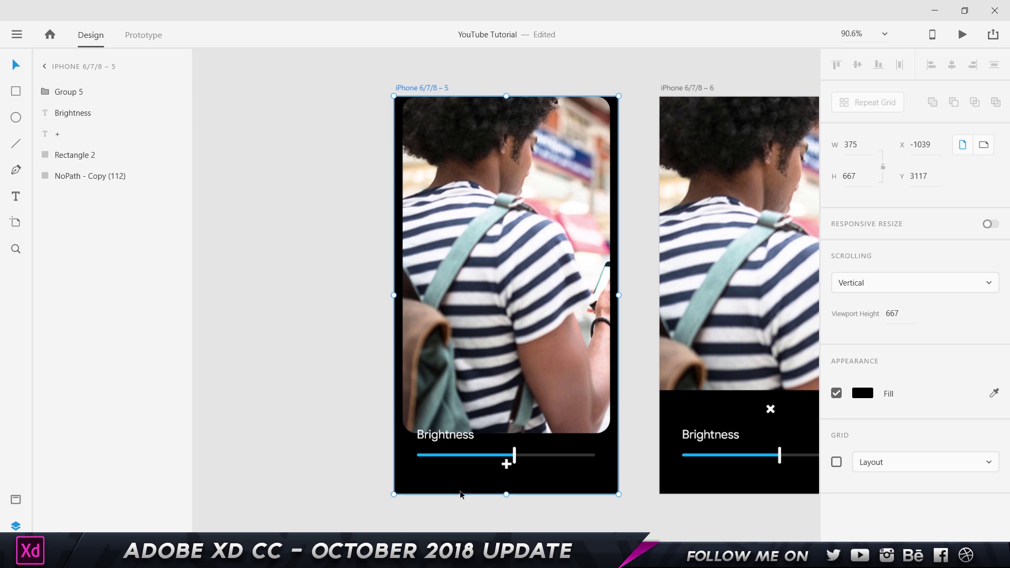
# Move the pasted Brightness label and slider group off the left side of iPhone 6/7/8 – 5, to X -341.
pyautogui.moveTo(409, 482); pyautogui.dragTo(244, 428)
pyautogui.press('Delete')
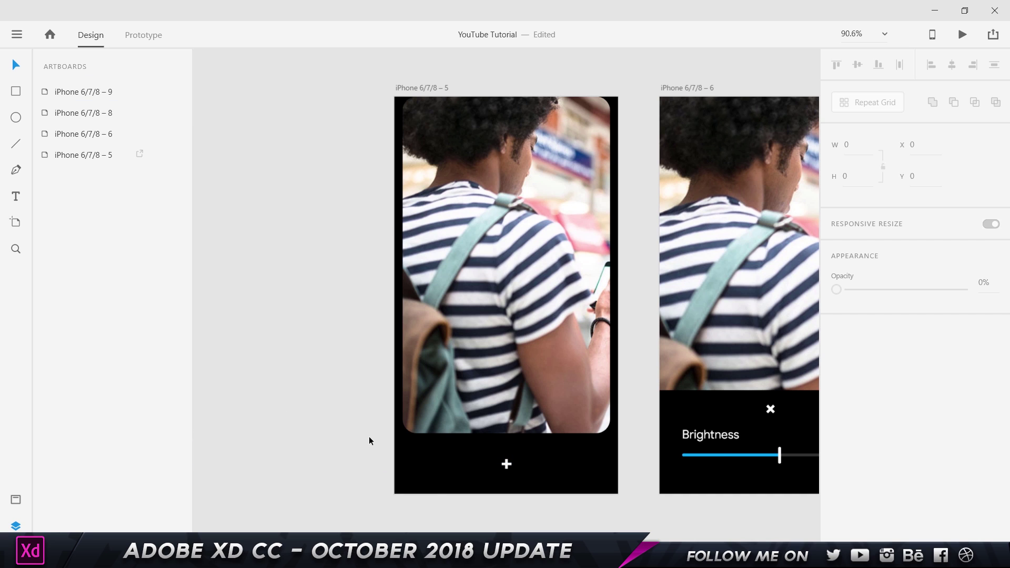
pyautogui.hscroll(-2, 370, 441)
pyautogui.moveTo(268, 317); pyautogui.dragTo(374, 510)
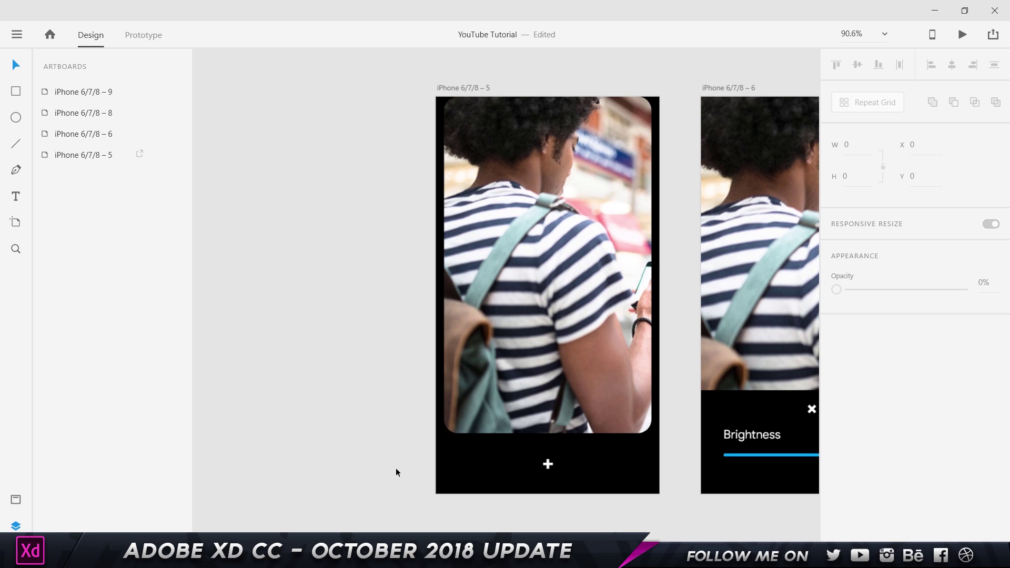
# Set the opacity of the off-artboard slider group and Brightness label on iPhone 6/7/8 – 5 to 0%.
pyautogui.doubleClick(126, 155)
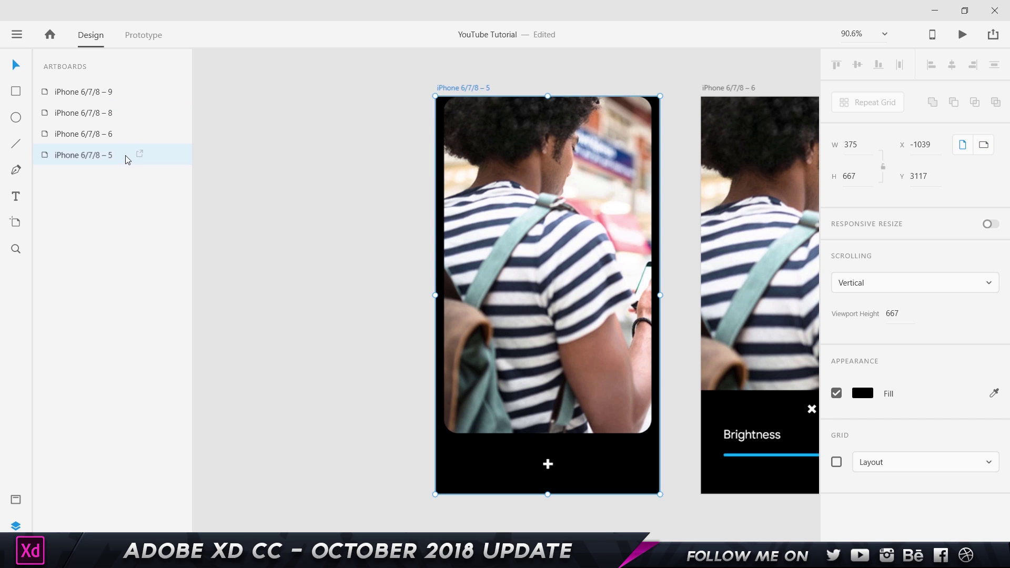
pyautogui.click(100, 87)
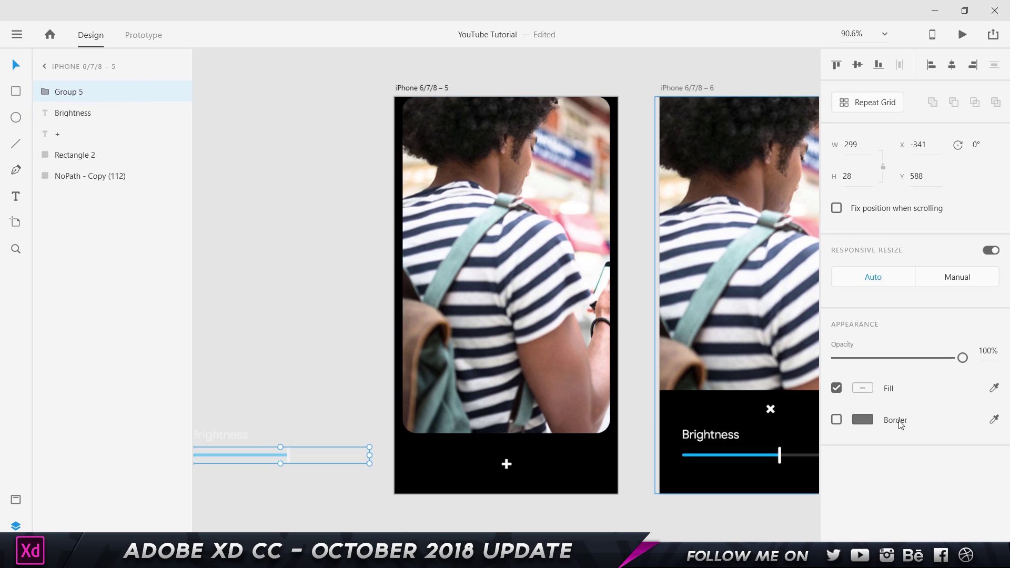
pyautogui.moveTo(959, 367); pyautogui.dragTo(790, 364)
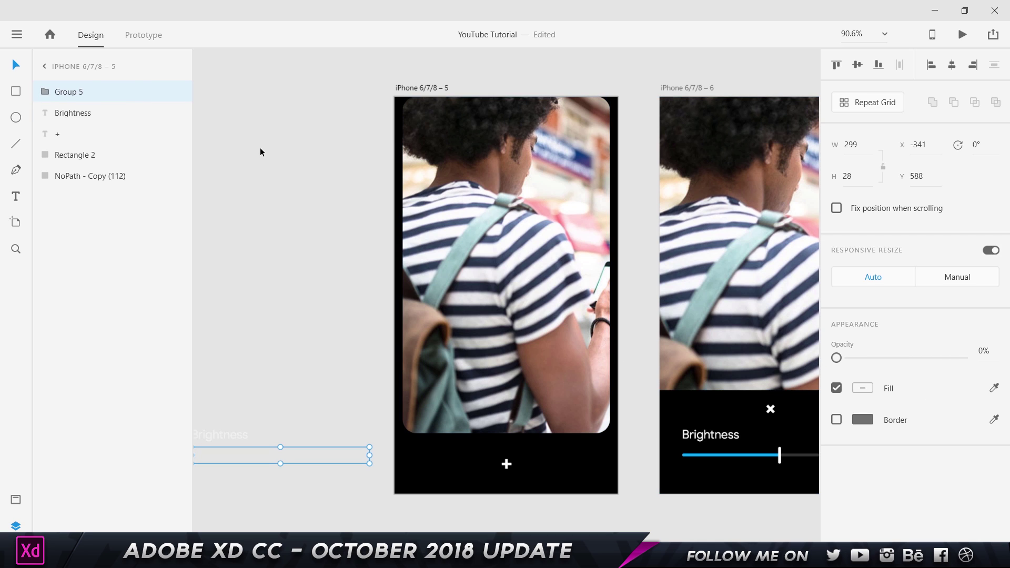
pyautogui.click(114, 118)
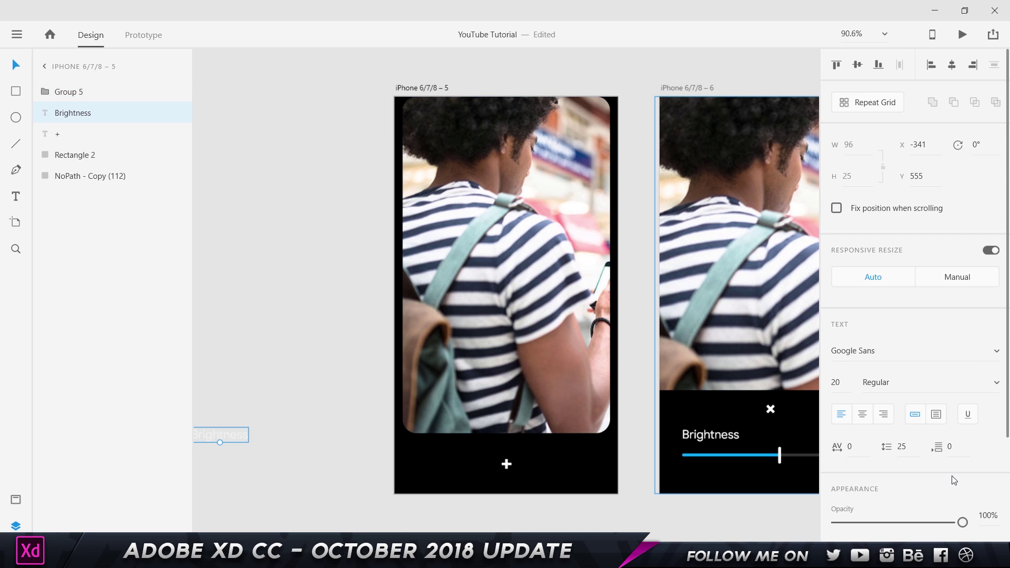
pyautogui.moveTo(963, 523); pyautogui.dragTo(742, 528)
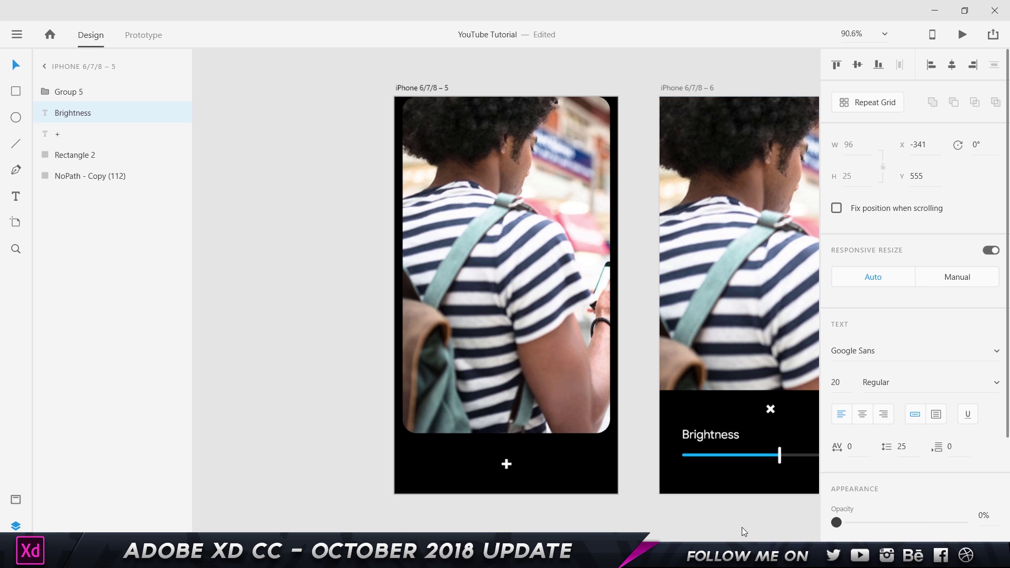
pyautogui.click(724, 521)
# Preview the prototype from iPhone 6/7/8 – 5, switching between the plus and cross screens several times, then close the preview.
pyautogui.hscroll(5, 561, 519)
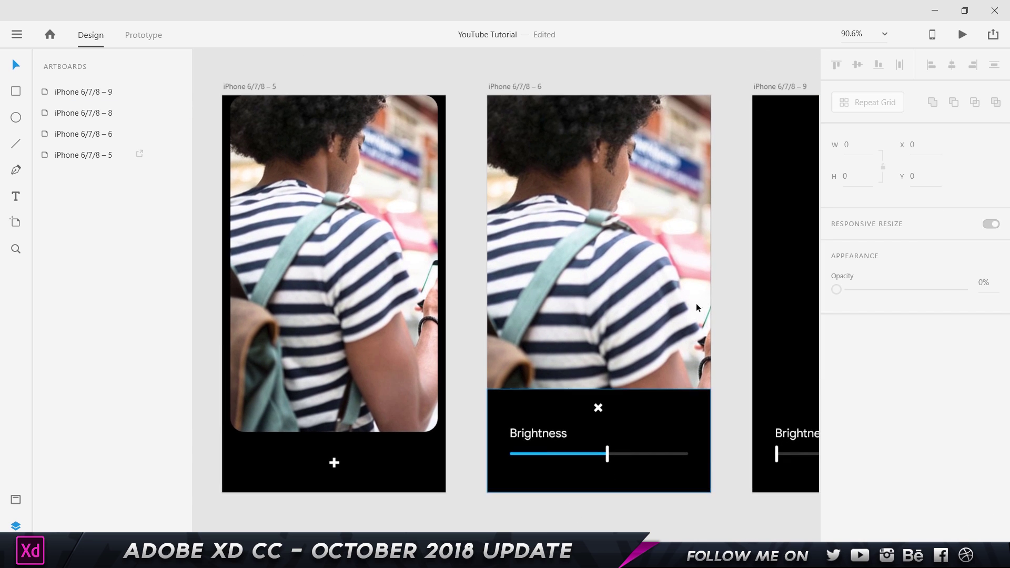
pyautogui.click(247, 86)
pyautogui.click(160, 38)
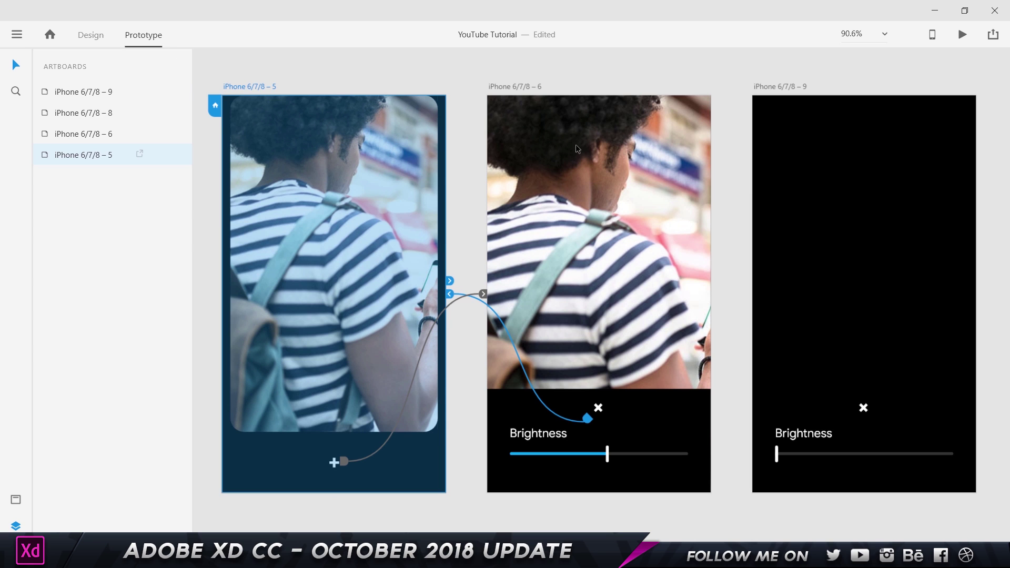
pyautogui.click(965, 37)
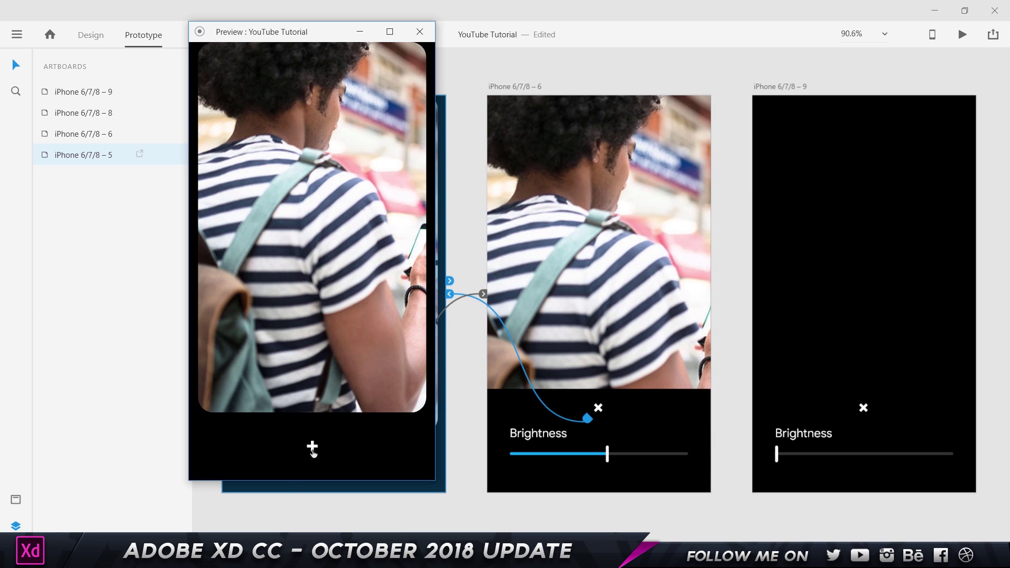
pyautogui.click(312, 448)
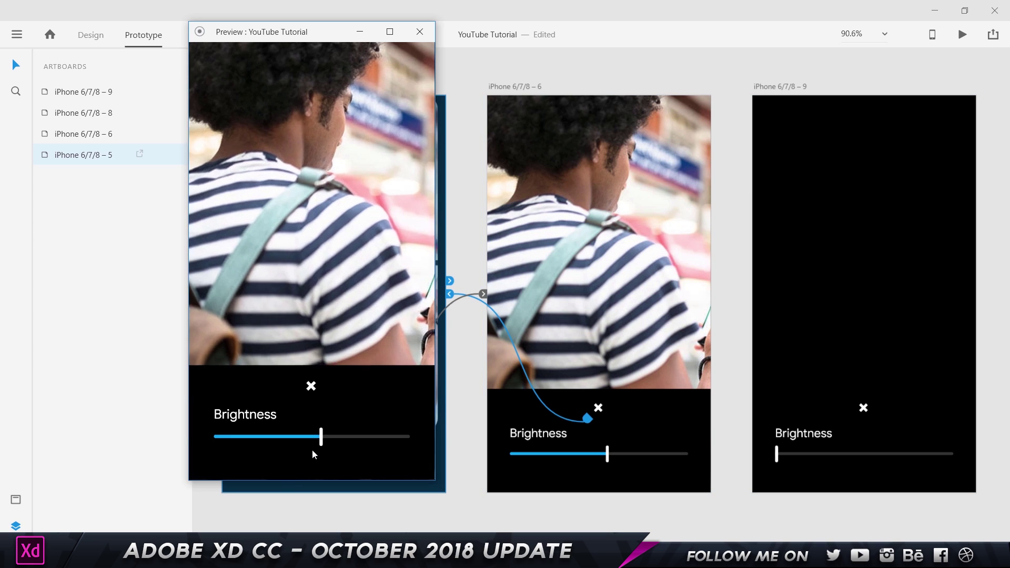
pyautogui.click(311, 387)
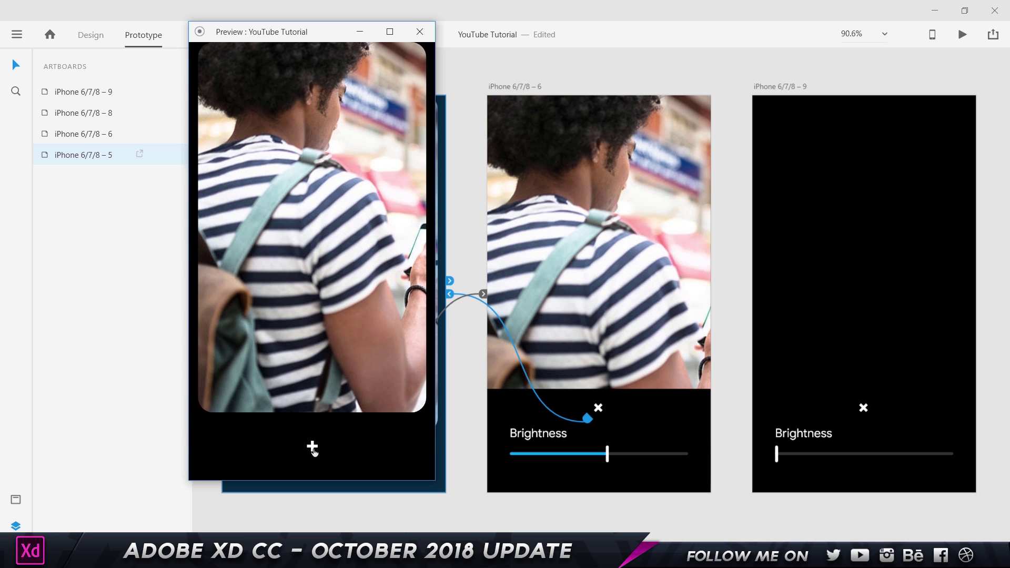
pyautogui.click(312, 448)
pyautogui.click(312, 387)
pyautogui.click(316, 445)
pyautogui.click(337, 525)
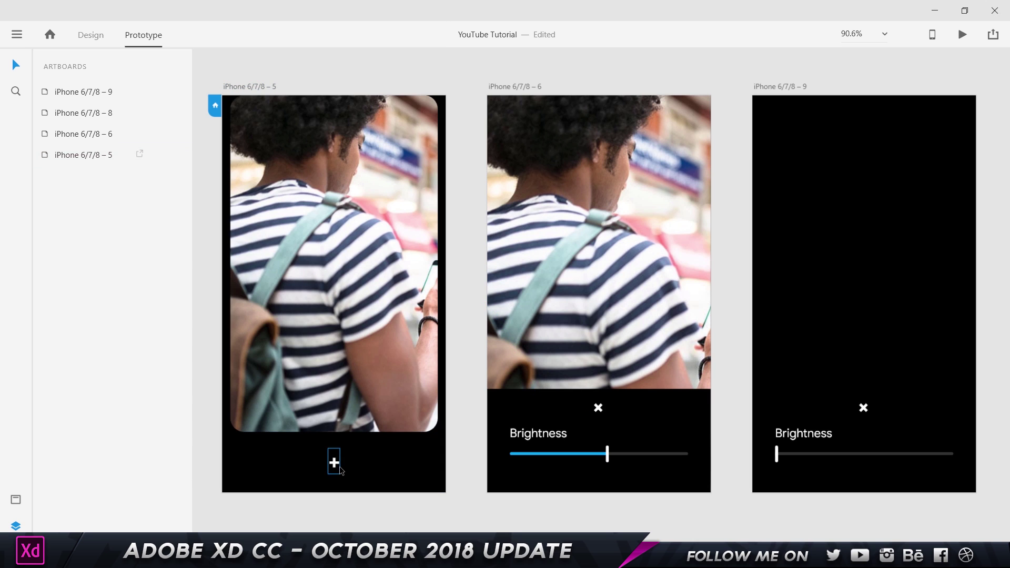
# Set the duration of the plus sign's Auto-Animate interaction to 1 s.
pyautogui.click(340, 466)
pyautogui.click(484, 296)
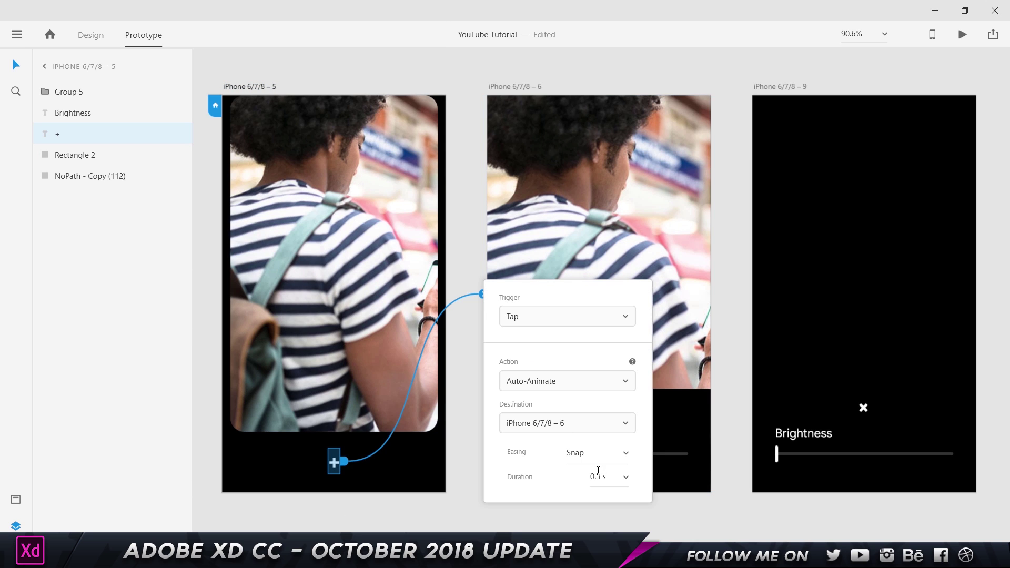
pyautogui.click(620, 481)
pyautogui.click(622, 481)
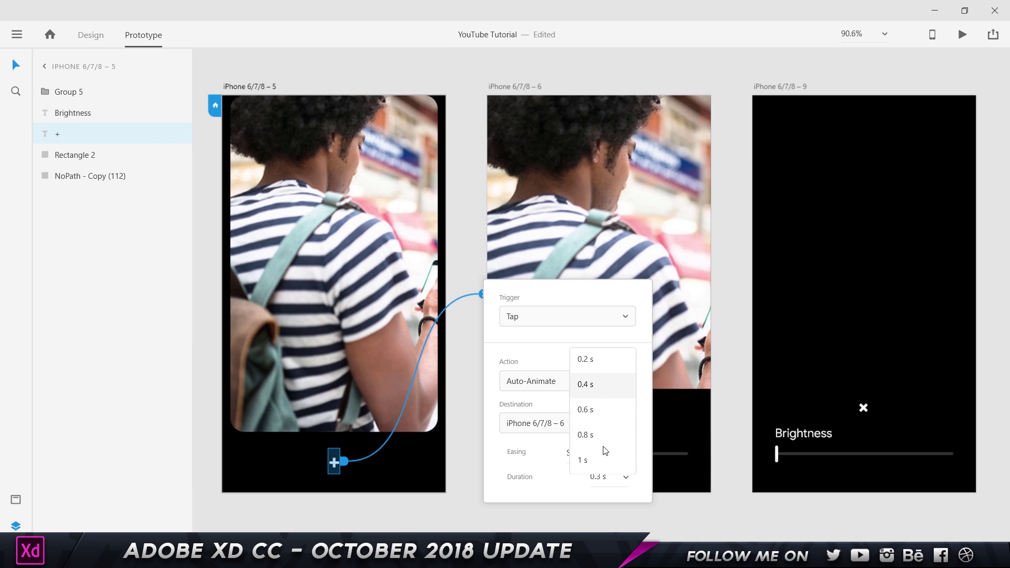
pyautogui.click(607, 462)
pyautogui.click(542, 516)
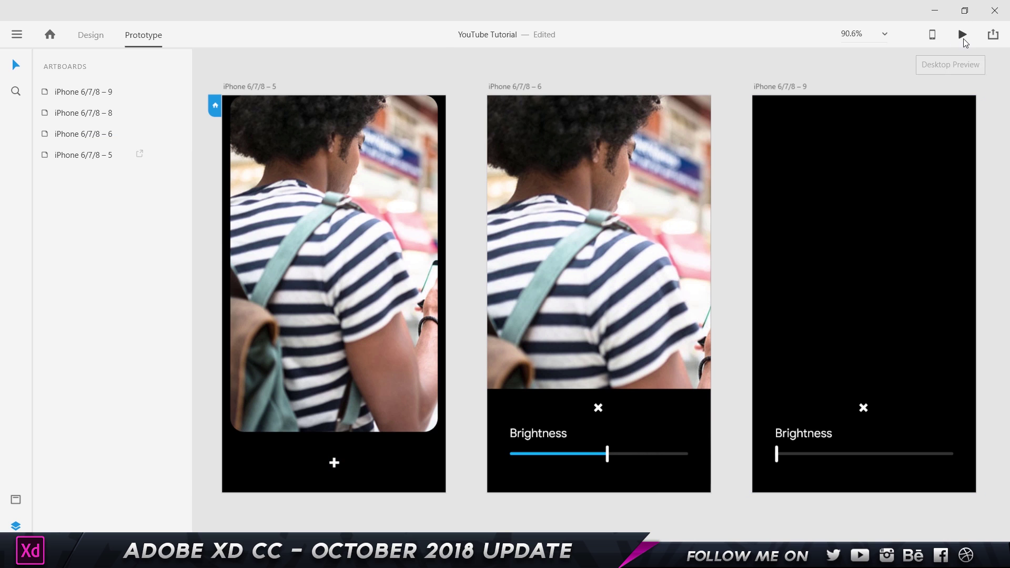
# Preview the prototype with its new timing, switching repeatedly between the plus and cross screens, and close the preview.
pyautogui.click(963, 34)
pyautogui.click(312, 447)
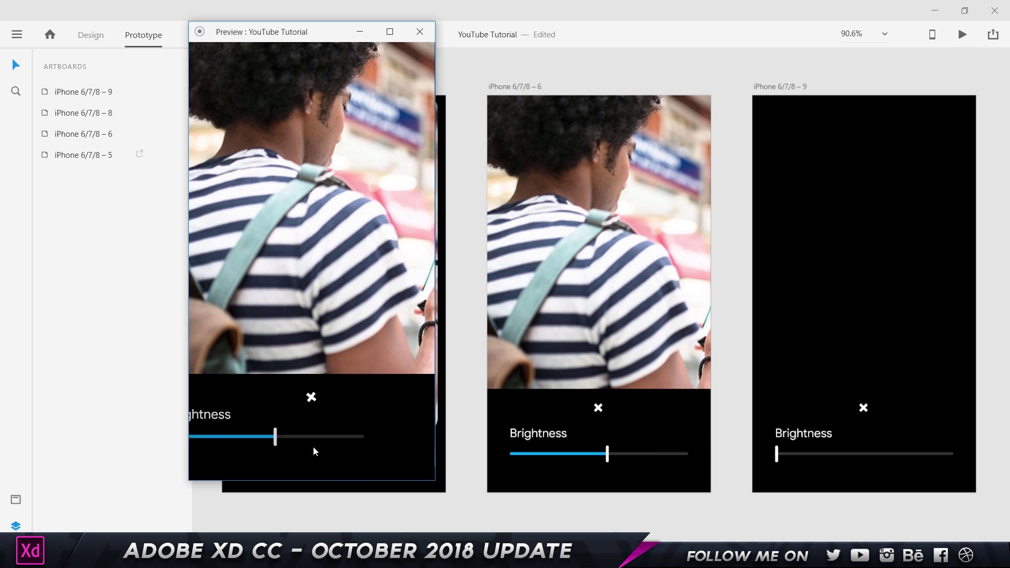
pyautogui.click(312, 389)
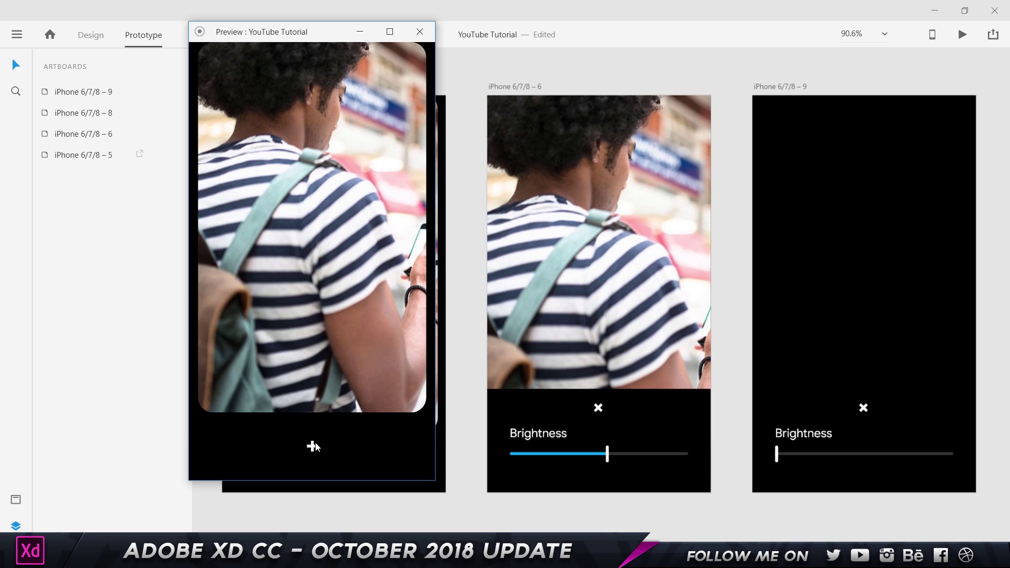
pyautogui.click(314, 447)
pyautogui.click(312, 388)
pyautogui.click(314, 447)
pyautogui.click(312, 388)
pyautogui.click(314, 447)
pyautogui.click(491, 517)
# Set the opacity of the black rectangle behind the Brightness controls on iPhone 6/7/8 – 6 to 70%, after trying 80%.
pyautogui.click(669, 413)
pyautogui.click(91, 35)
pyautogui.click(994, 349)
pyautogui.write('80')
pyautogui.press('Return')
pyautogui.click(995, 348)
pyautogui.write('70')
pyautogui.press('Return')
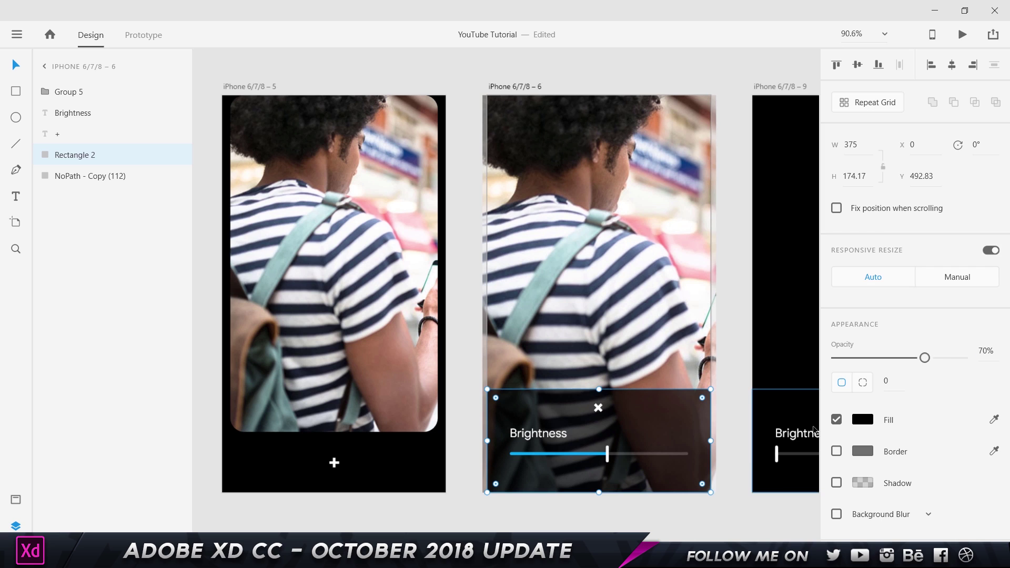
pyautogui.click(718, 509)
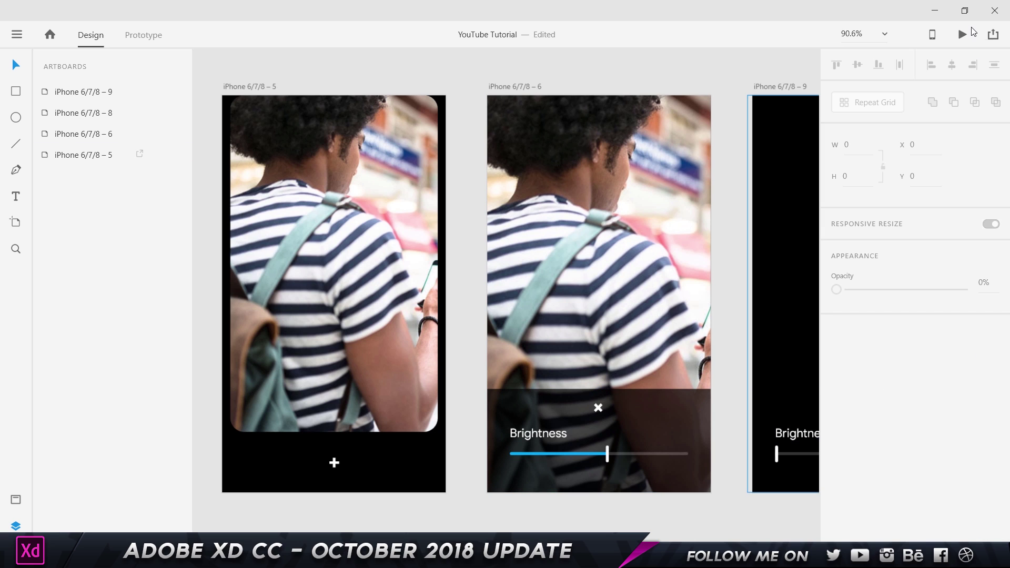
# Preview the transition with the semi-transparent Brightness panel, opening and closing the panel twice.
pyautogui.click(964, 33)
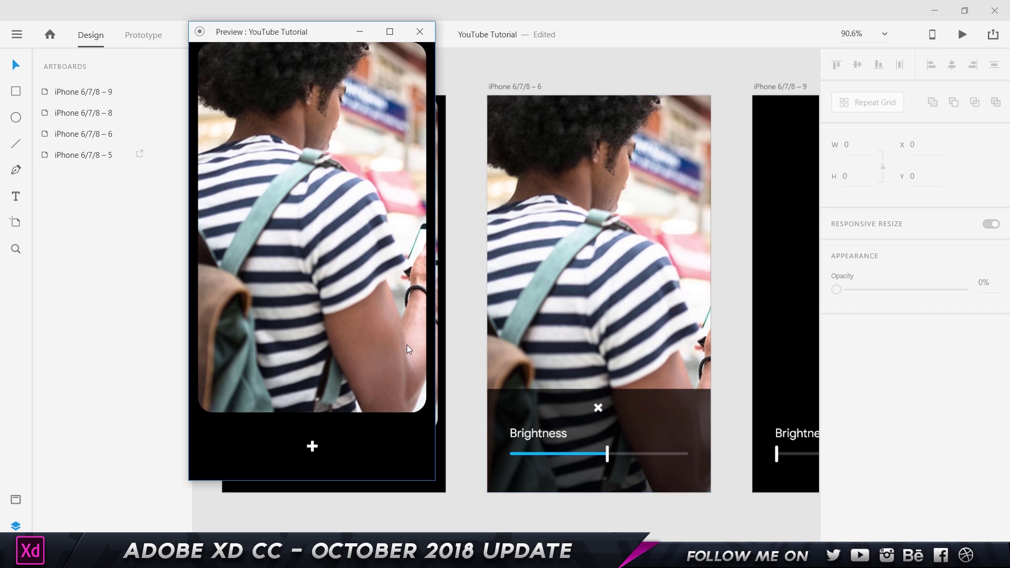
pyautogui.click(313, 447)
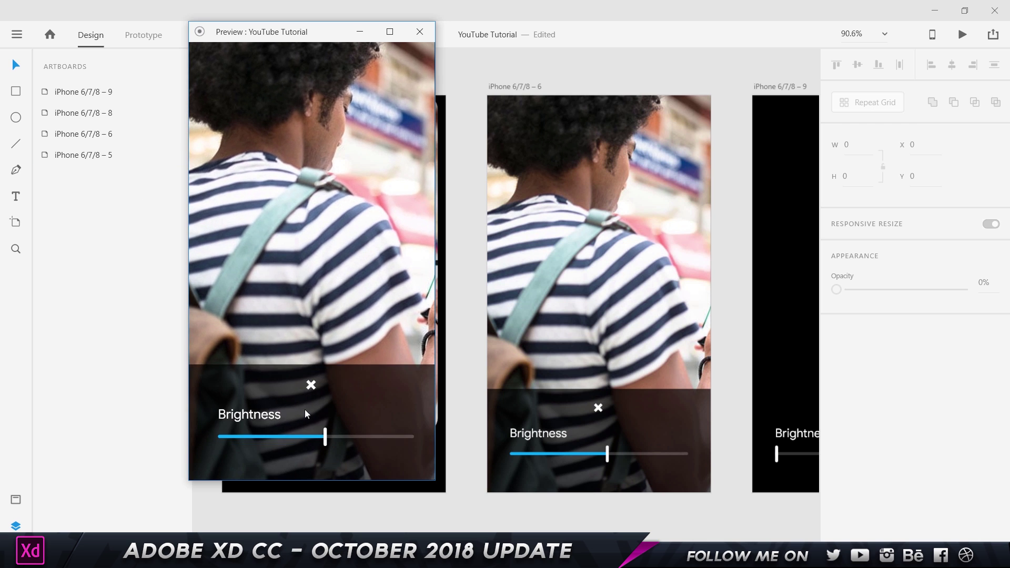
pyautogui.click(311, 386)
pyautogui.click(314, 447)
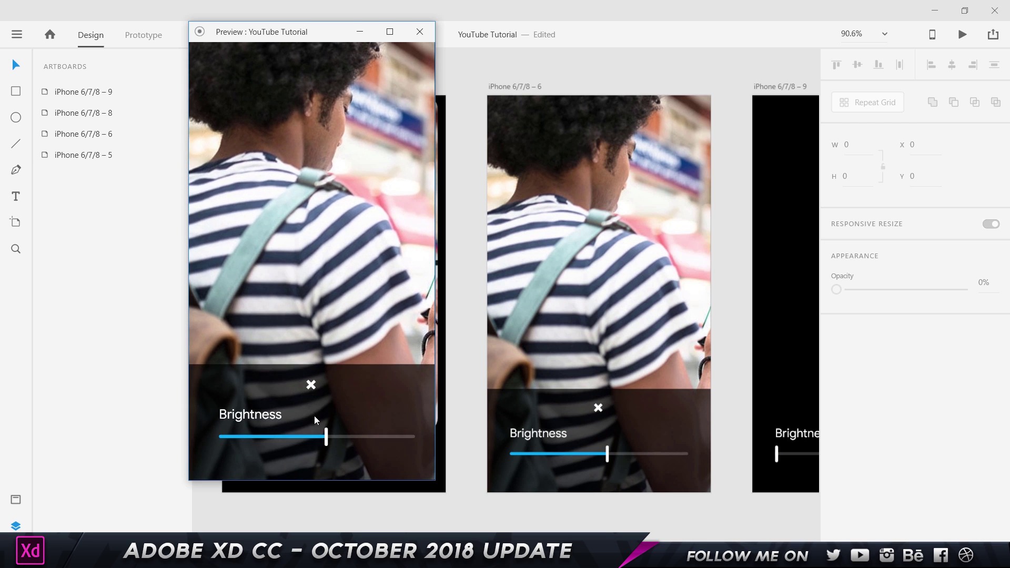
pyautogui.click(311, 387)
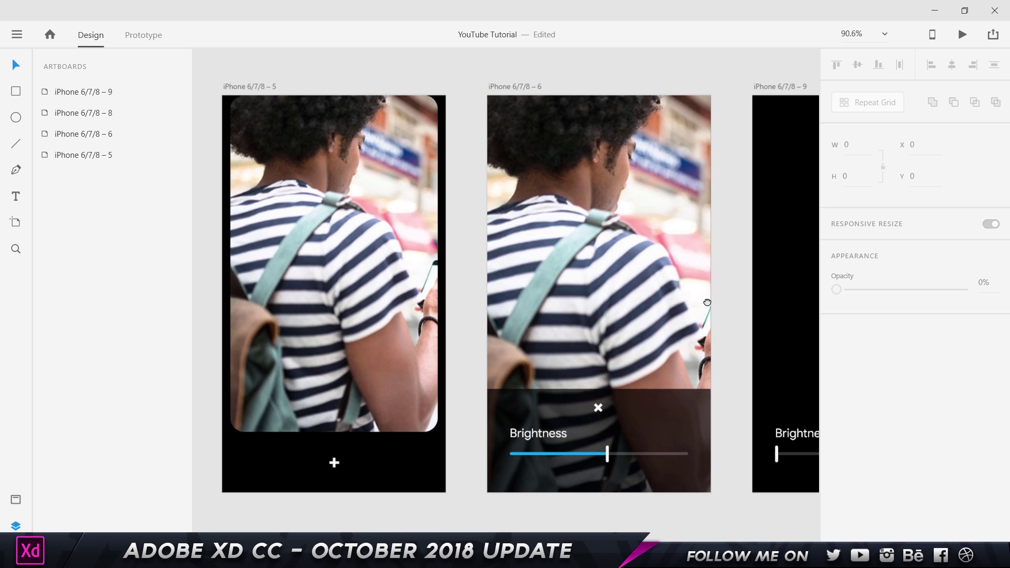
# Delete the black iPhone 6/7/8 – 9 artboard and duplicate the iPhone 6/7/8 – 6 artboard in its place.
pyautogui.hscroll(5, 320, 295)
pyautogui.hscroll(-2, 580, 284)
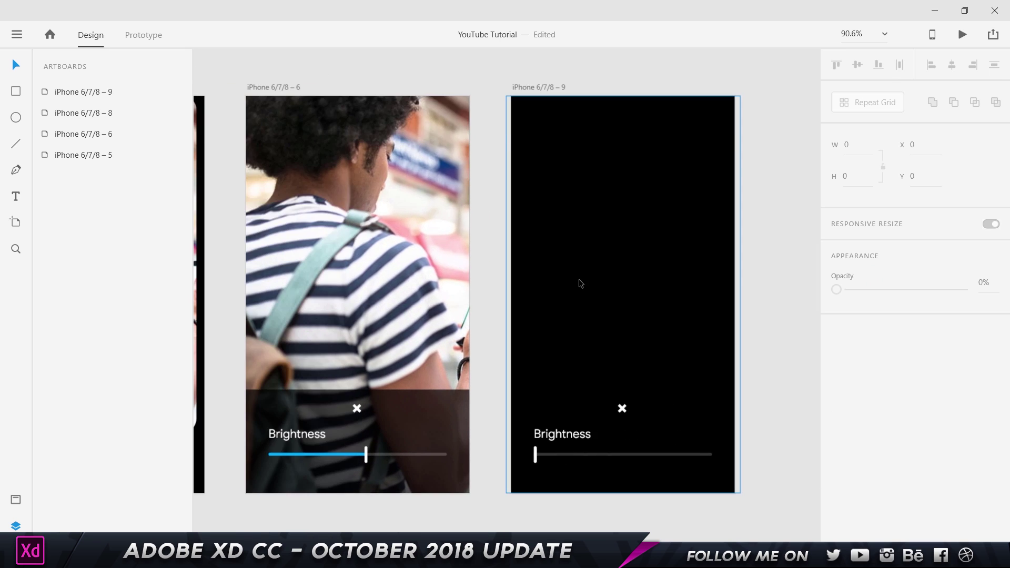
pyautogui.click(555, 160)
pyautogui.press('Delete')
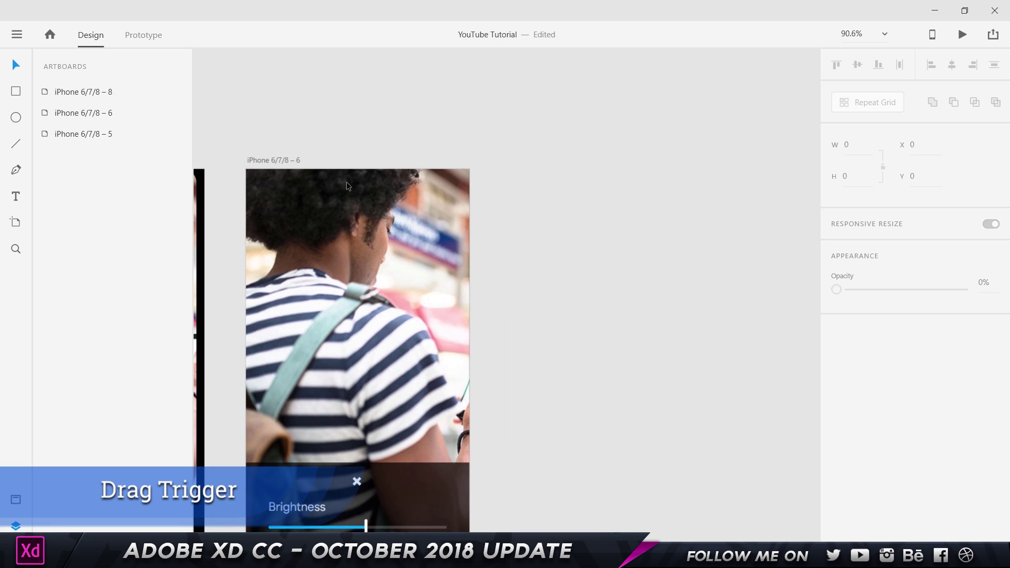
pyautogui.click(285, 160)
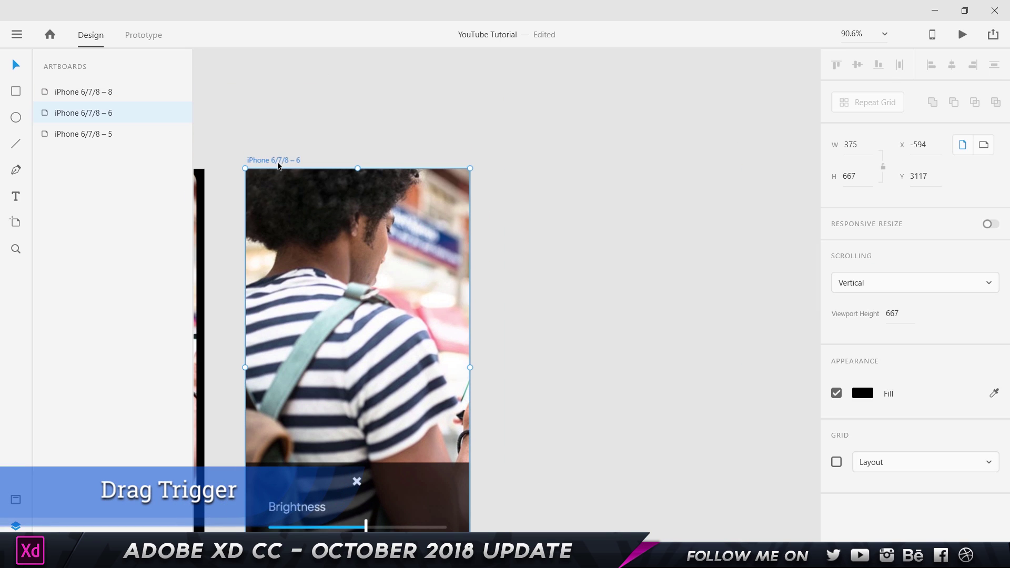
pyautogui.hotkey('ctrl', 'd')
pyautogui.hscroll(2, 598, 200)
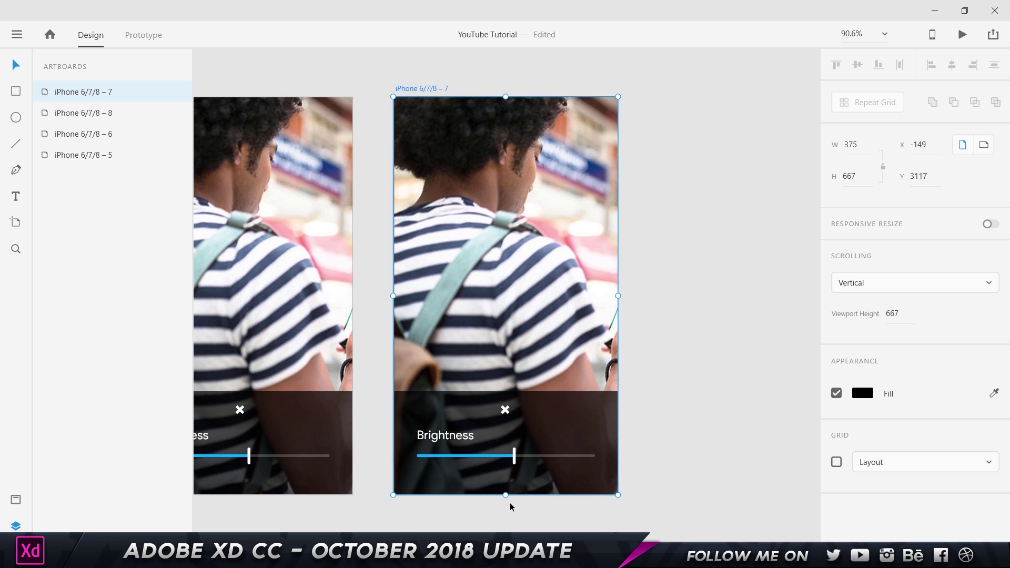
pyautogui.hscroll(-3, 384, 517)
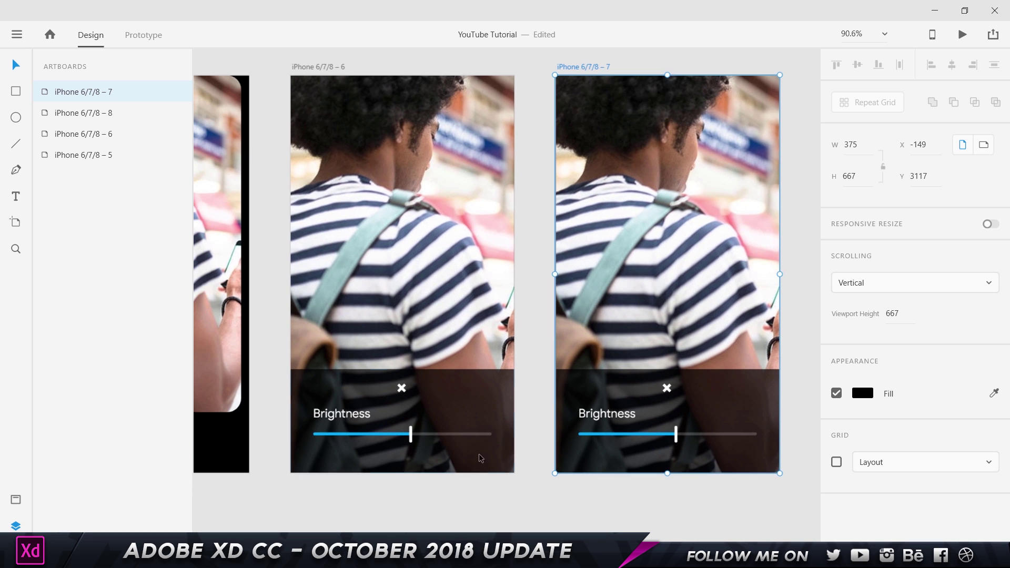
pyautogui.click(416, 438)
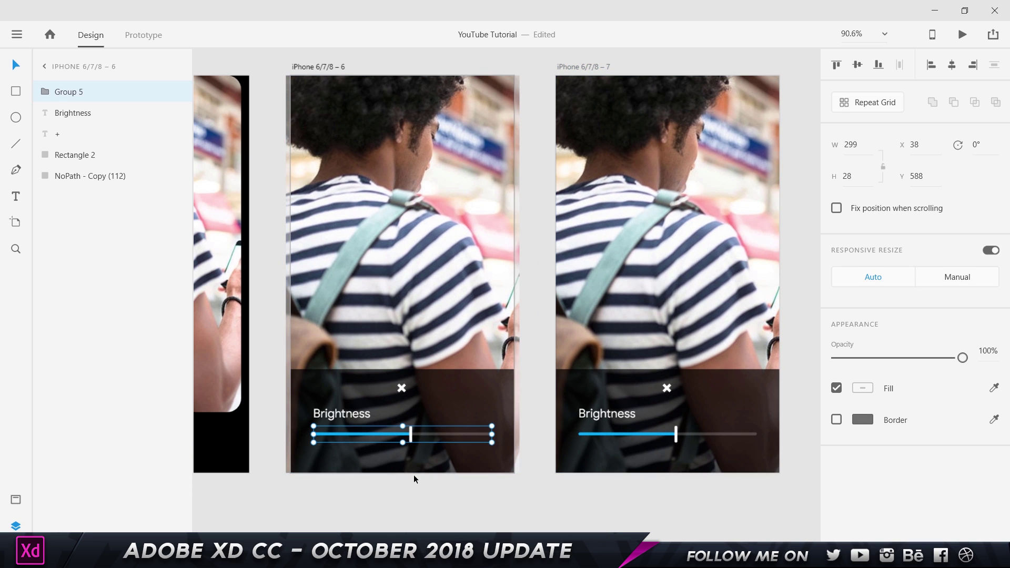
pyautogui.doubleClick(412, 434)
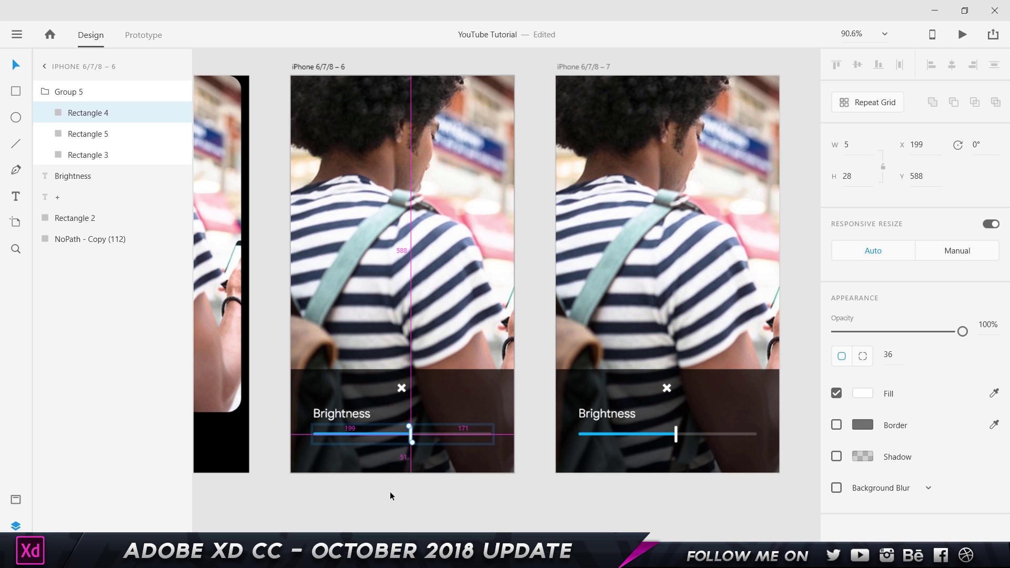
pyautogui.scroll(2, 390, 492)
pyautogui.scroll(2, 390, 491)
pyautogui.moveTo(425, 388); pyautogui.dragTo(262, 392)
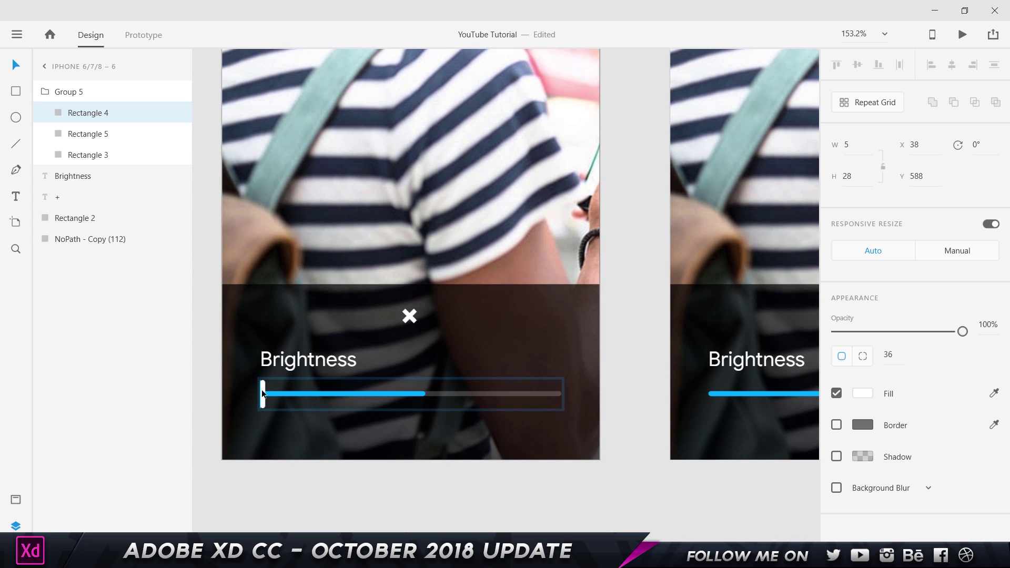
pyautogui.click(390, 394)
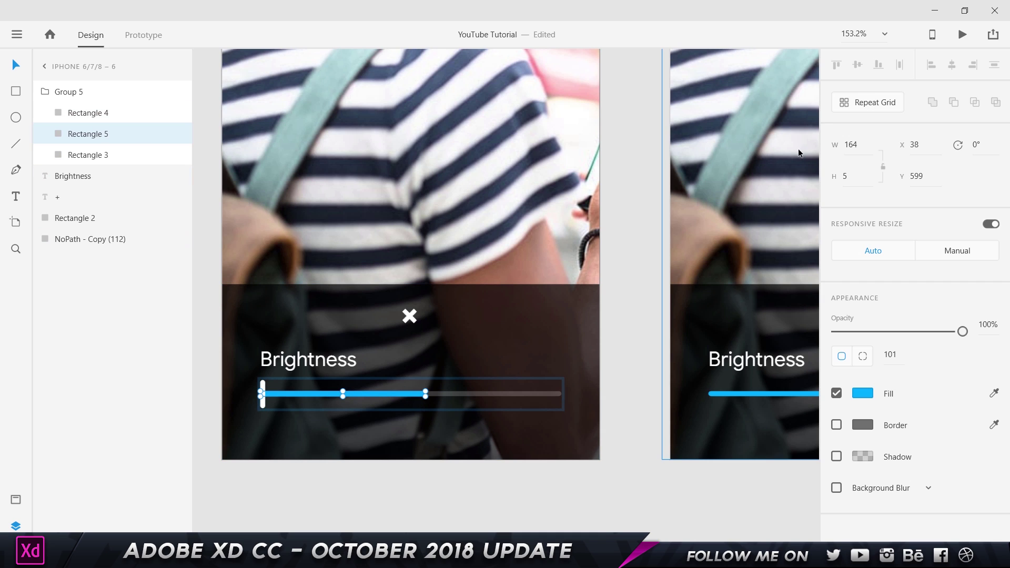
pyautogui.click(854, 145)
pyautogui.write('0.5')
pyautogui.press('Return')
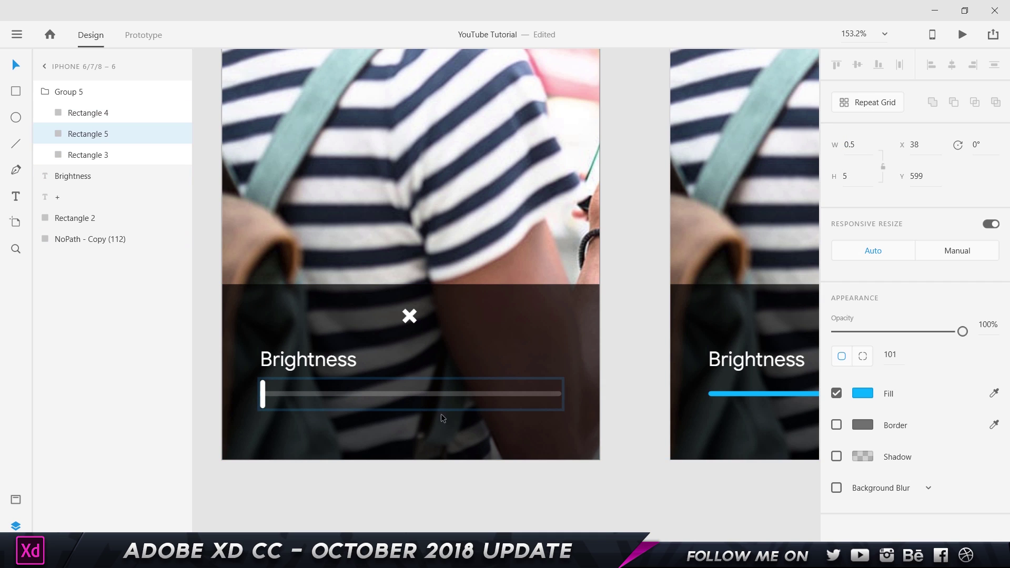
pyautogui.hotkey('ctrl', 'z')
pyautogui.hotkey('ctrl', 'z')
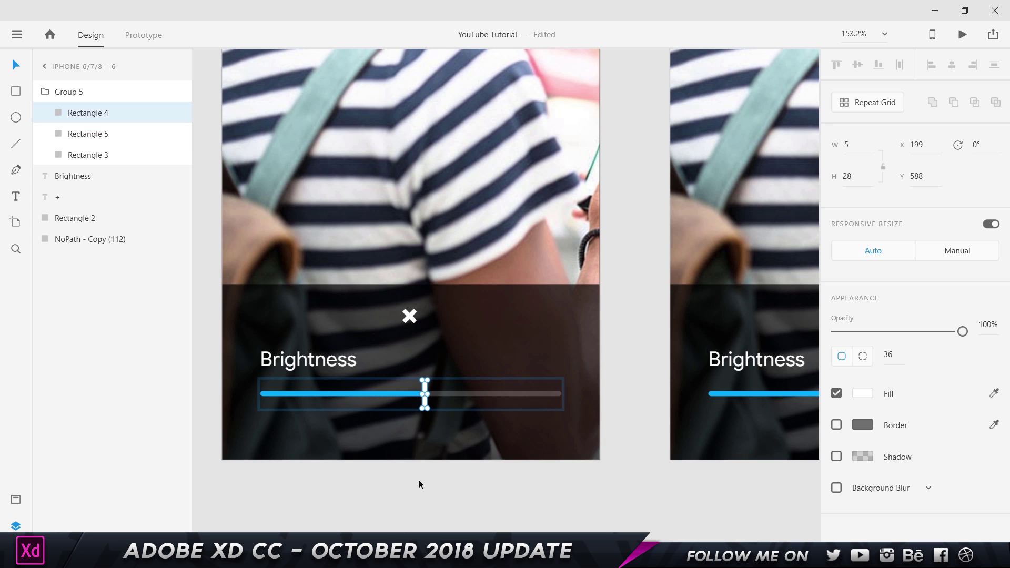
pyautogui.click(420, 482)
# On iPhone 6/7/8 – 7, move the slider handle to the start of its track and set the blue bar's width to 0.5.
pyautogui.hscroll(-3, 349, 501)
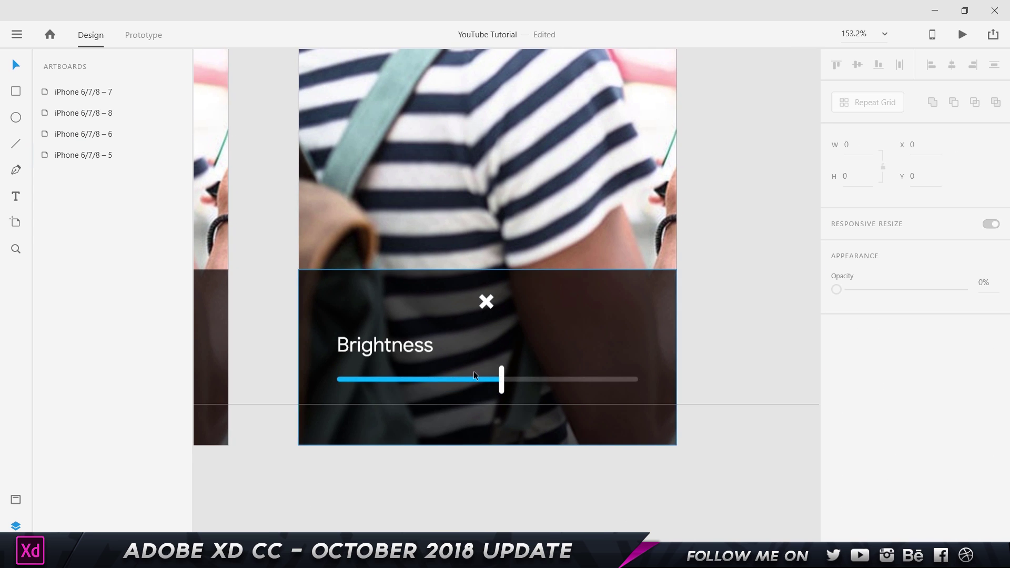
pyautogui.click(474, 371)
pyautogui.click(503, 375)
pyautogui.doubleClick(503, 375)
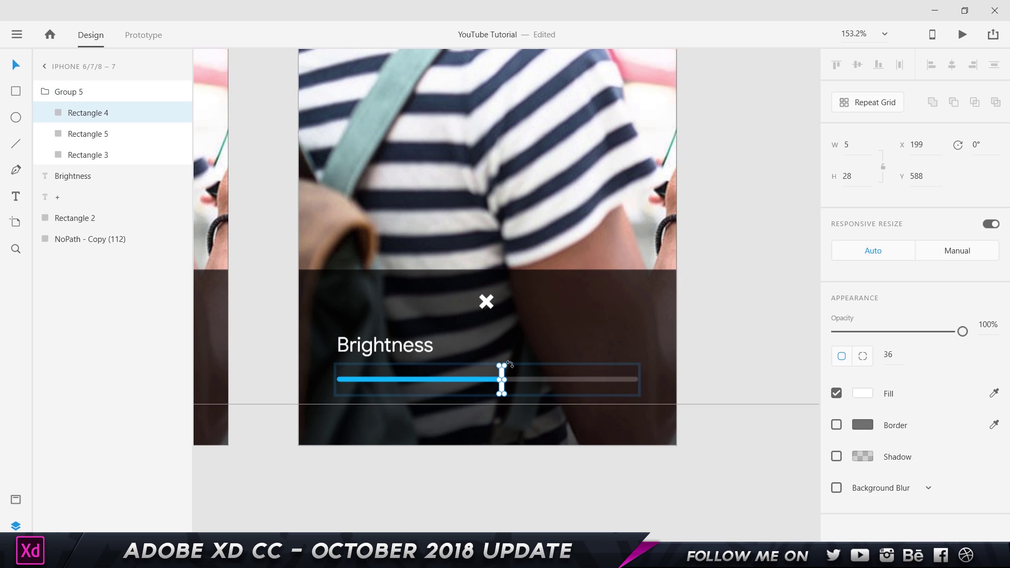
pyautogui.moveTo(503, 379); pyautogui.dragTo(338, 377)
pyautogui.click(393, 380)
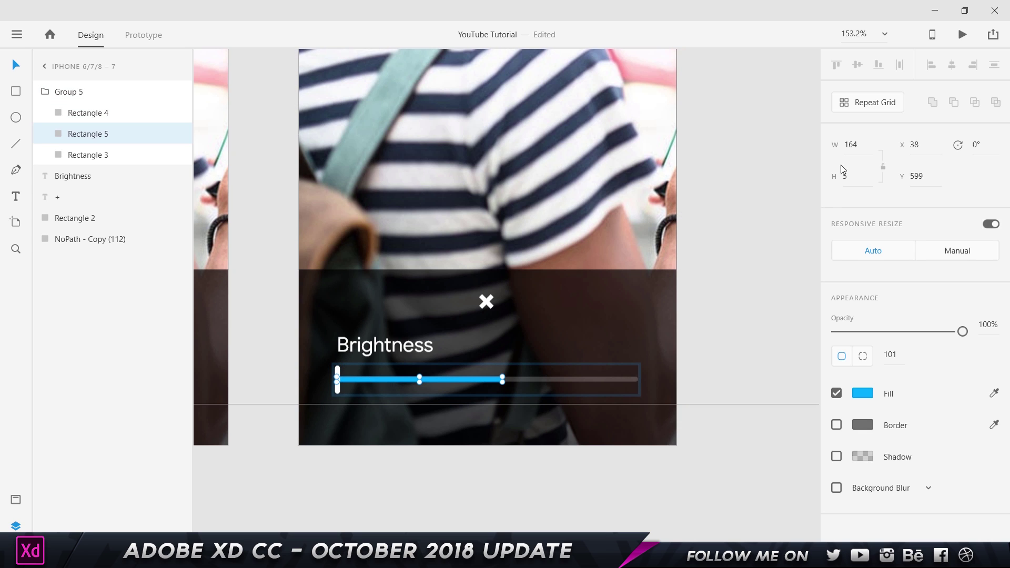
pyautogui.click(851, 144)
pyautogui.write('0.5')
pyautogui.press('Return')
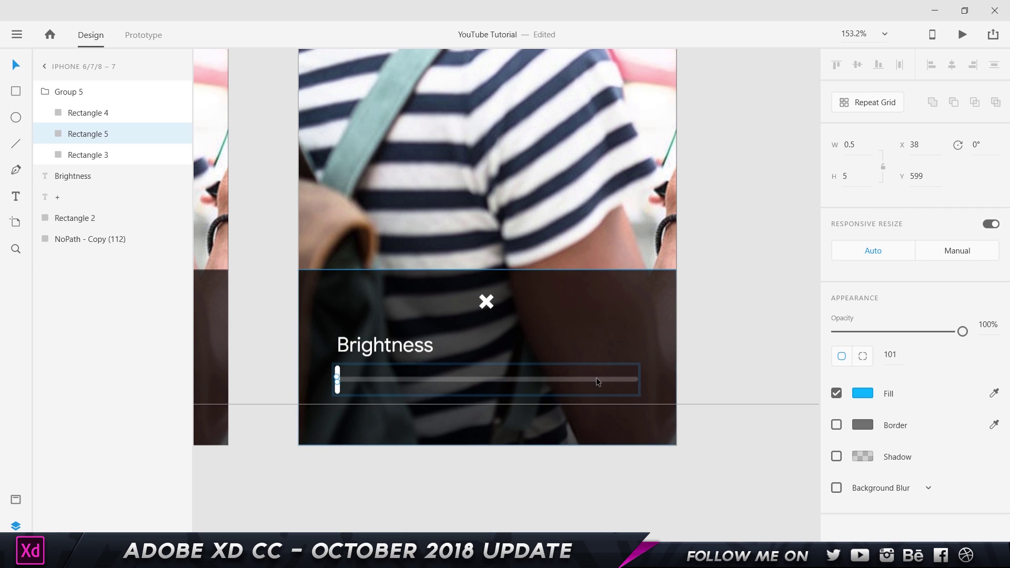
# Set the opacity of the background photo on iPhone 6/7/8 – 7 to 0%.
pyautogui.click(433, 185)
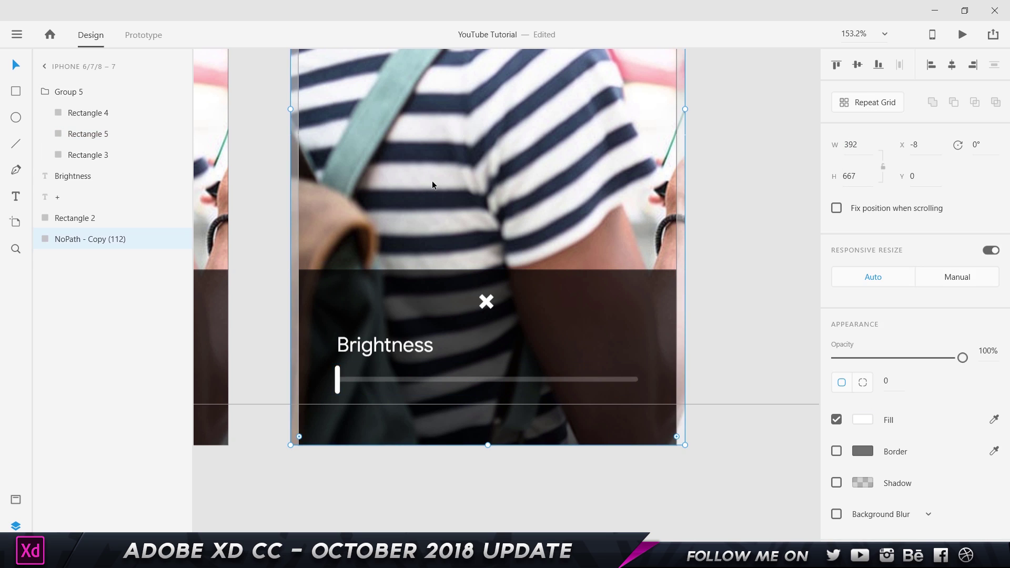
pyautogui.moveTo(964, 358); pyautogui.dragTo(788, 363)
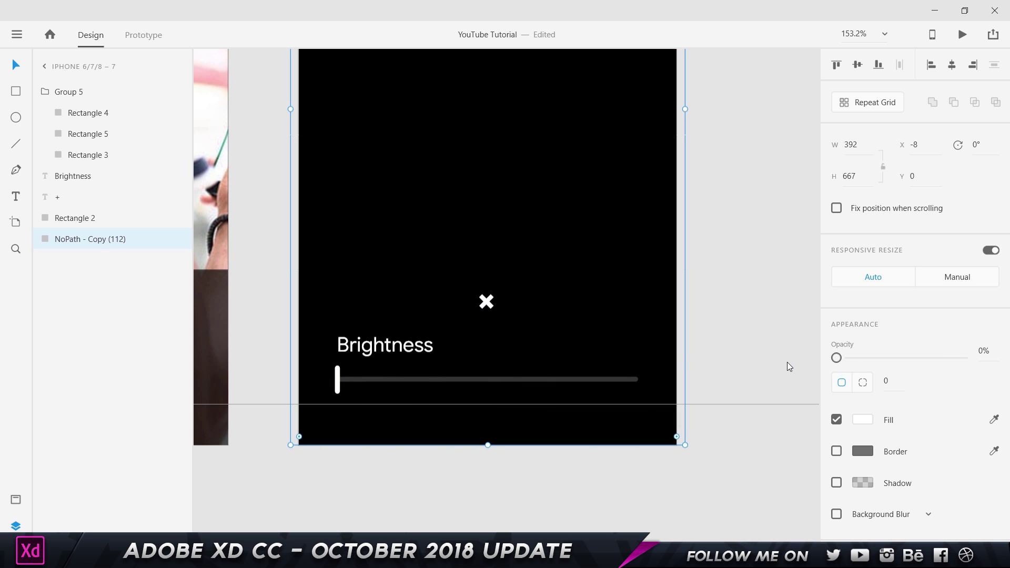
pyautogui.click(737, 377)
# Link the white slider handle inside the slider group on iPhone 6/7/8 – 6 to the iPhone 6/7/8 – 7 artboard.
pyautogui.moveTo(298, 483); pyautogui.dragTo(685, 485)
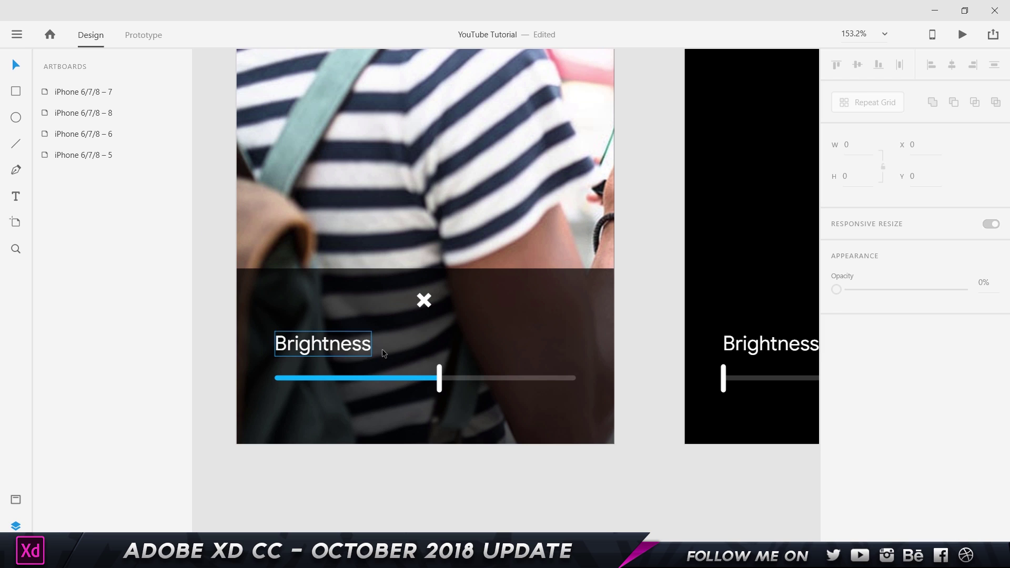
pyautogui.doubleClick(440, 377)
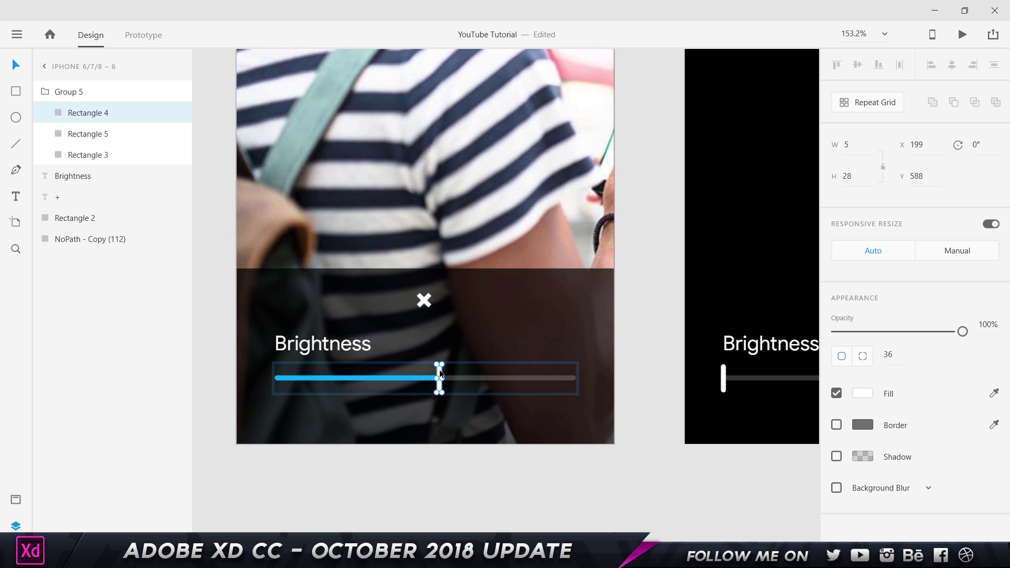
pyautogui.click(153, 43)
pyautogui.moveTo(448, 378); pyautogui.dragTo(813, 255)
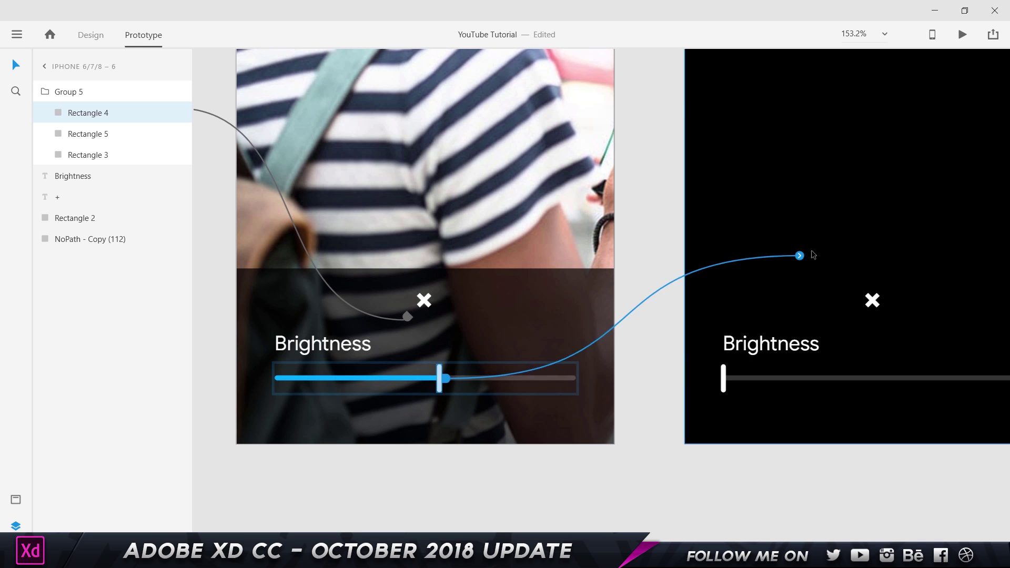
# Set the slider handle link's trigger to Drag, keep Auto-Animate as its action, and choose its easing.
pyautogui.click(748, 133)
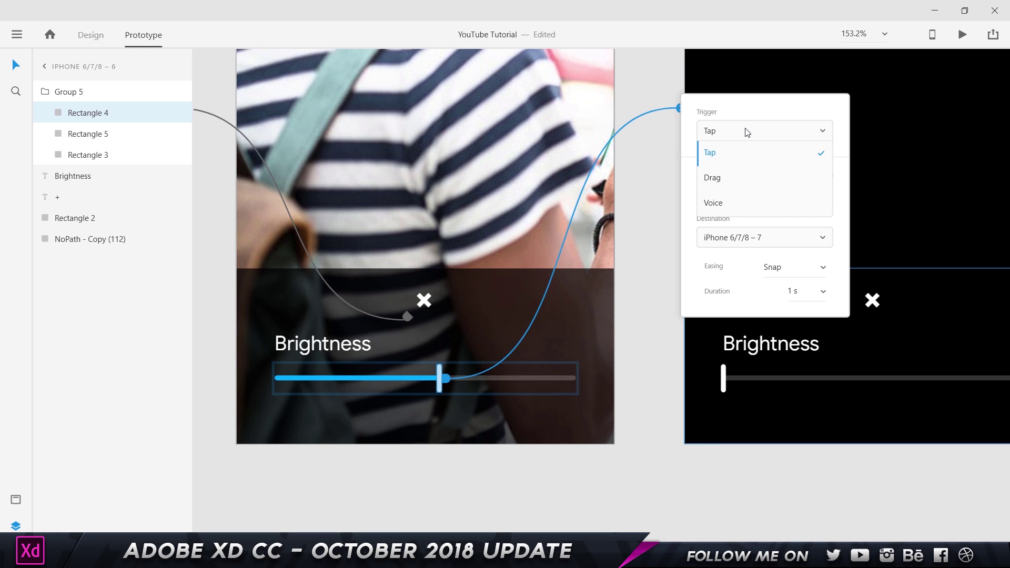
pyautogui.click(736, 179)
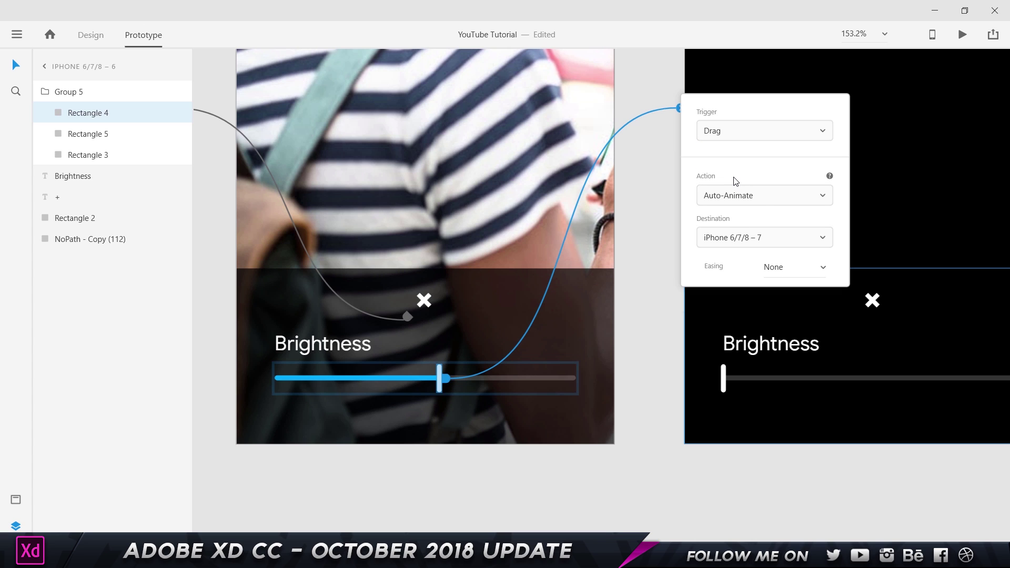
pyautogui.click(767, 198)
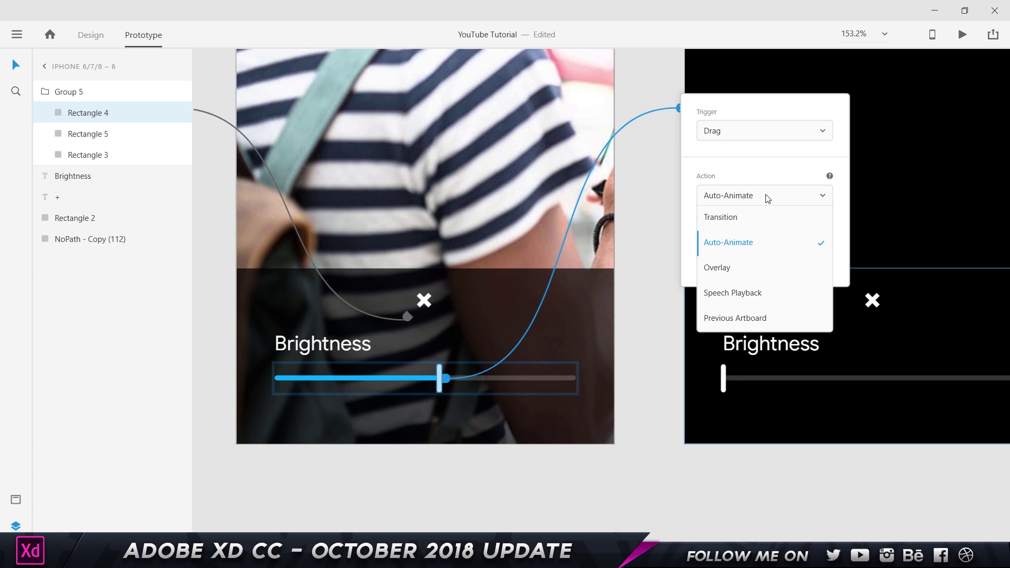
pyautogui.click(767, 198)
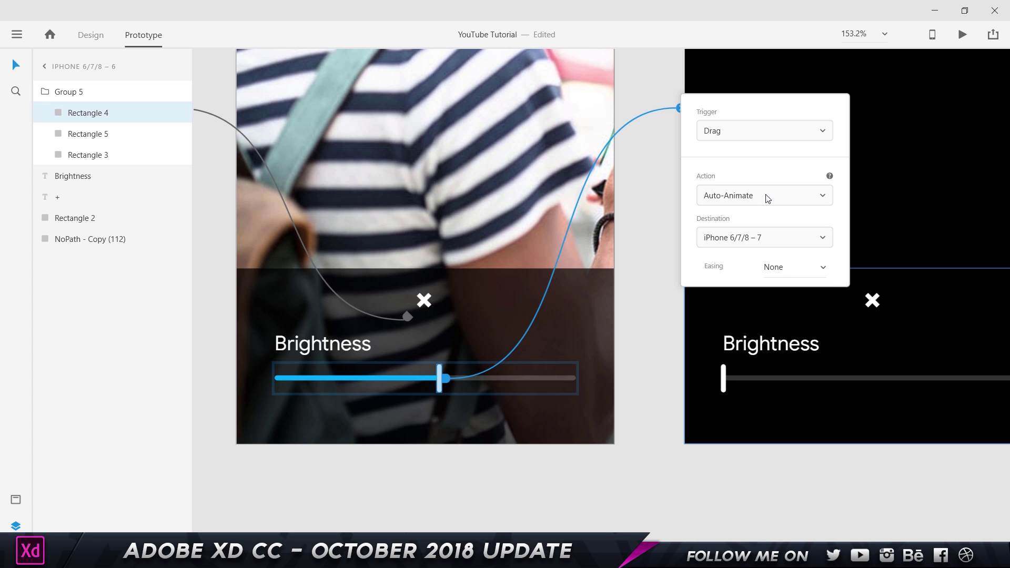
pyautogui.click(820, 268)
pyautogui.click(809, 284)
pyautogui.click(626, 260)
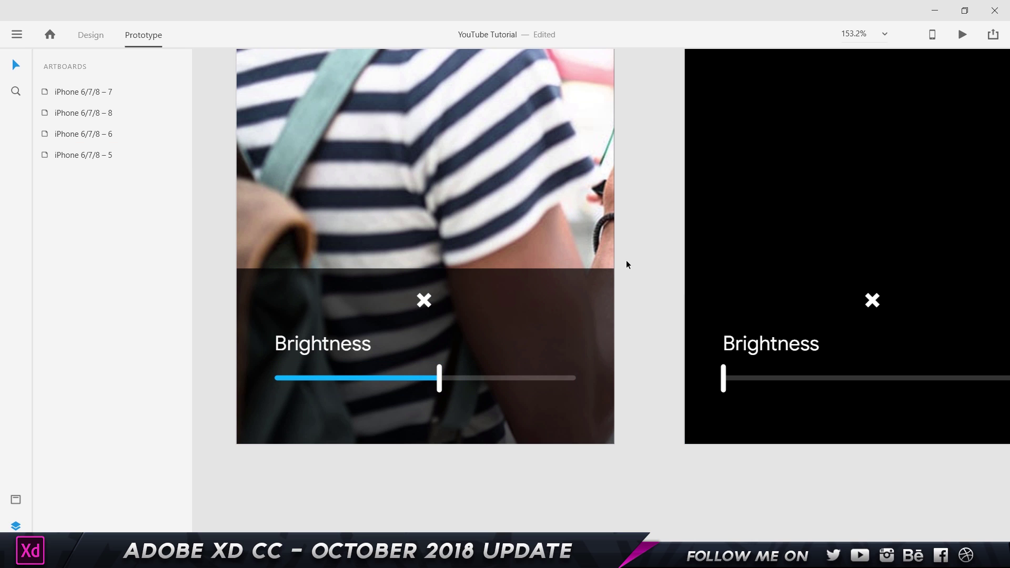
# Preview the prototype, open the Brightness panel, and try out its slider handle.
pyautogui.click(965, 35)
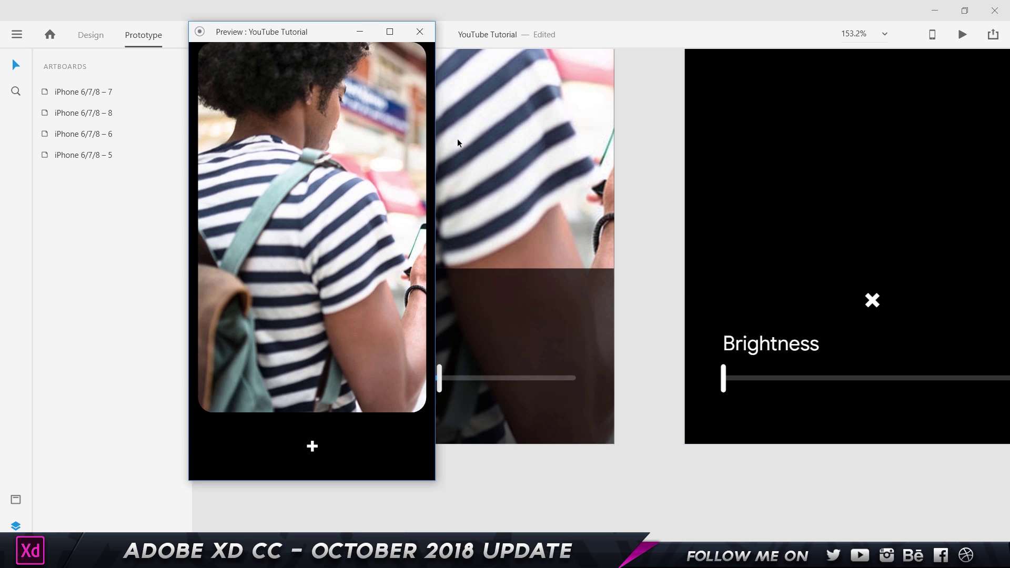
pyautogui.click(313, 447)
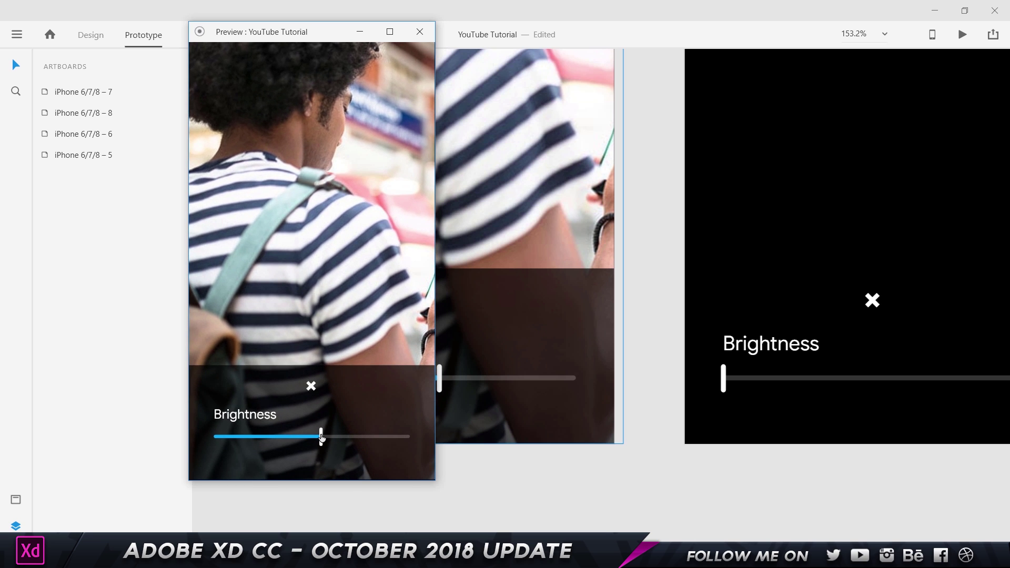
pyautogui.moveTo(323, 438)
pyautogui.mouseDown()
pyautogui.moveTo(200, 434)
pyautogui.moveTo(327, 441)
pyautogui.moveTo(231, 443)
pyautogui.moveTo(324, 462)
pyautogui.moveTo(236, 456)
pyautogui.moveTo(299, 456)
pyautogui.moveTo(250, 443)
pyautogui.moveTo(207, 449)
pyautogui.moveTo(325, 455)
pyautogui.mouseUp()
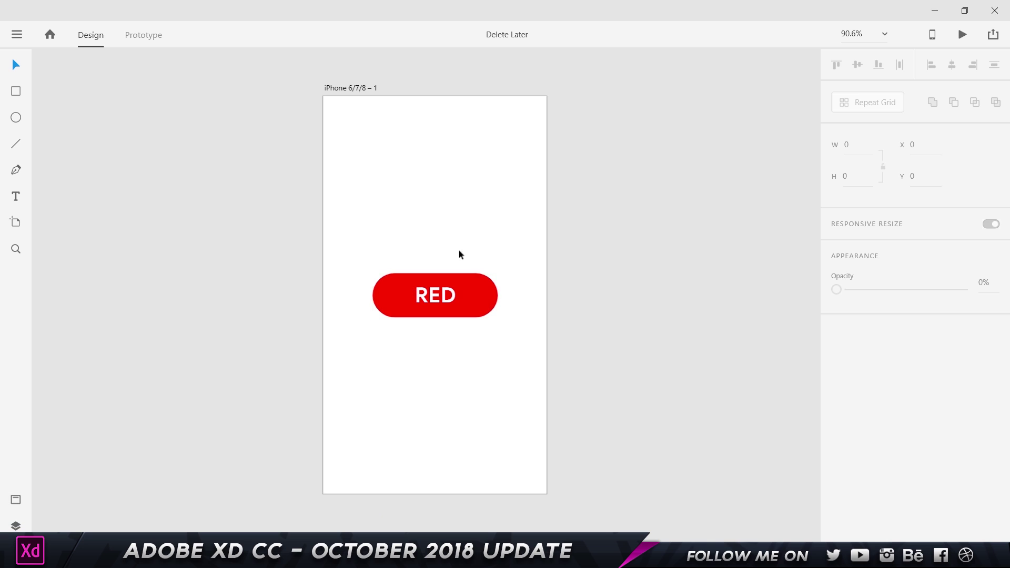
# Inspect the RED button's symbol in the Delete Later document's assets and check the commands available for it.
pyautogui.click(467, 291)
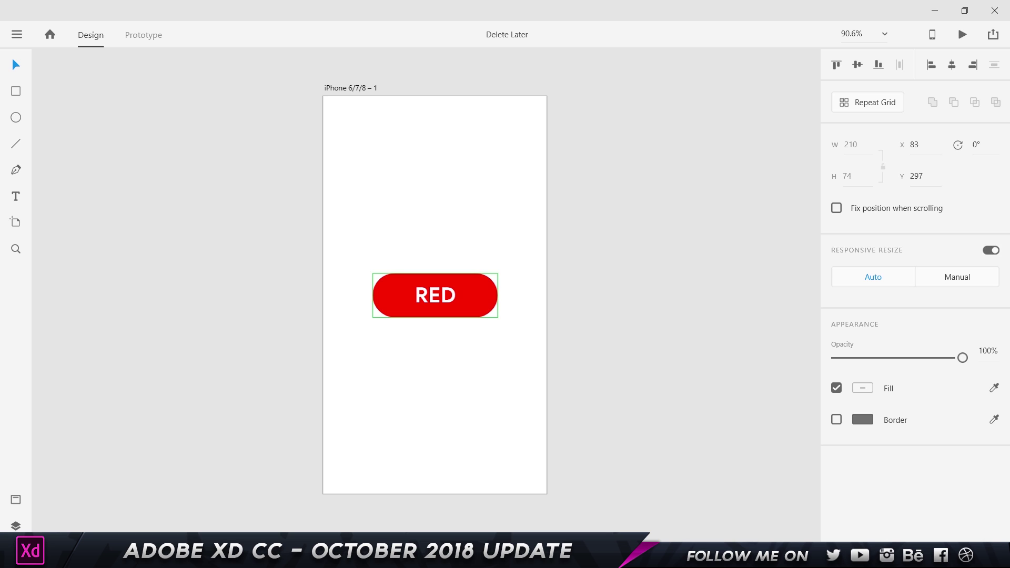
pyautogui.click(16, 526)
pyautogui.click(16, 501)
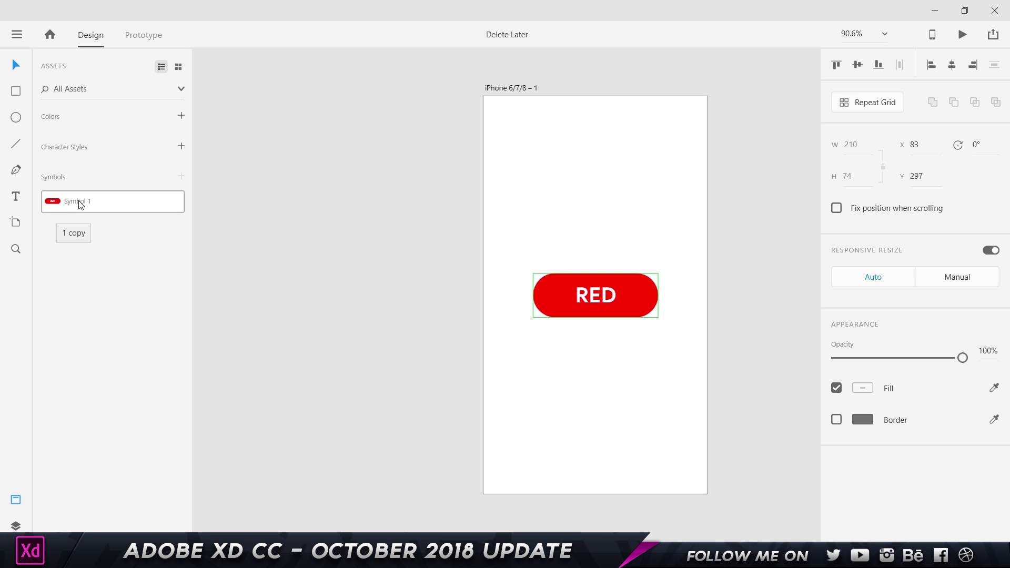
pyautogui.click(80, 204)
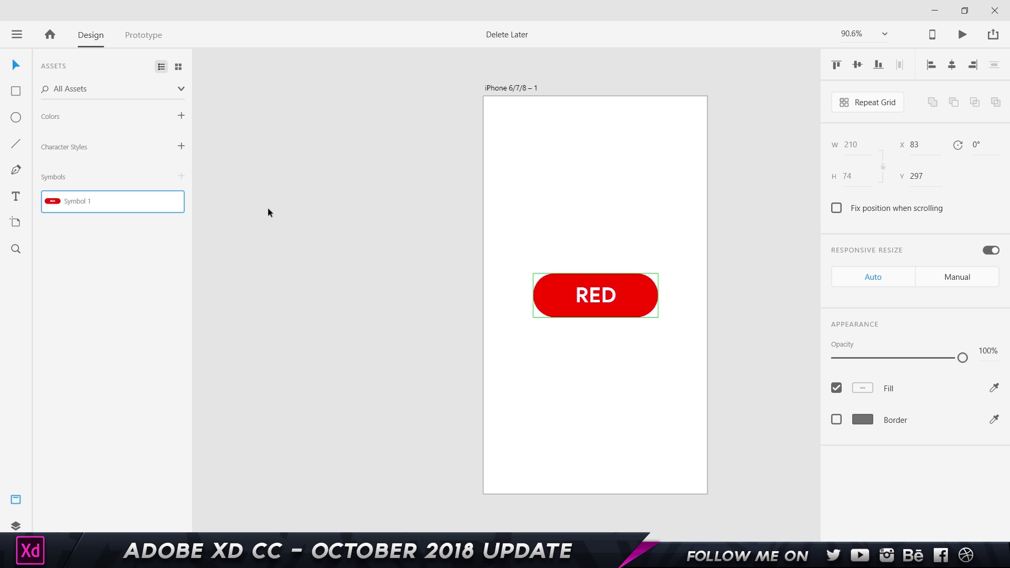
pyautogui.rightClick(608, 303)
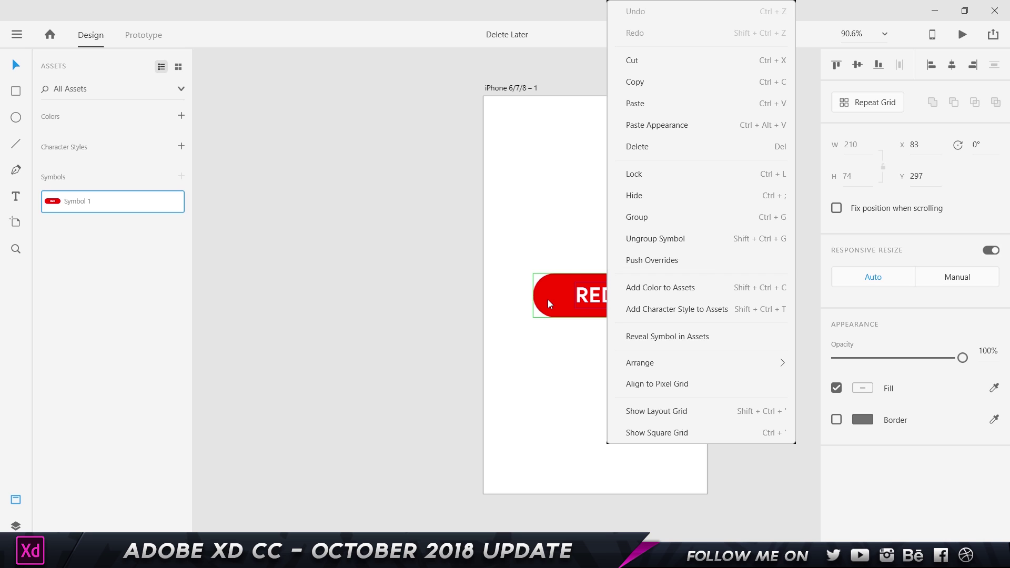
pyautogui.press('Escape')
pyautogui.moveTo(572, 225); pyautogui.dragTo(383, 230)
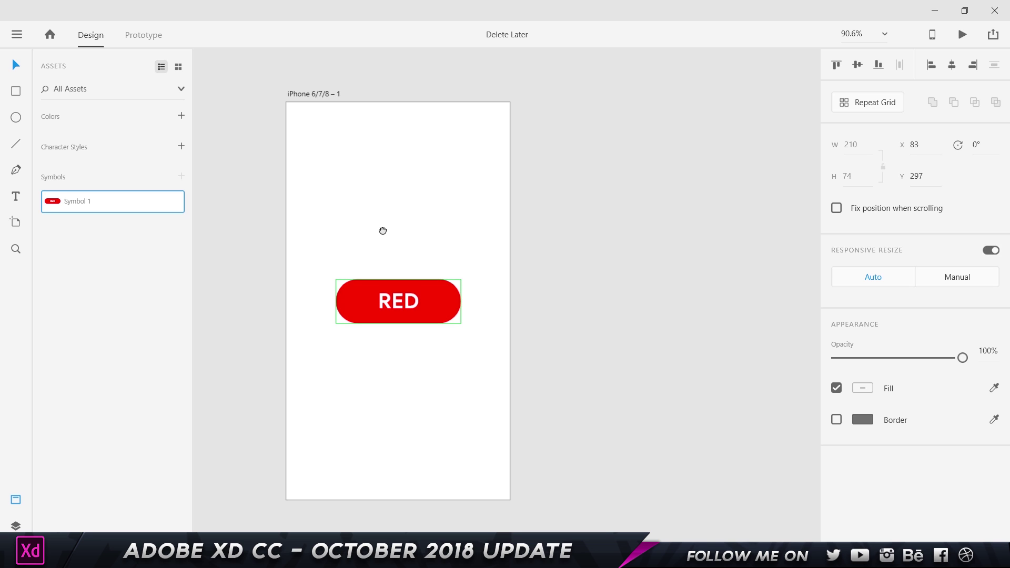
# Create a new document and paste the RED button symbol from Delete Later onto its iPhone 6/7/8 – 1 artboard.
pyautogui.hotkey('ctrl', 'n')
pyautogui.moveTo(428, 27); pyautogui.dragTo(695, 13)
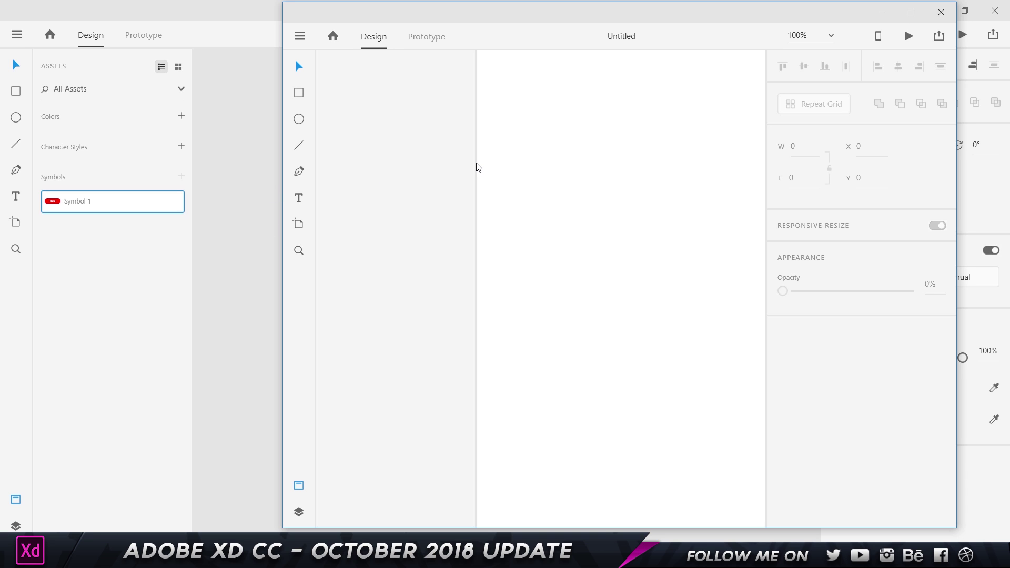
pyautogui.hotkey('alt', 'Tab')
pyautogui.click(427, 256)
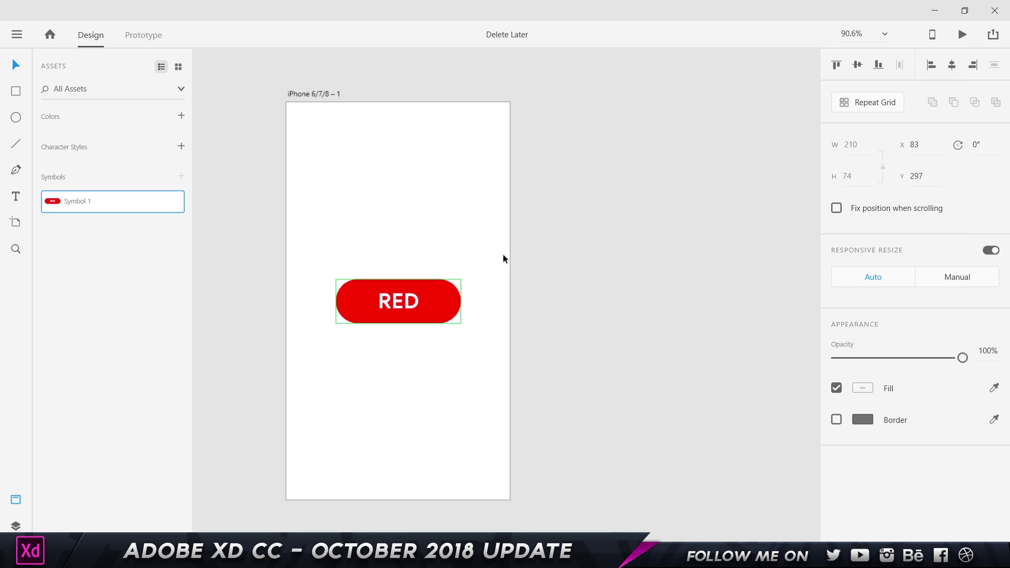
pyautogui.hotkey('alt', 'Tab')
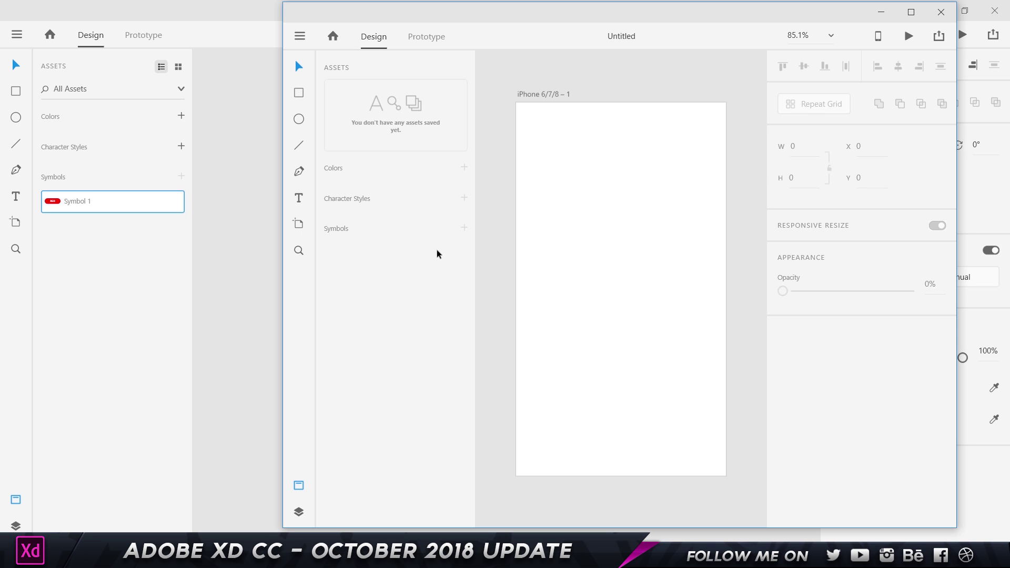
pyautogui.hotkey('ctrl', 'v')
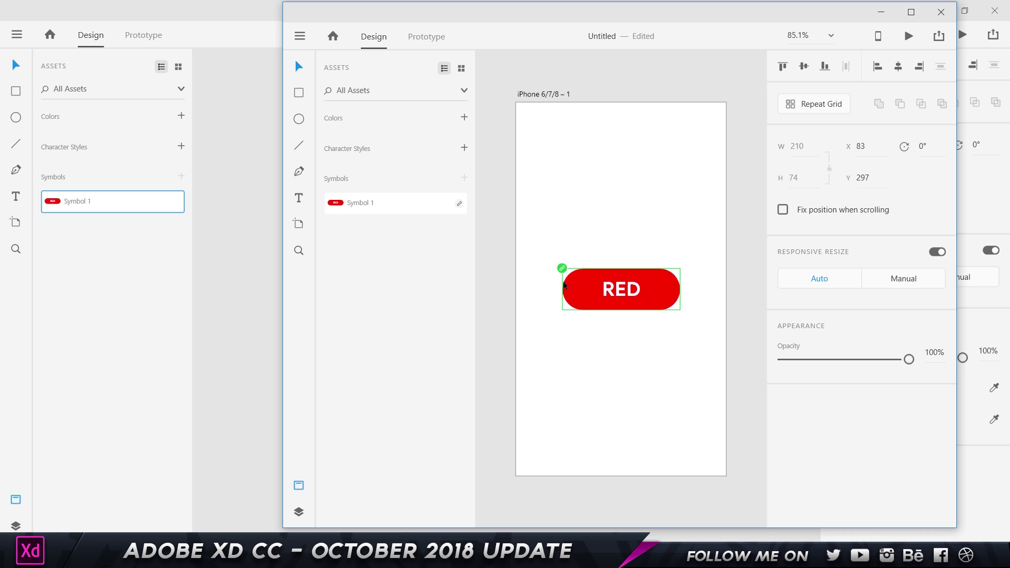
# Return to the Delete Later document and change the RED button's fill to light blue.
pyautogui.click(236, 222)
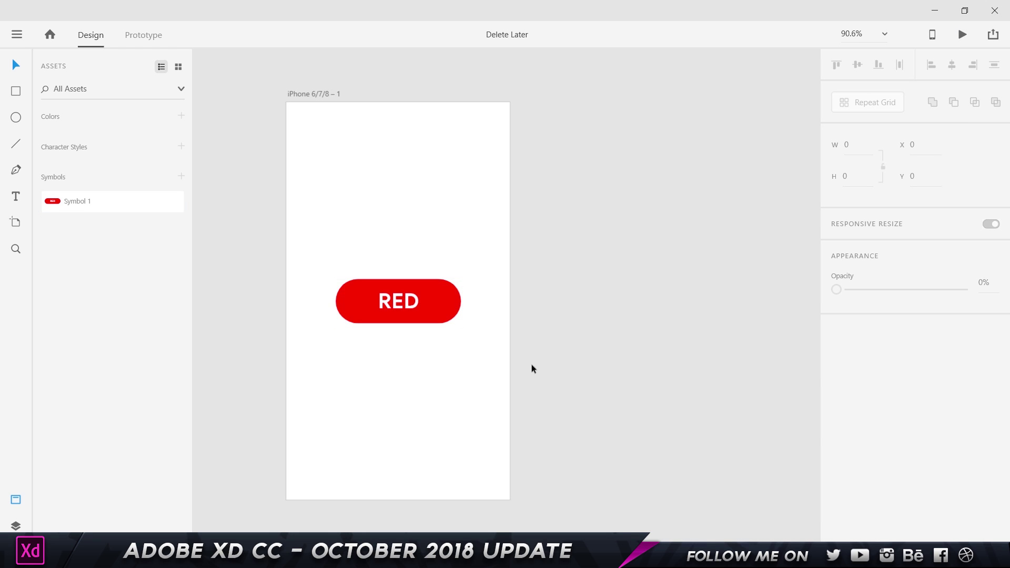
pyautogui.click(431, 305)
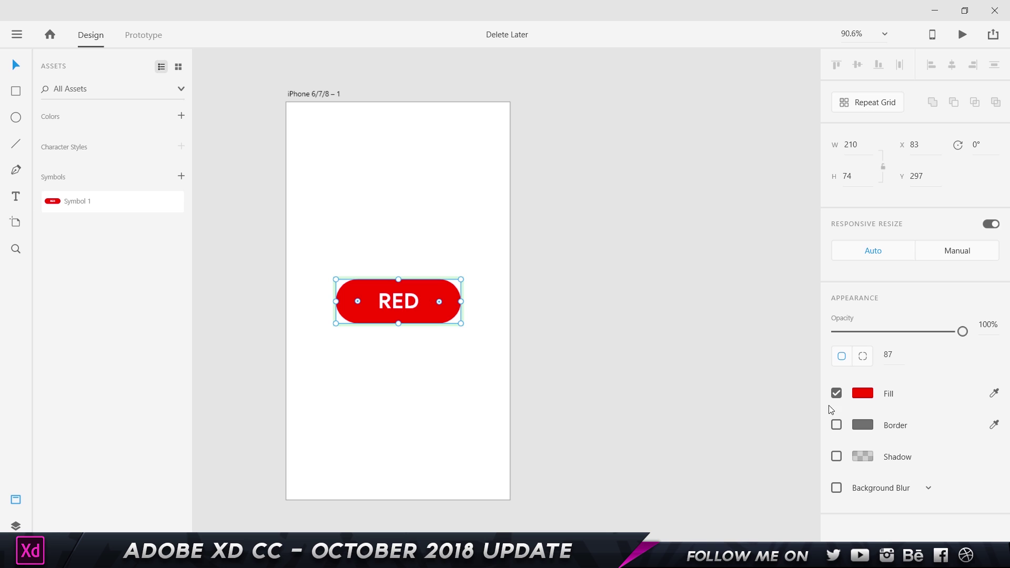
pyautogui.click(864, 393)
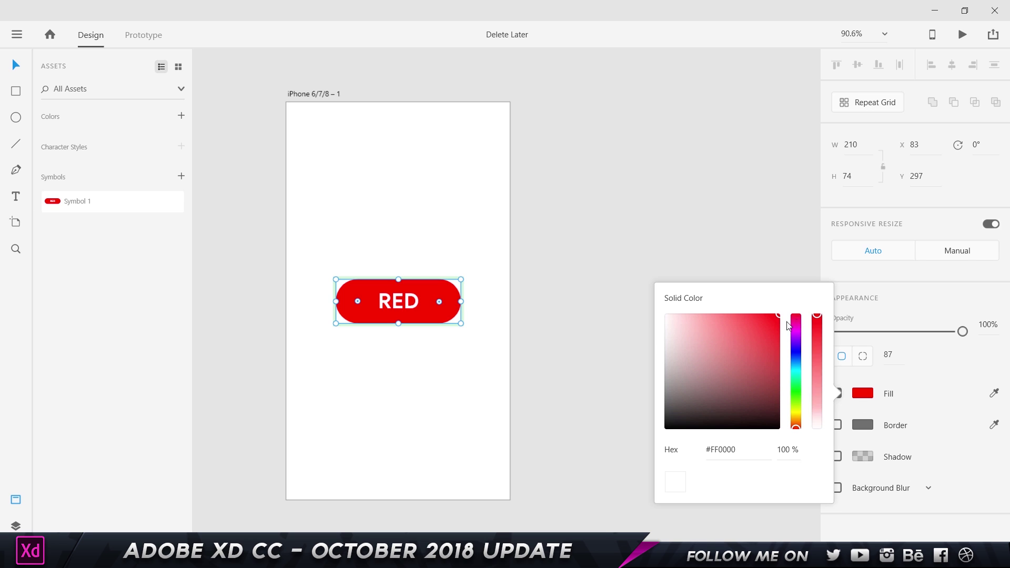
pyautogui.click(797, 368)
# Change the button's label to BLUE, centred on the button, and save the document.
pyautogui.click(399, 306)
pyautogui.doubleClick(393, 304)
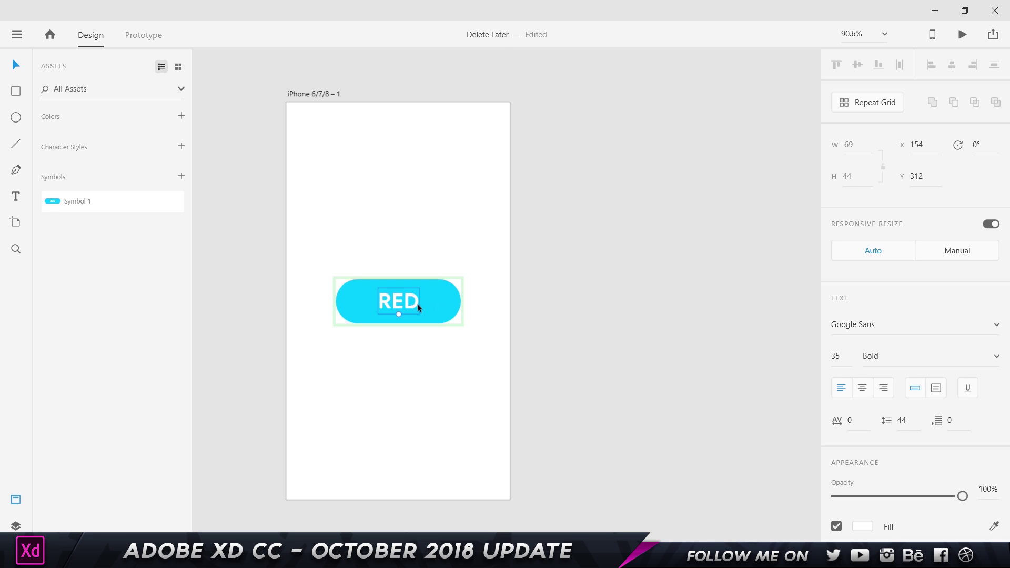
pyautogui.doubleClick(414, 311)
pyautogui.write('BLUE')
pyautogui.press('Escape')
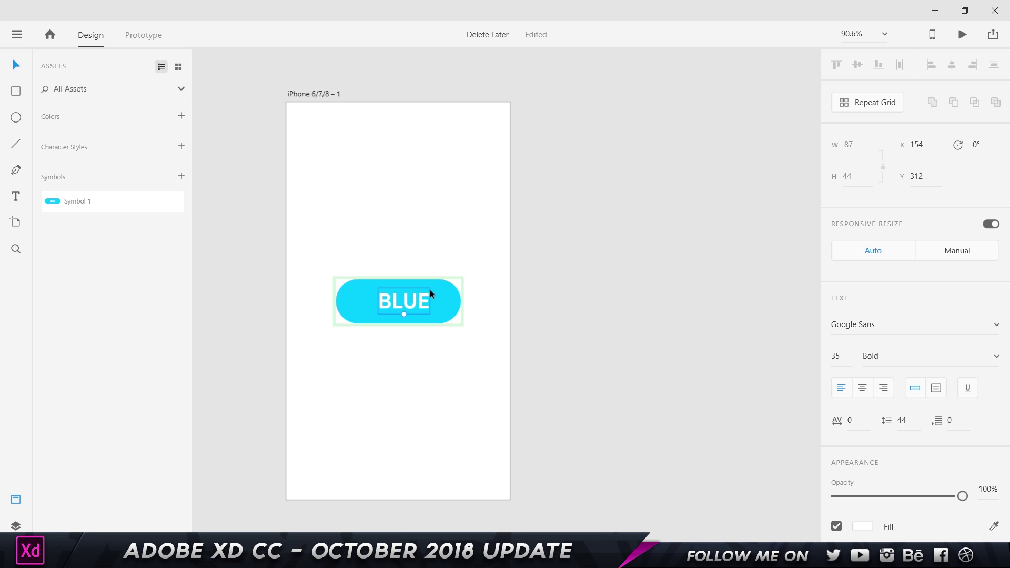
pyautogui.click(454, 220)
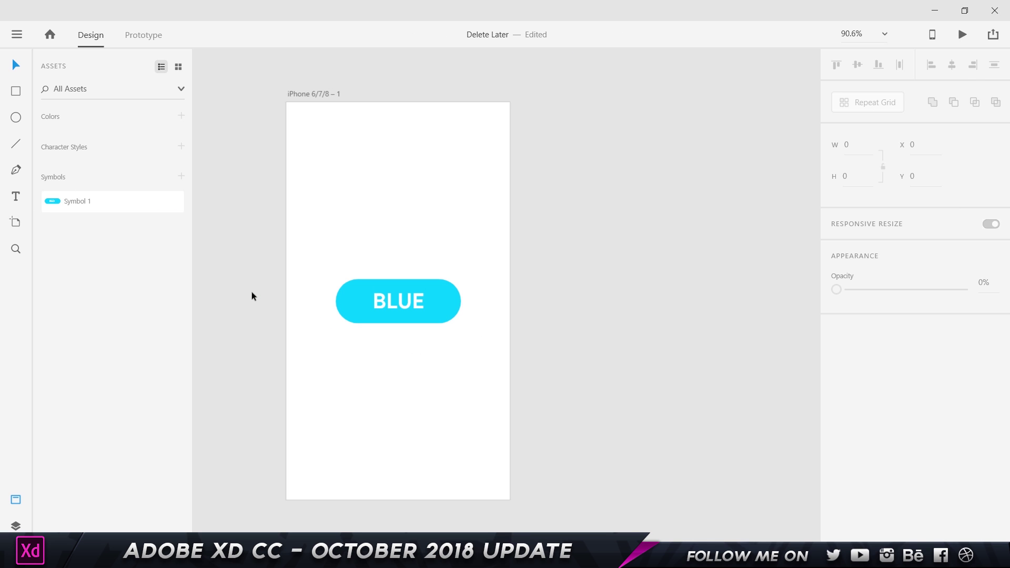
pyautogui.hotkey('ctrl', 's')
# Compare the linked symbol in Delete this too with its source in Delete Later and review the symbol's available options.
pyautogui.hotkey('alt', 'Tab')
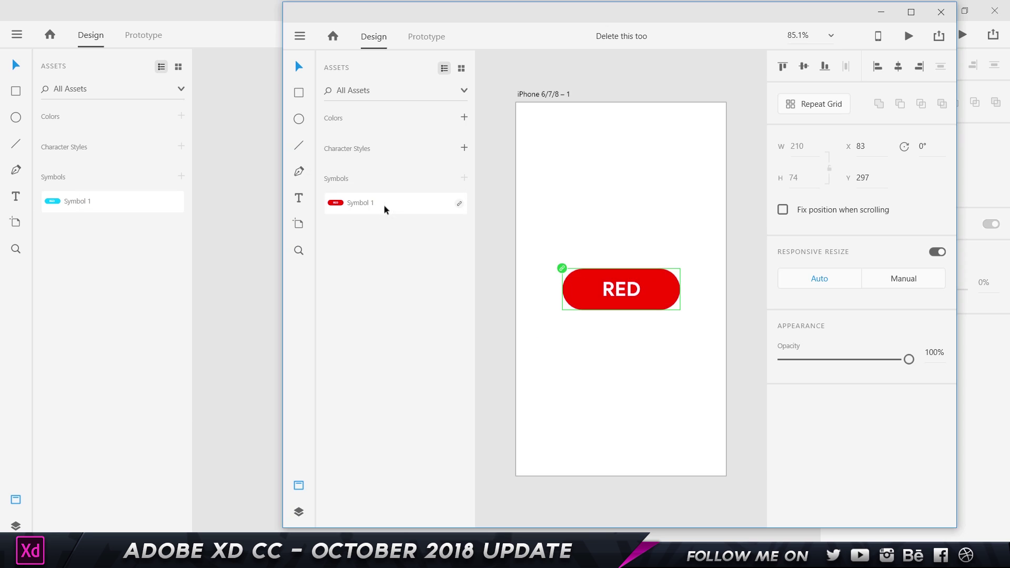
pyautogui.moveTo(461, 205)
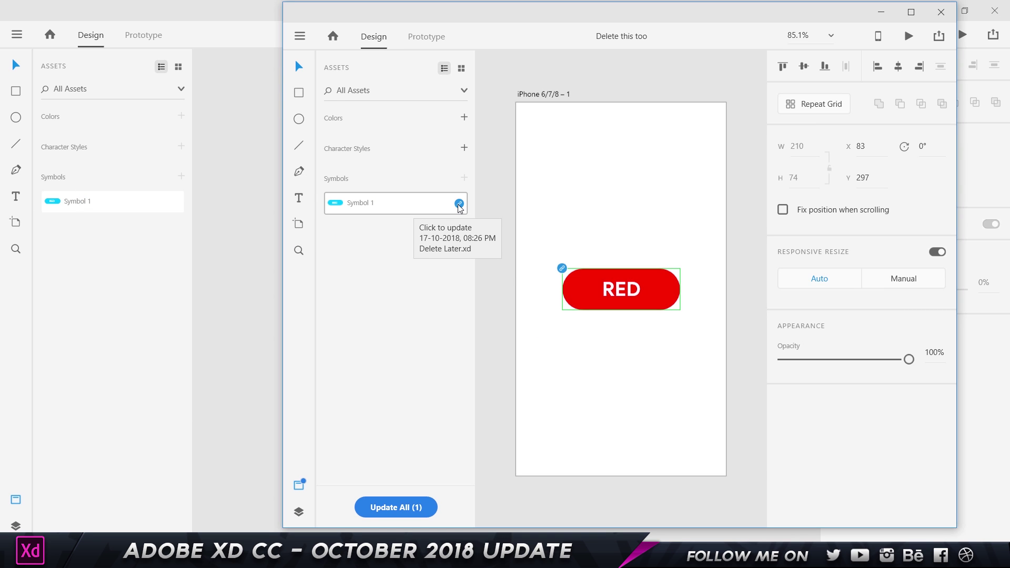
pyautogui.rightClick(445, 204)
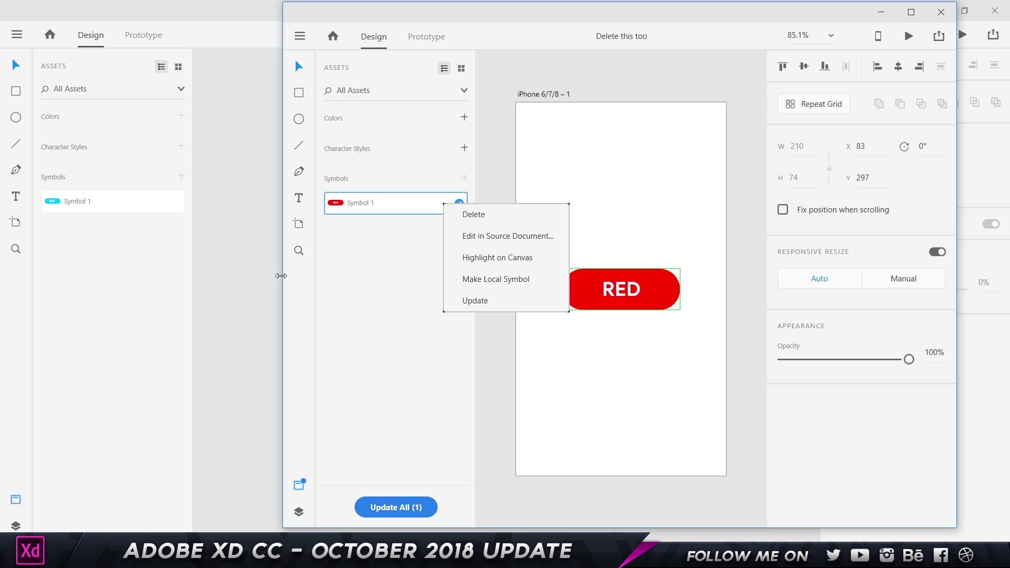
pyautogui.click(215, 279)
pyautogui.hotkey('alt', 'Tab')
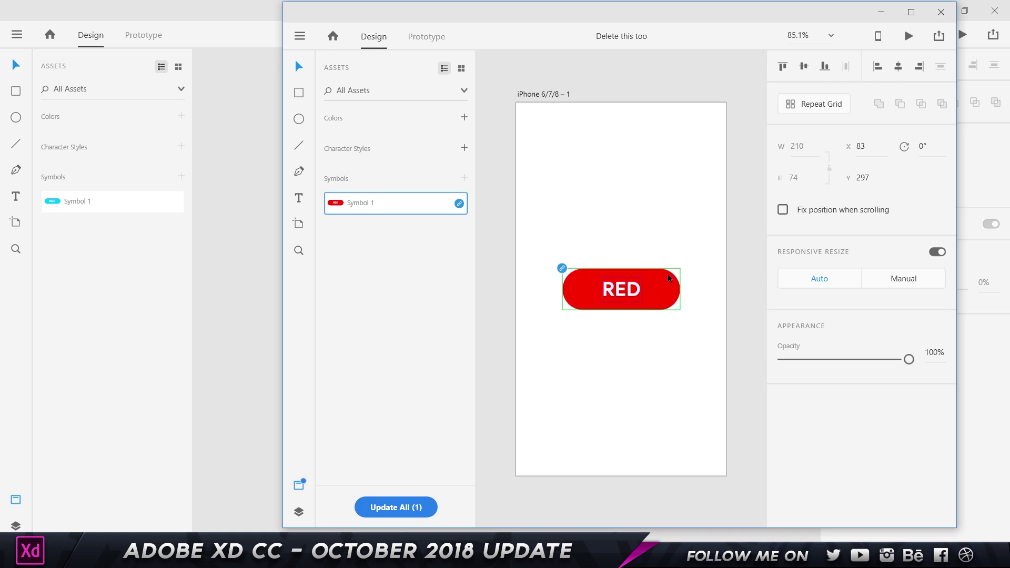
pyautogui.rightClick(395, 204)
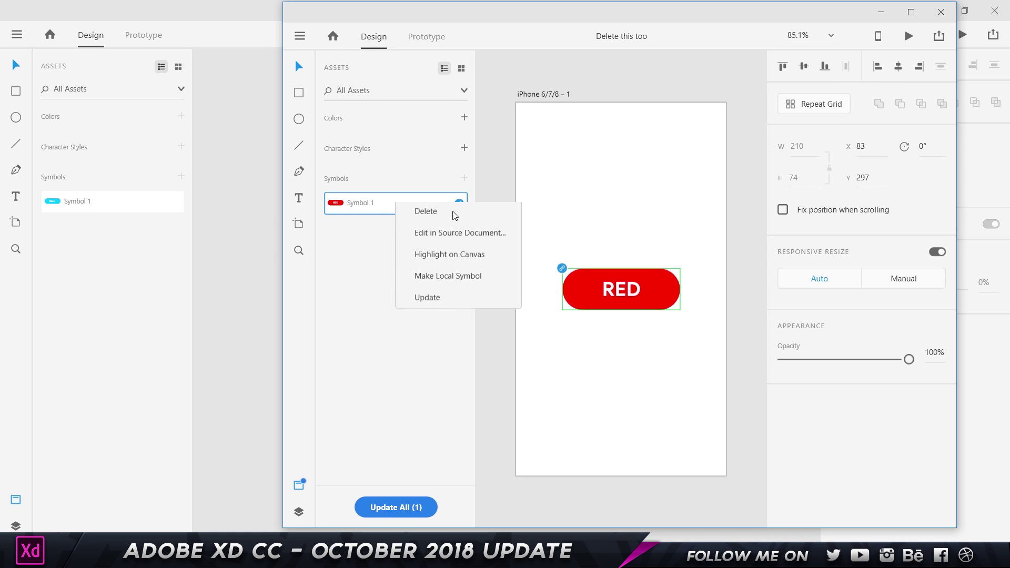
pyautogui.click(223, 278)
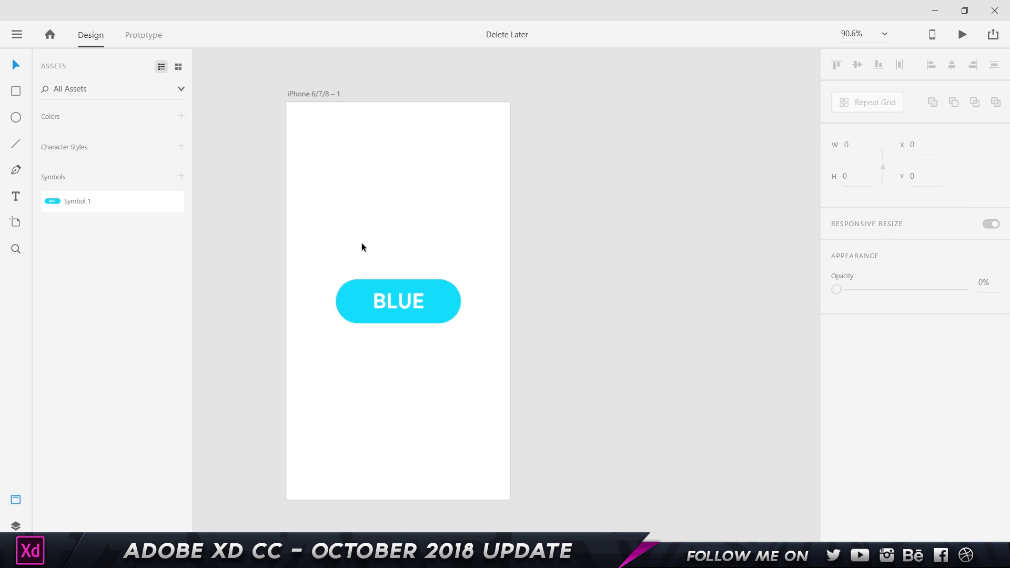
pyautogui.click(399, 282)
pyautogui.hotkey('alt', 'Tab')
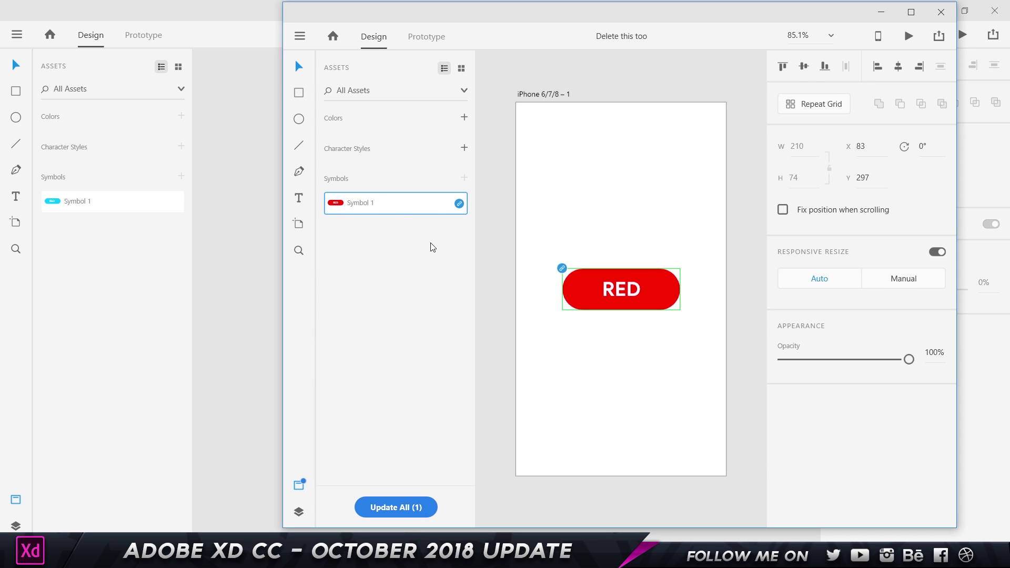
# Update the linked Symbol 1 in Delete this too from its source document, and close the document.
pyautogui.click(459, 204)
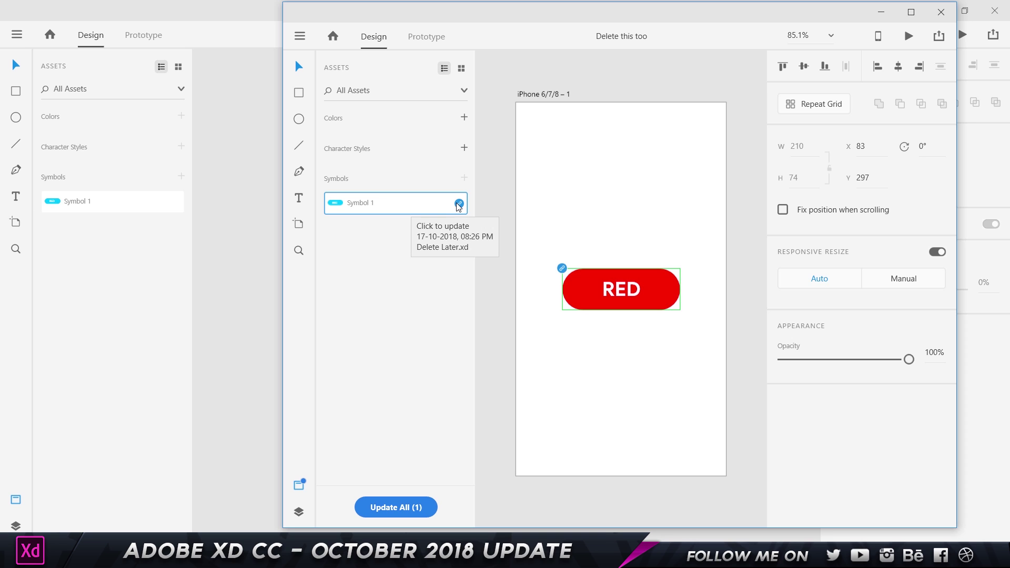
pyautogui.rightClick(458, 204)
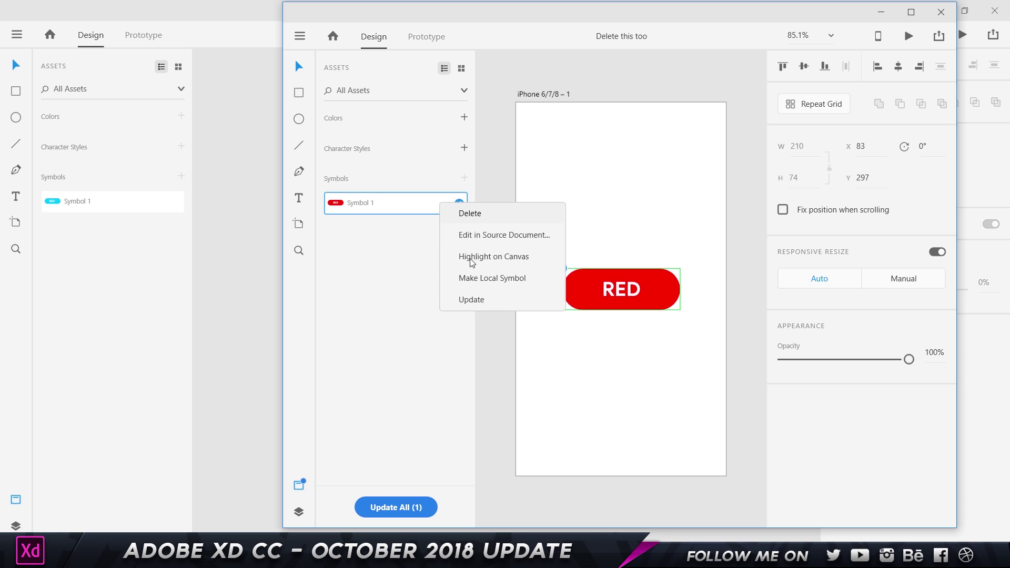
pyautogui.click(477, 298)
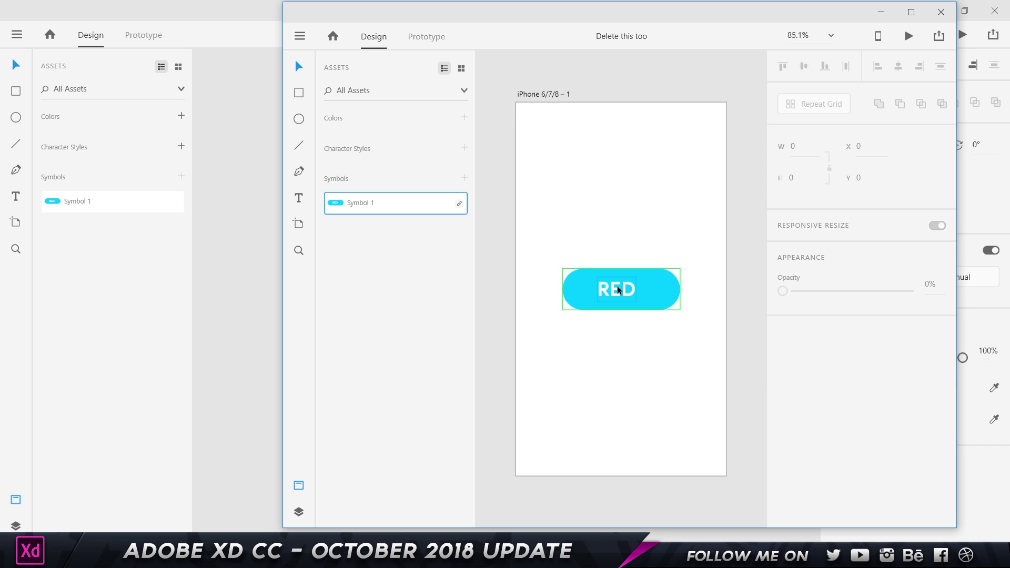
pyautogui.hotkey('ctrl', 'w')
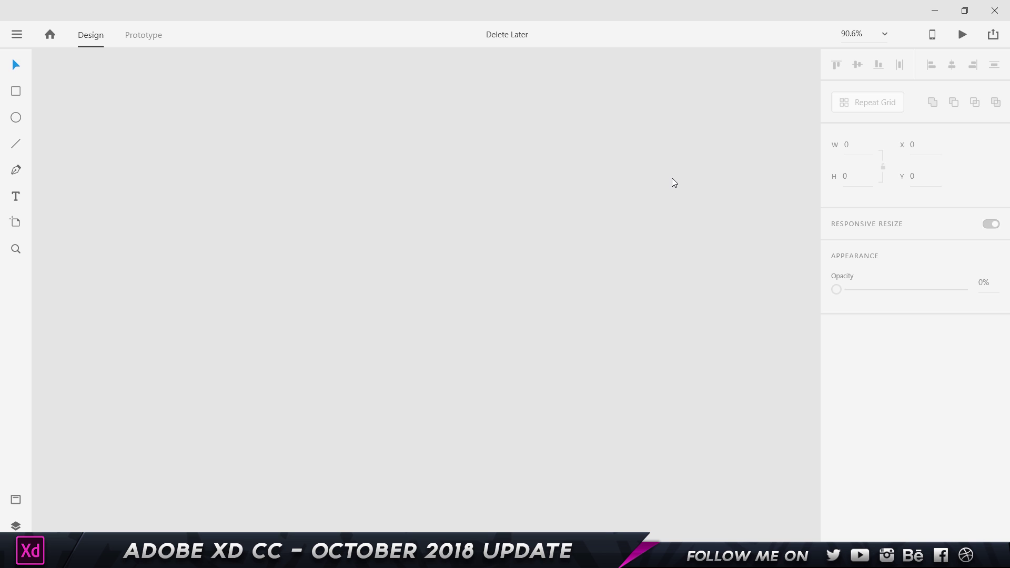
# Switch to File Explorer and open icon1.ai from the Location Dialogue Box Animation folder in Adobe XD CC, with its window maximized.
pyautogui.hotkey('alt', 'Tab')
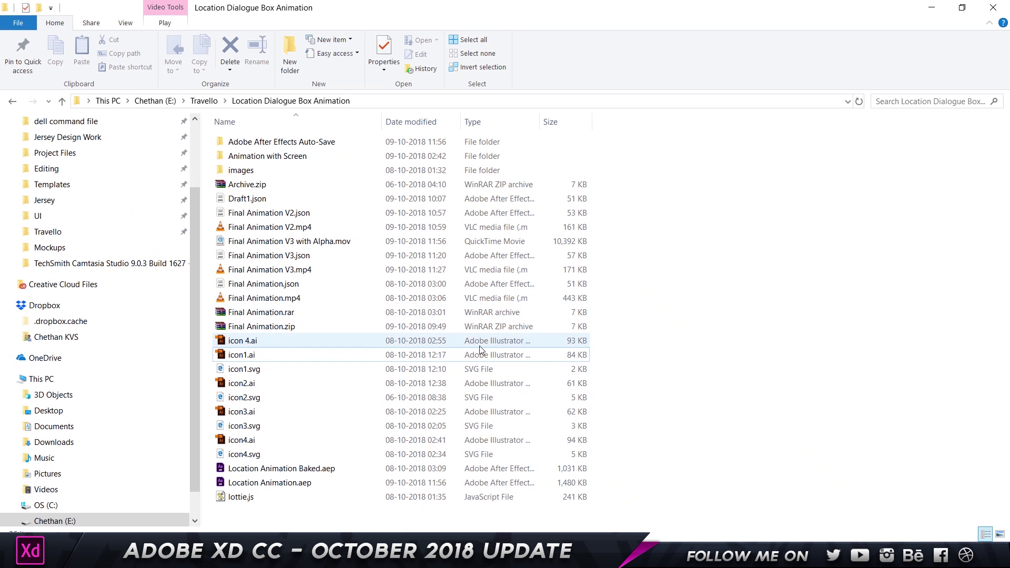
pyautogui.click(242, 356)
pyautogui.rightClick(245, 359)
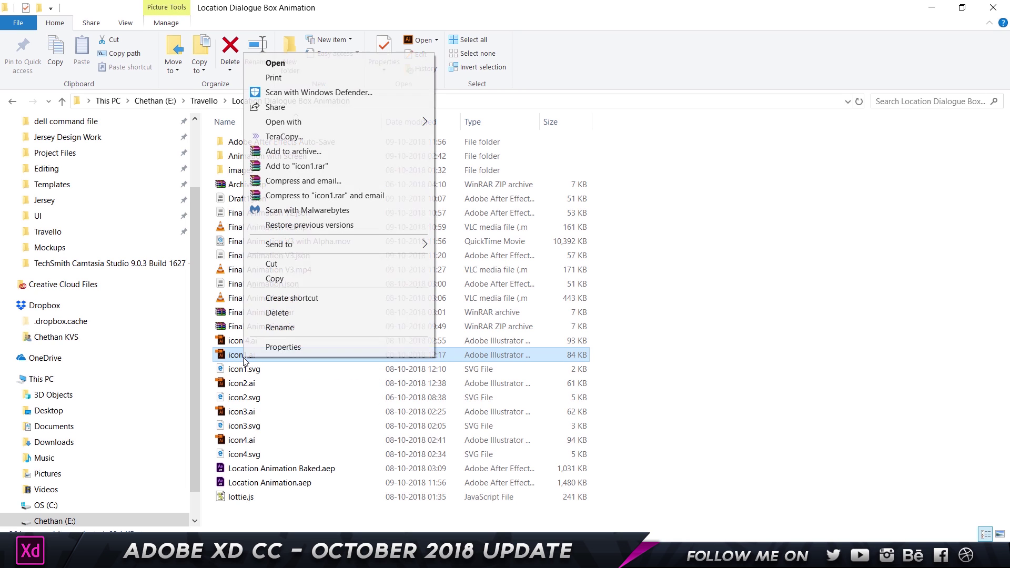
pyautogui.moveTo(317, 125)
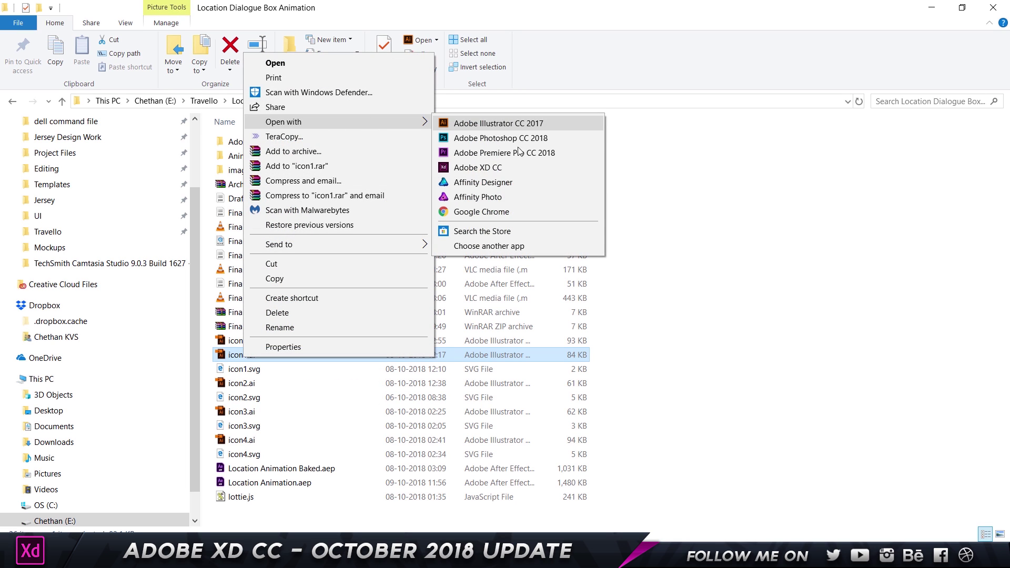
pyautogui.click(484, 169)
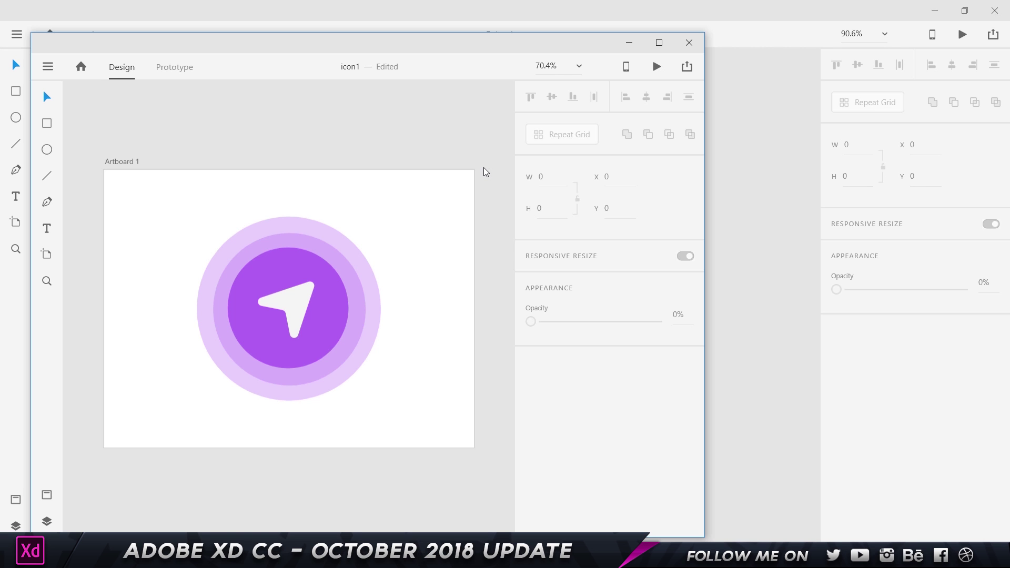
pyautogui.click(659, 42)
# Try moving the imported icon's outermost light purple circle and undo the move.
pyautogui.scroll(5, 445, 157)
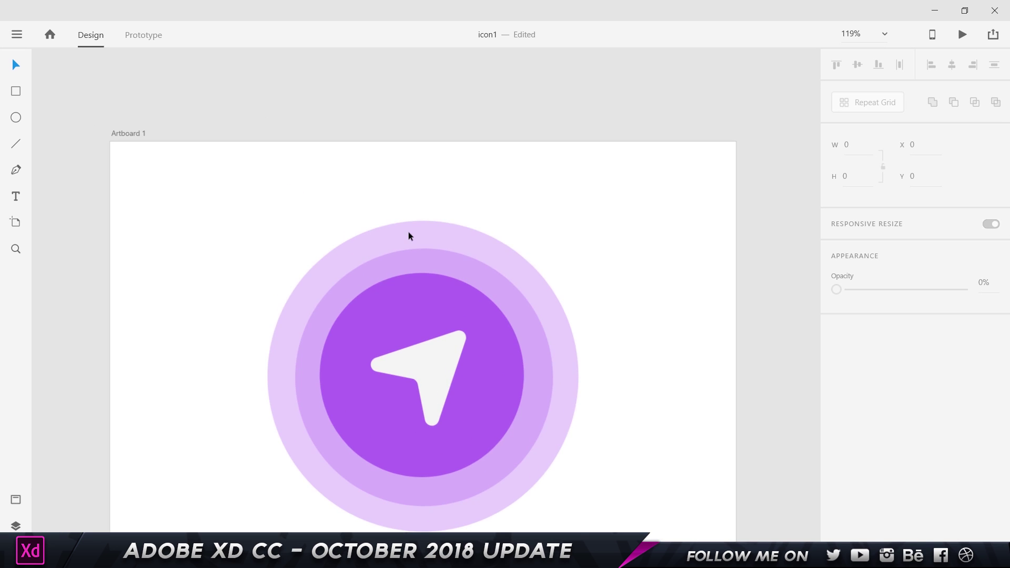
pyautogui.click(409, 236)
pyautogui.doubleClick(409, 236)
pyautogui.doubleClick(412, 228)
pyautogui.moveTo(413, 227); pyautogui.dragTo(373, 279)
pyautogui.hotkey('ctrl', 'z')
pyautogui.press('Escape')
# Select the white arrow inside the purple icon and look over the whole artboard.
pyautogui.click(459, 337)
pyautogui.scroll(-3, 692, 185)
pyautogui.click(692, 183)
pyautogui.scroll(2, 666, 183)
pyautogui.scroll(-2, 666, 183)
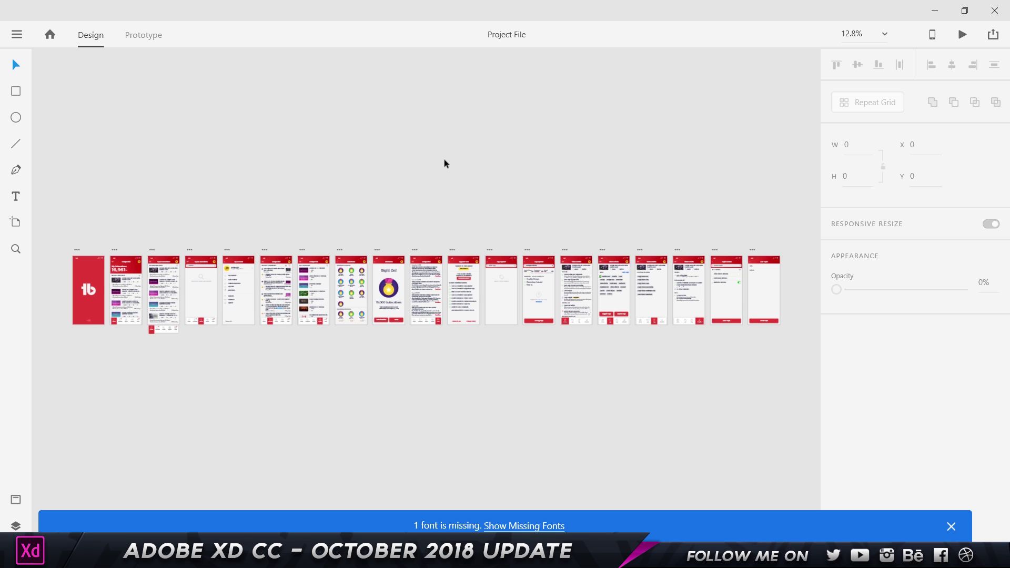
# Select all artboards in Project File, then switch to the browser and read through the TubeBuddy App Redesign case study on Behance.
pyautogui.moveTo(91, 298); pyautogui.dragTo(796, 374)
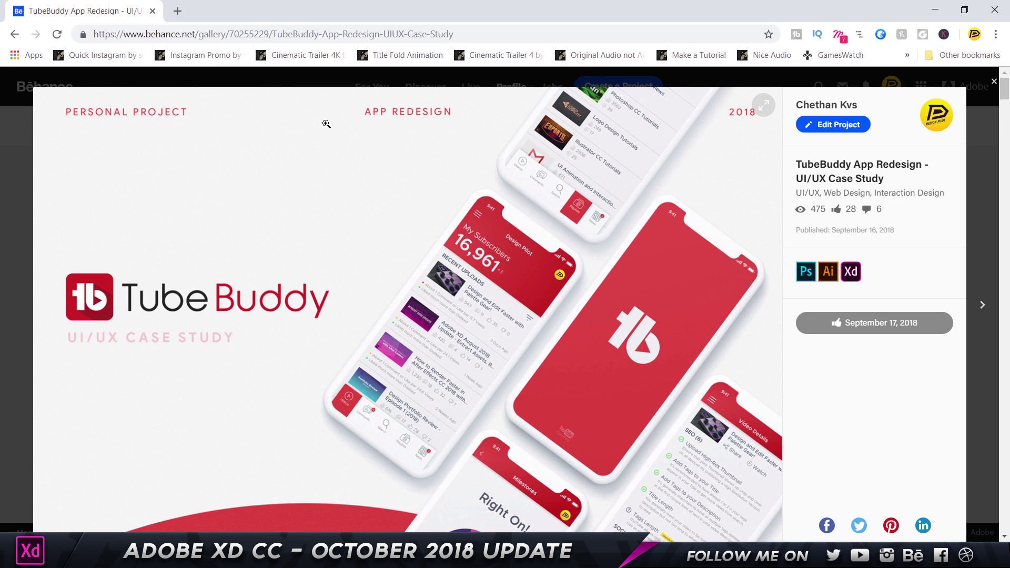
pyautogui.scroll(-12, 404, 172)
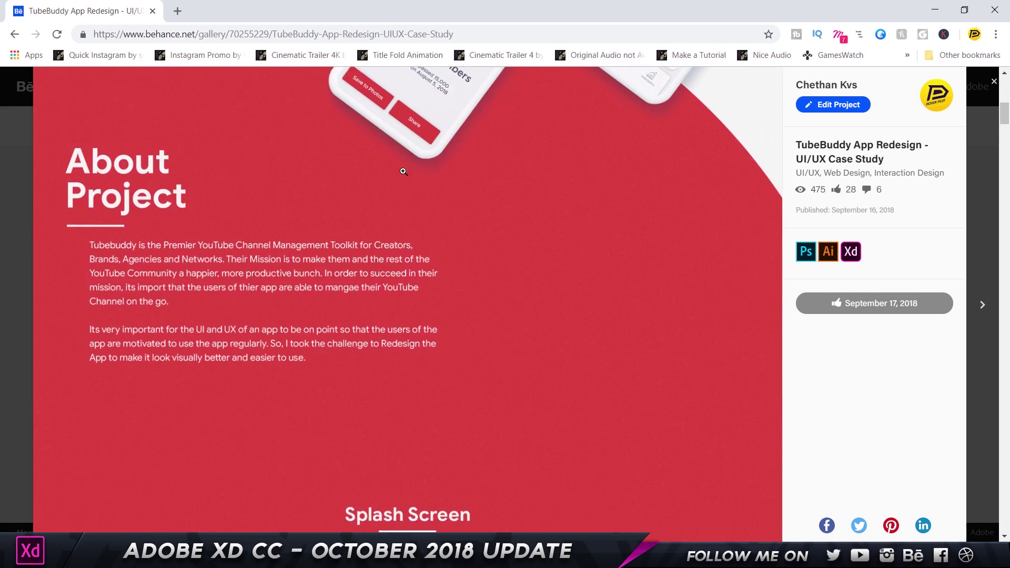
pyautogui.scroll(-5, 266, 194)
pyautogui.scroll(-15, 266, 194)
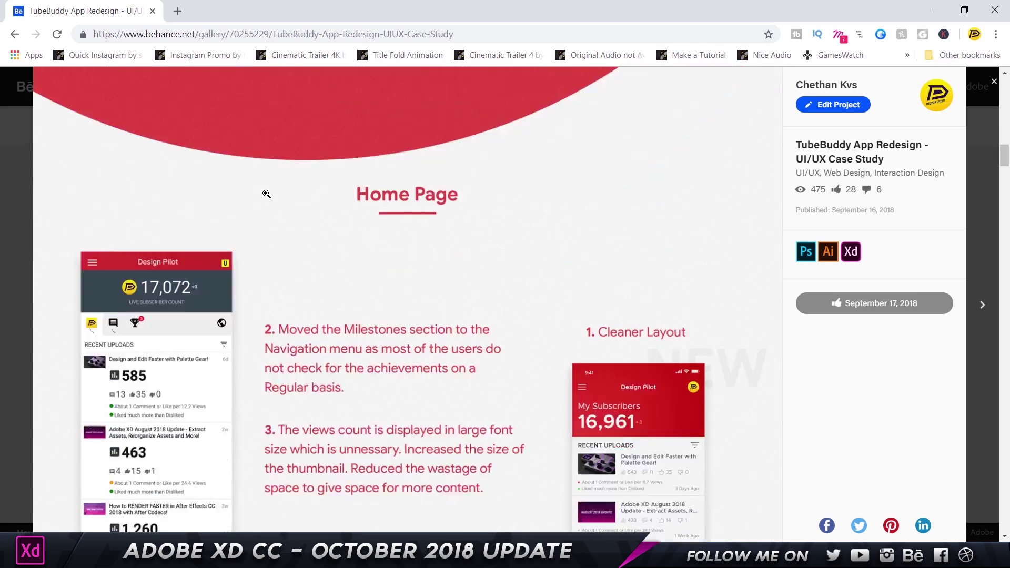
pyautogui.scroll(-3, 267, 194)
pyautogui.scroll(4, 266, 194)
pyautogui.scroll(-4, 266, 193)
pyautogui.scroll(5, 266, 194)
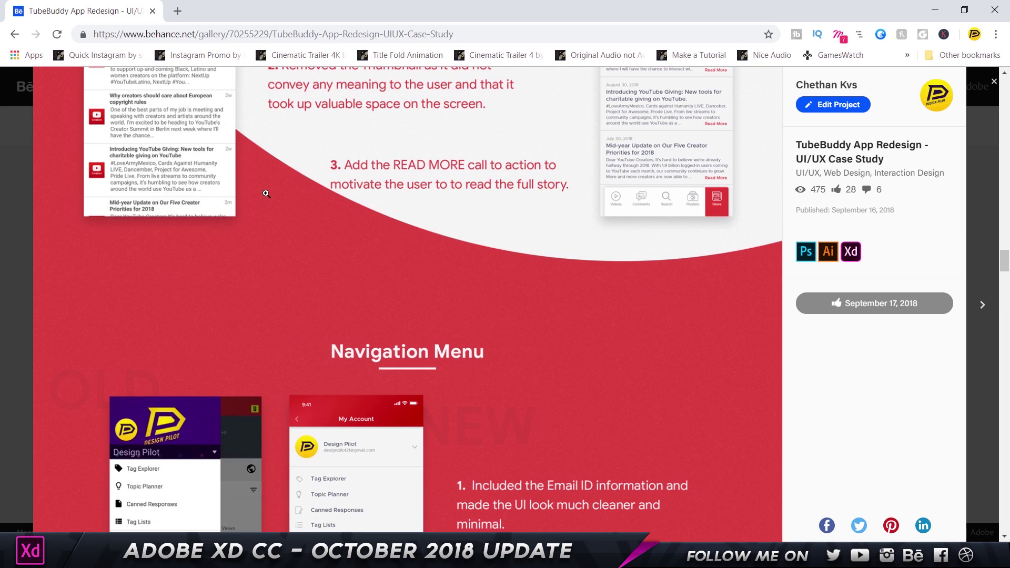
# Close the case study, look over the projects on the Behance profile, and switch back to Project File in Adobe XD.
pyautogui.press('Escape')
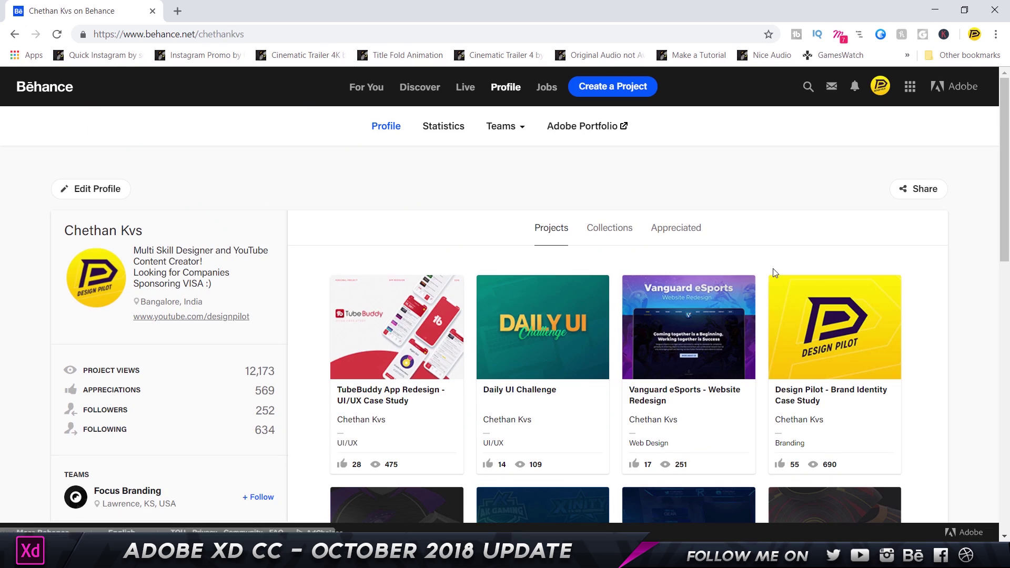
pyautogui.scroll(-9, 400, 187)
pyautogui.scroll(10, 402, 187)
pyautogui.hotkey('alt', 'Tab')
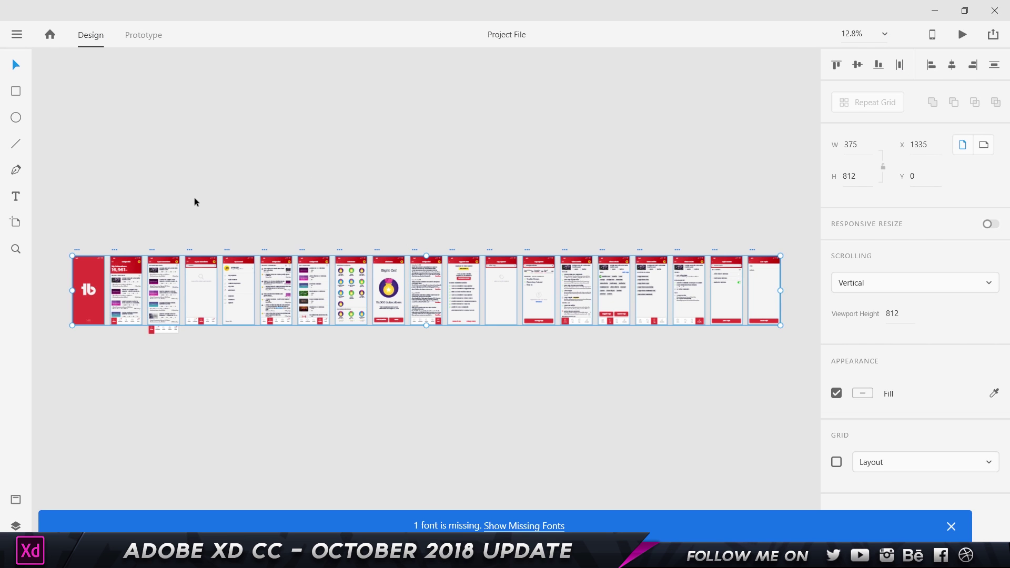
# Inspect the Navigation artboard's red header, account name text, profile picture and divider line by selecting each one.
pyautogui.press('Escape')
pyautogui.scroll(3, 210, 295)
pyautogui.scroll(2, 317, 150)
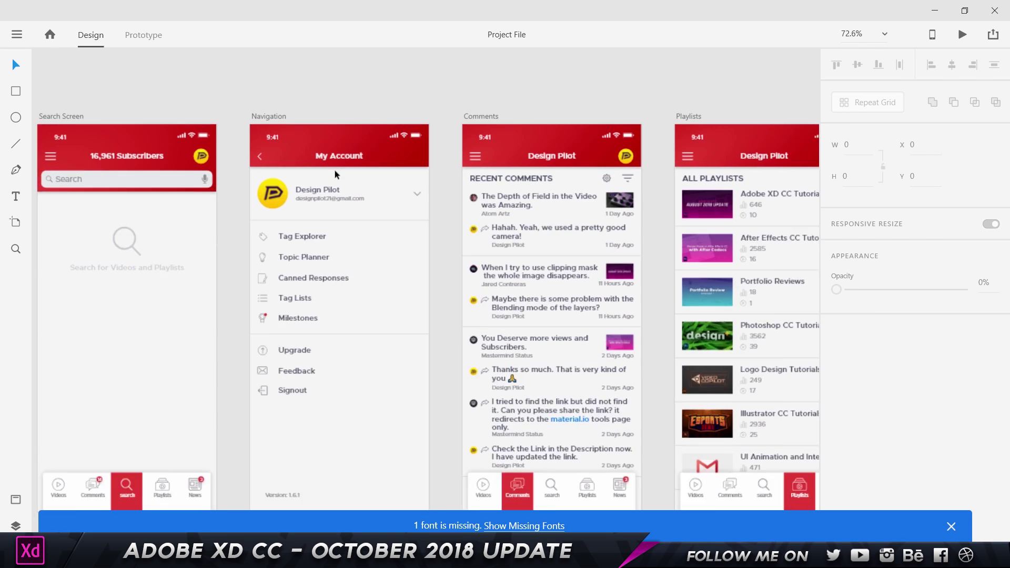
pyautogui.scroll(1, 335, 170)
pyautogui.scroll(-1, 335, 169)
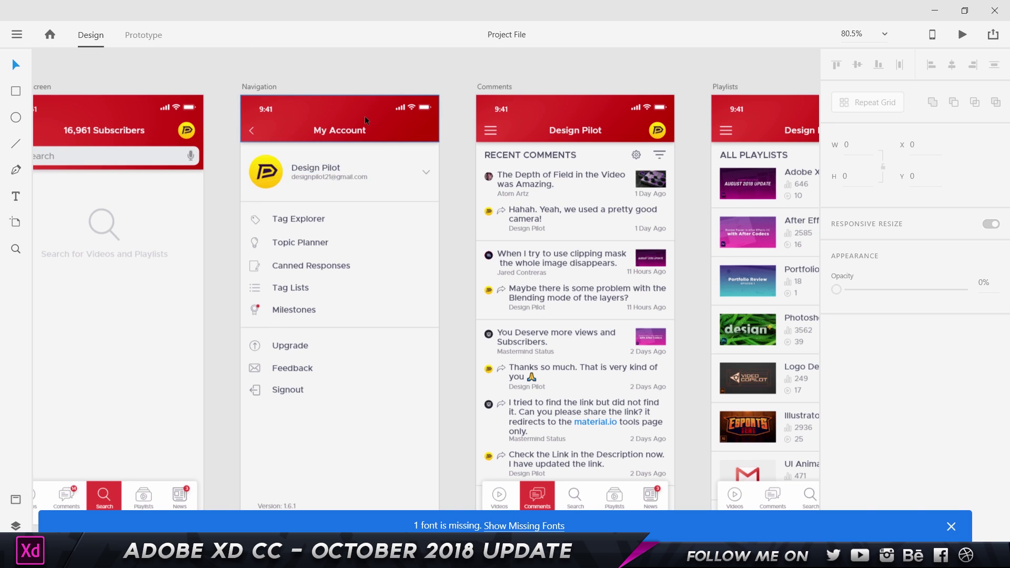
pyautogui.scroll(2, 364, 115)
pyautogui.click(464, 140)
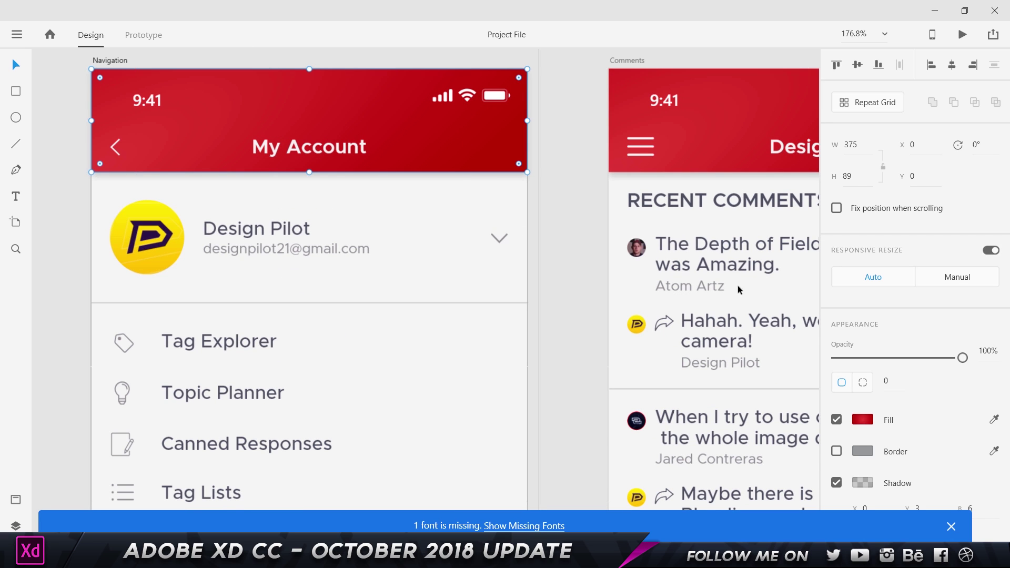
pyautogui.scroll(-1, 916, 263)
pyautogui.click(263, 231)
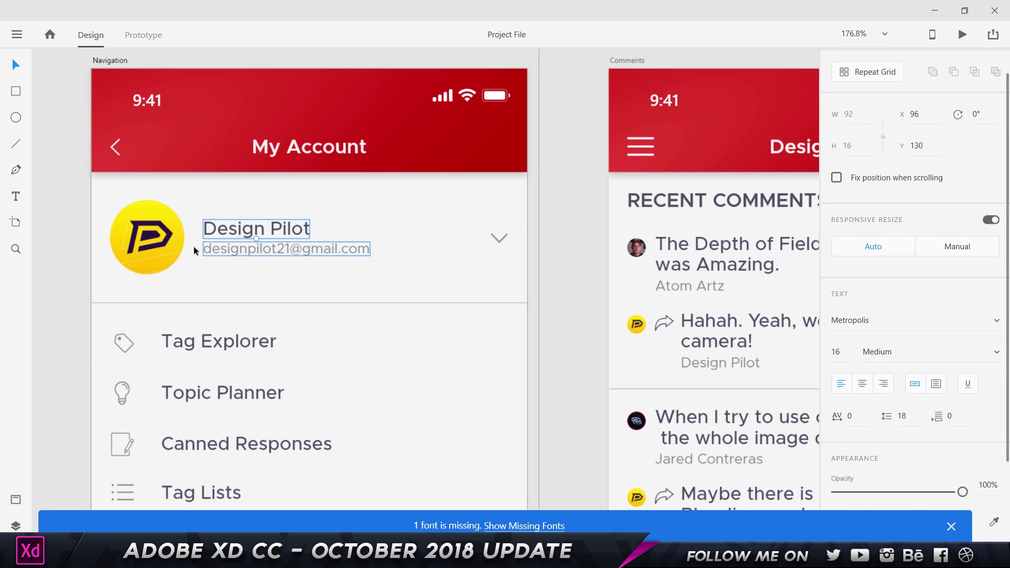
pyautogui.click(147, 240)
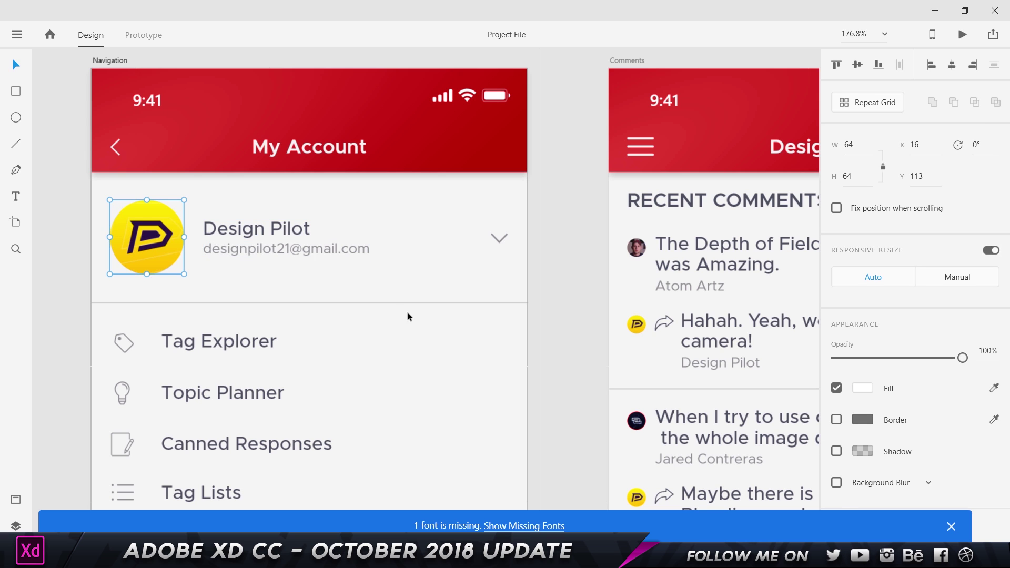
pyautogui.click(423, 303)
# Export the whole Navigation artboard to After Effects.
pyautogui.scroll(-2, 268, 208)
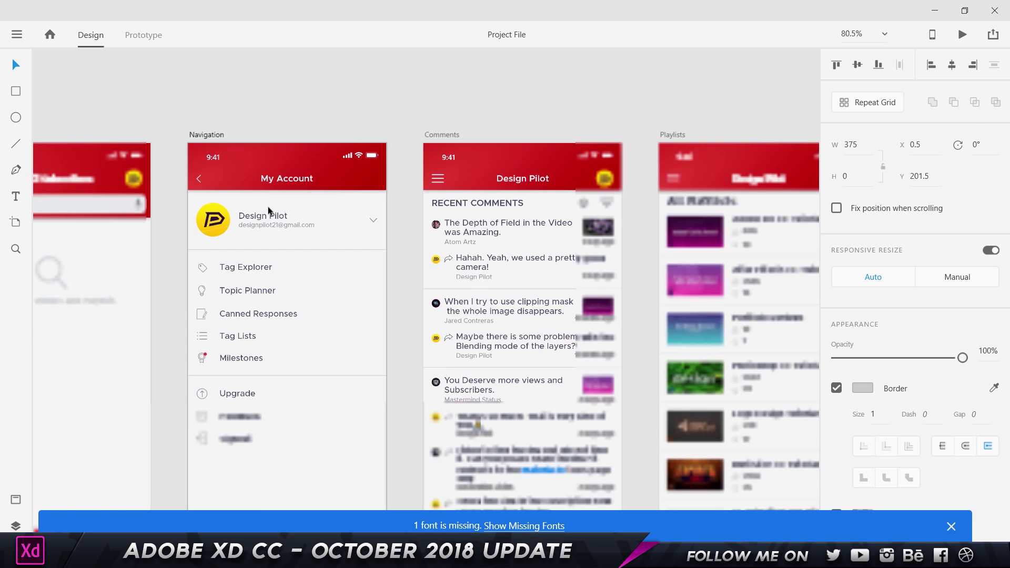
pyautogui.scroll(-1, 253, 278)
pyautogui.click(206, 86)
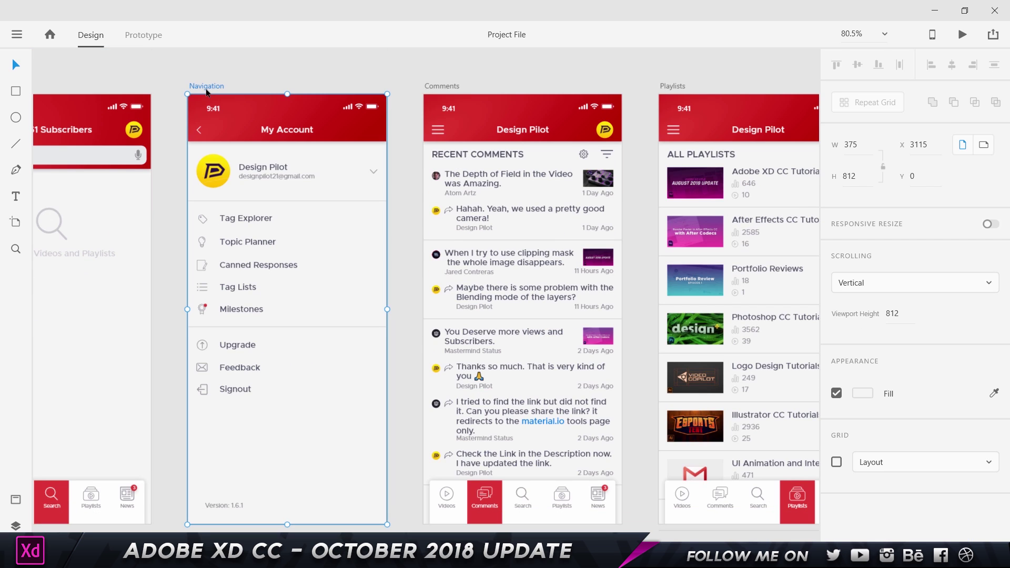
pyautogui.click(23, 40)
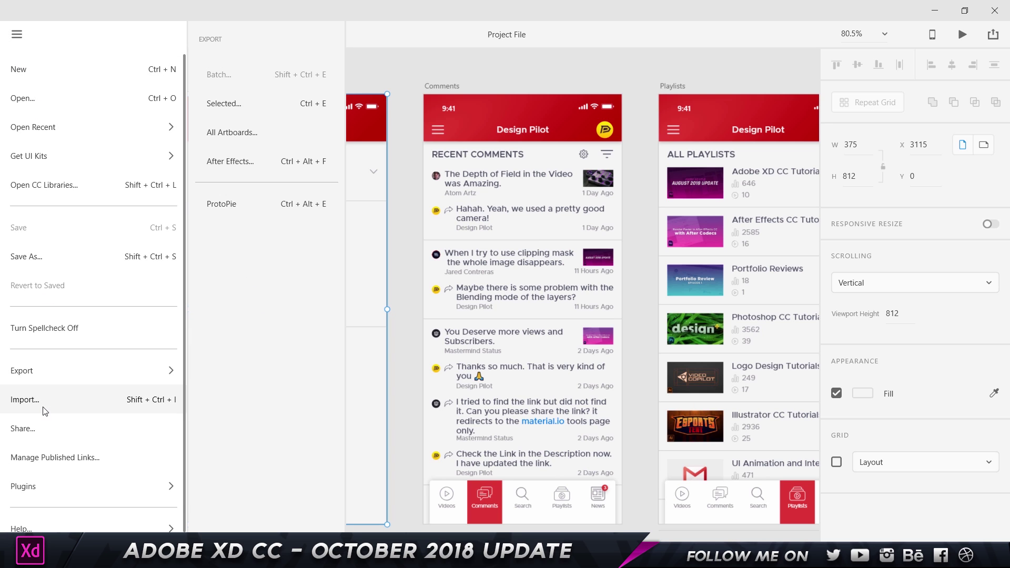
pyautogui.click(241, 162)
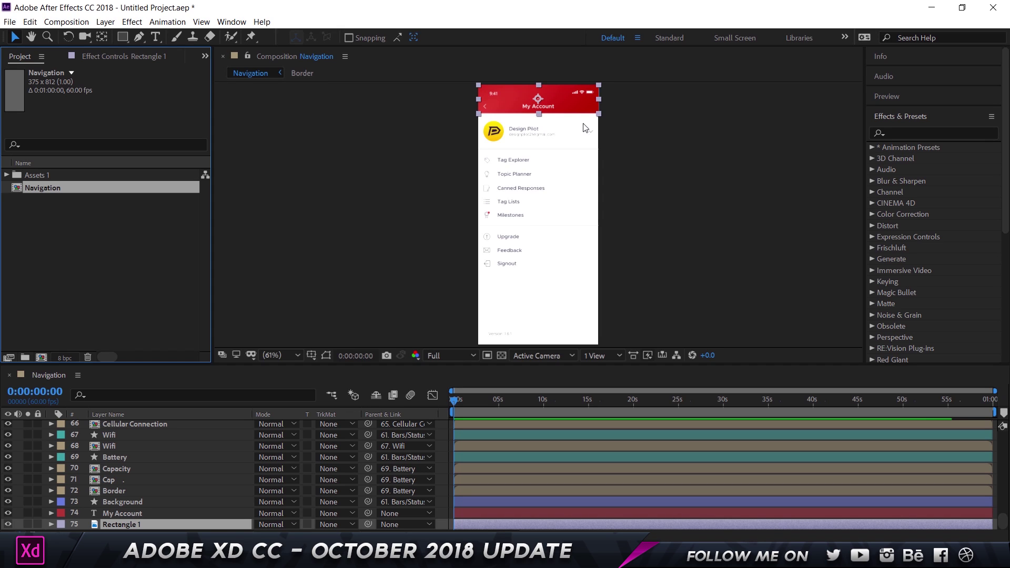
# Examine the imported Navigation composition up close in After Effects and show the effect settings of the Rectangle 1 layer.
pyautogui.scroll(4, 570, 98)
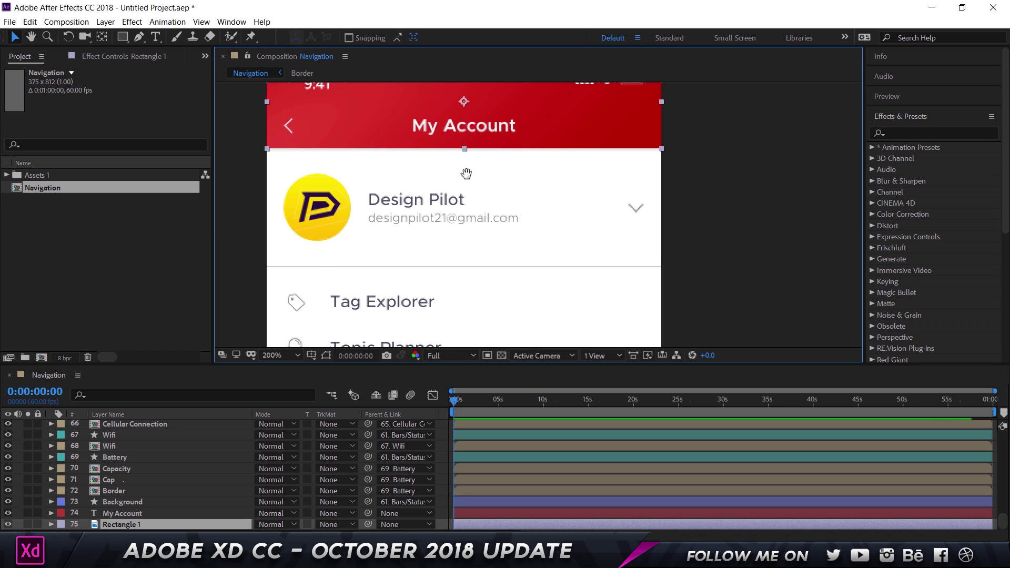
pyautogui.scroll(3, 370, 172)
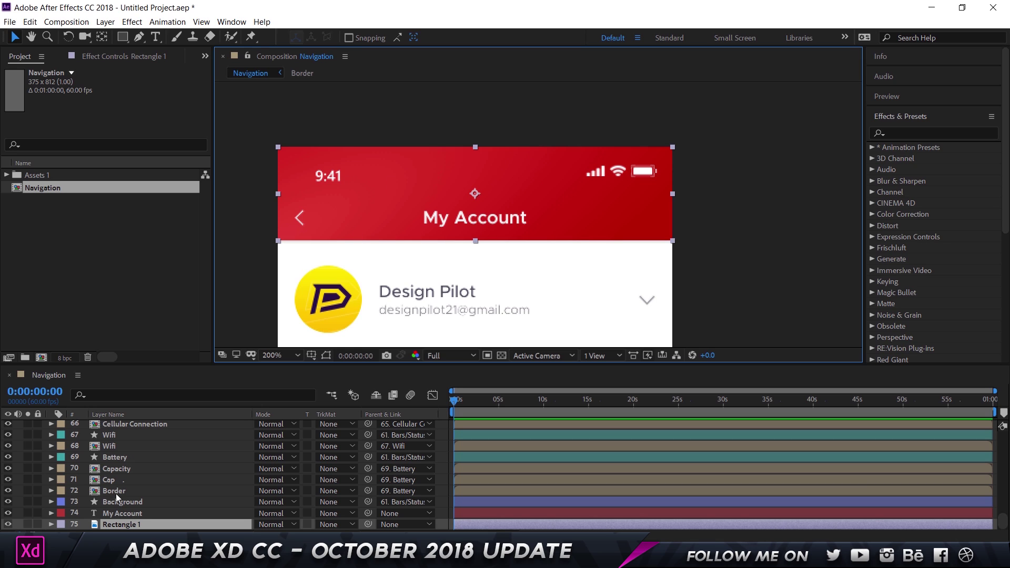
pyautogui.click(106, 523)
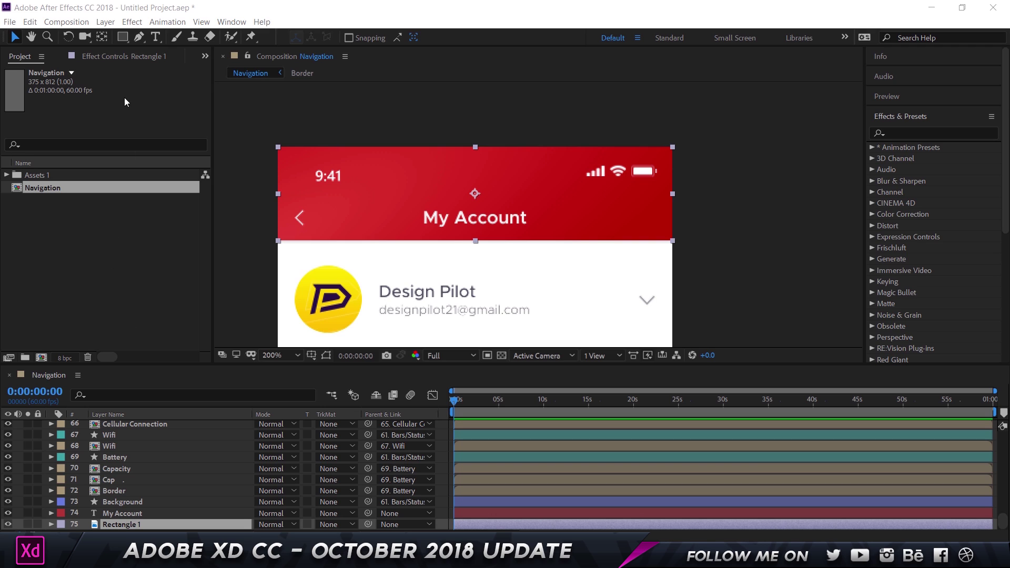
pyautogui.click(134, 55)
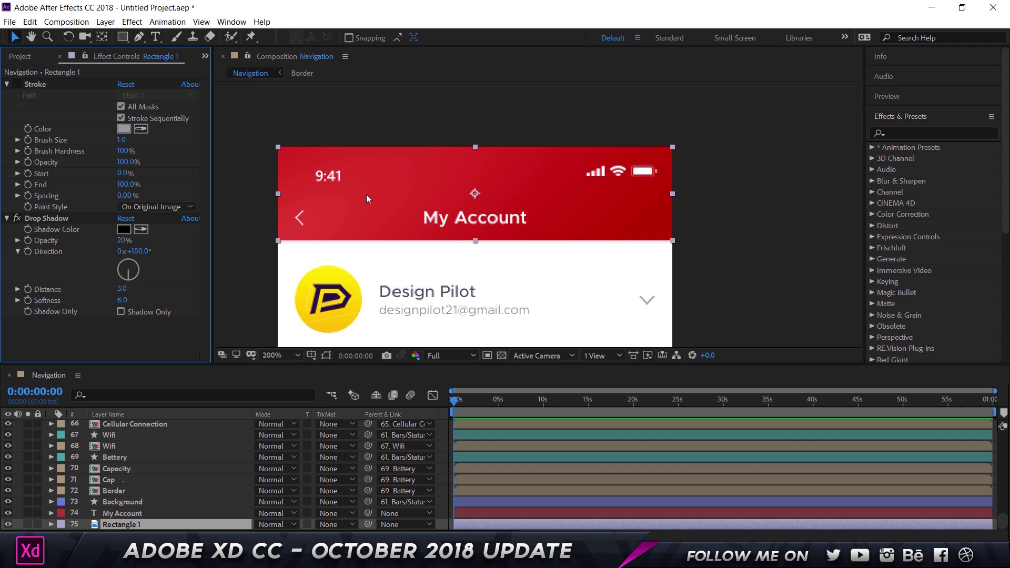